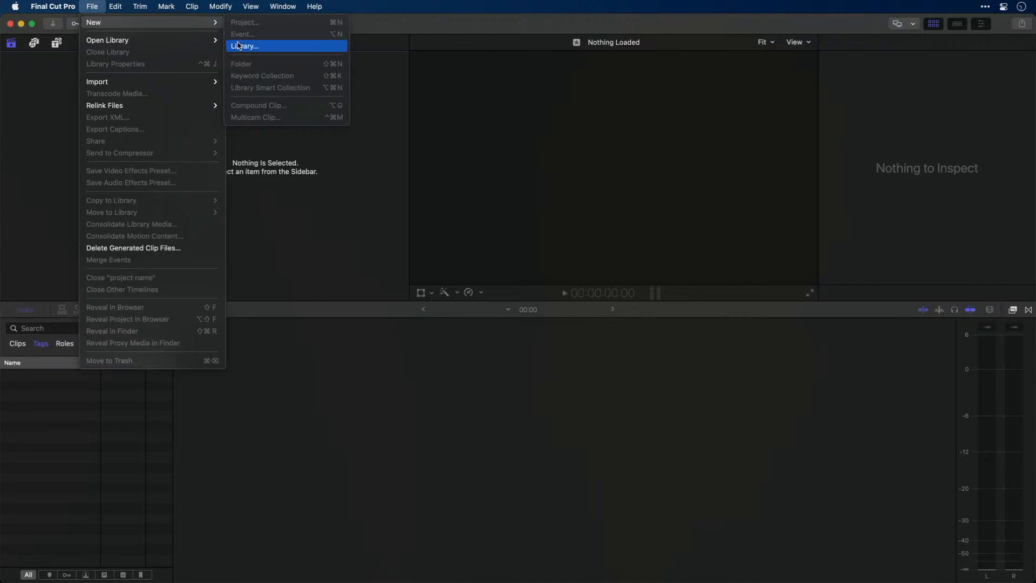
Create a library named Demo 2 in the Movies folder and change its color processing to Wide Gamut HDR
{"action": "left_click", "coordinate": [239, 46]}
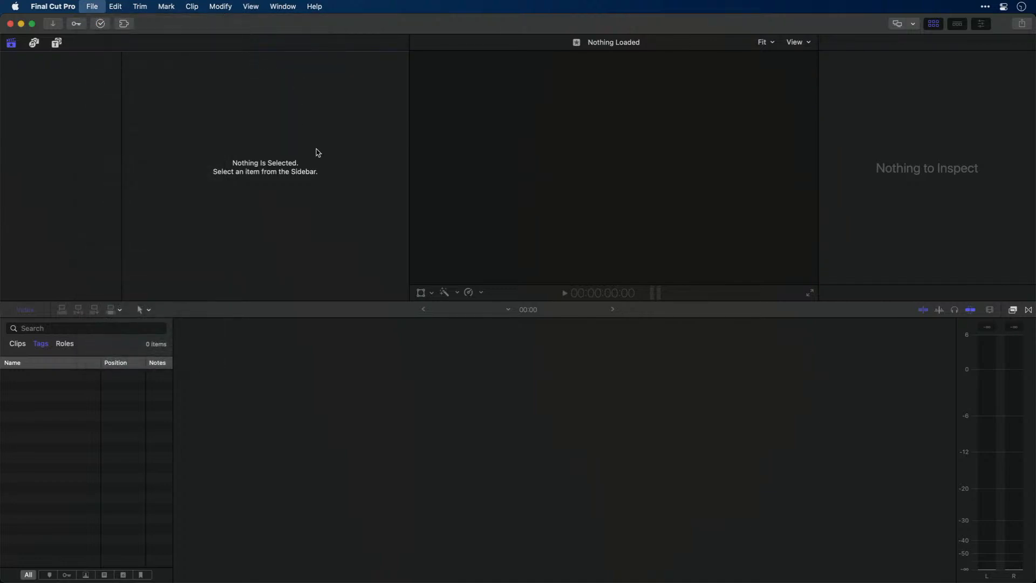
{"action": "type", "text": "Demo 2"}
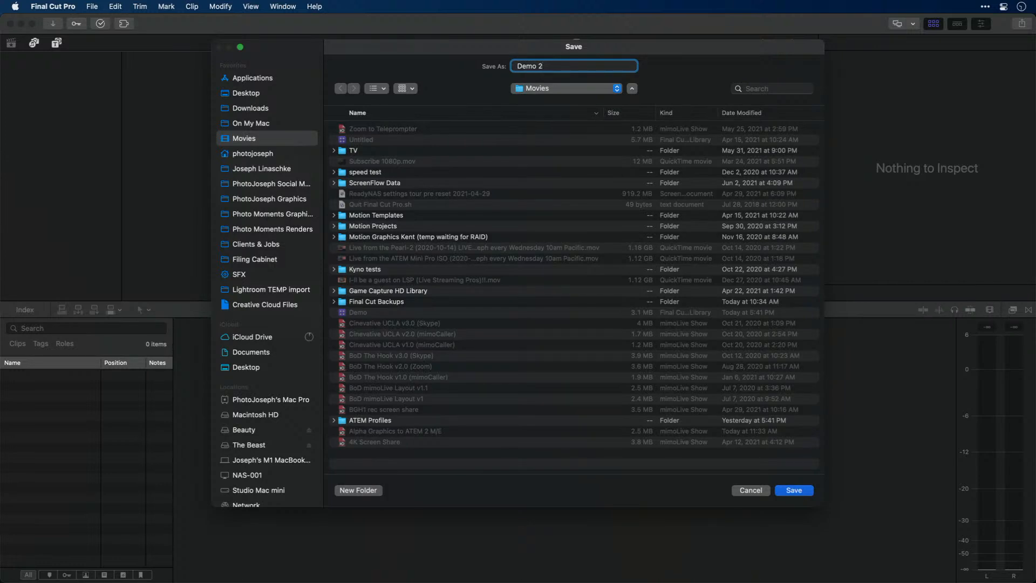
{"action": "left_click", "coordinate": [792, 490]}
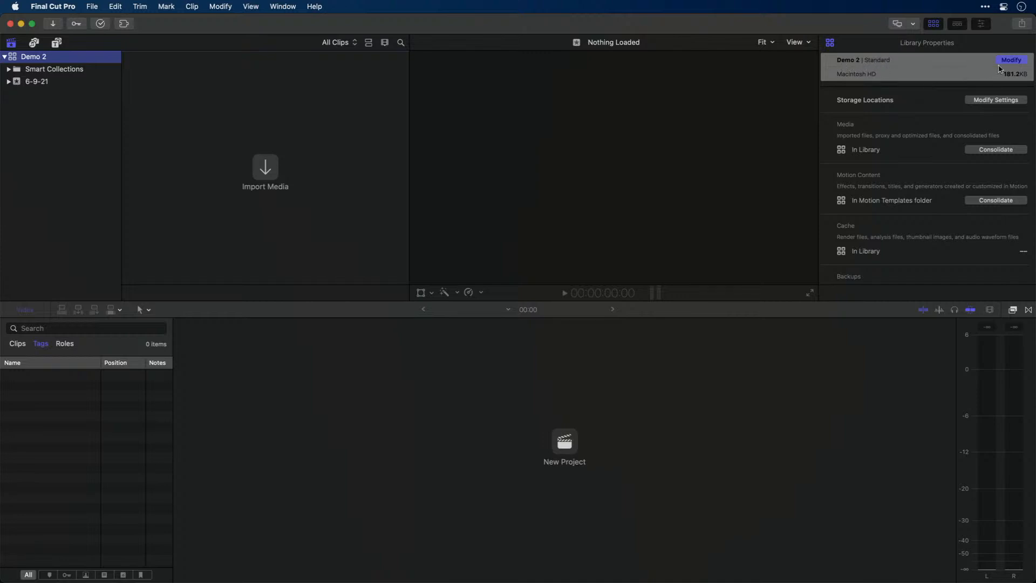
{"action": "left_click", "coordinate": [1010, 60]}
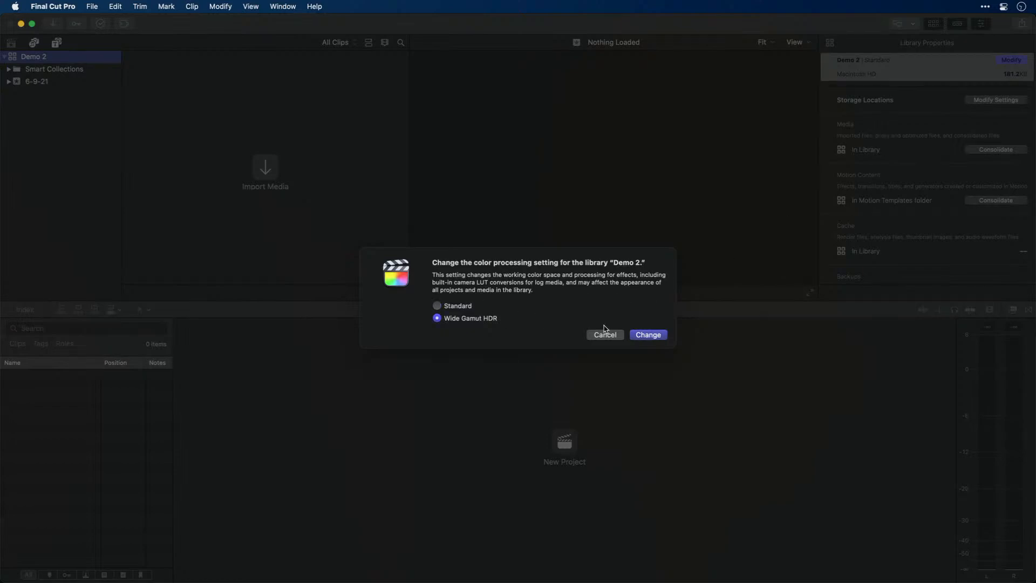
{"action": "left_click", "coordinate": [644, 335]}
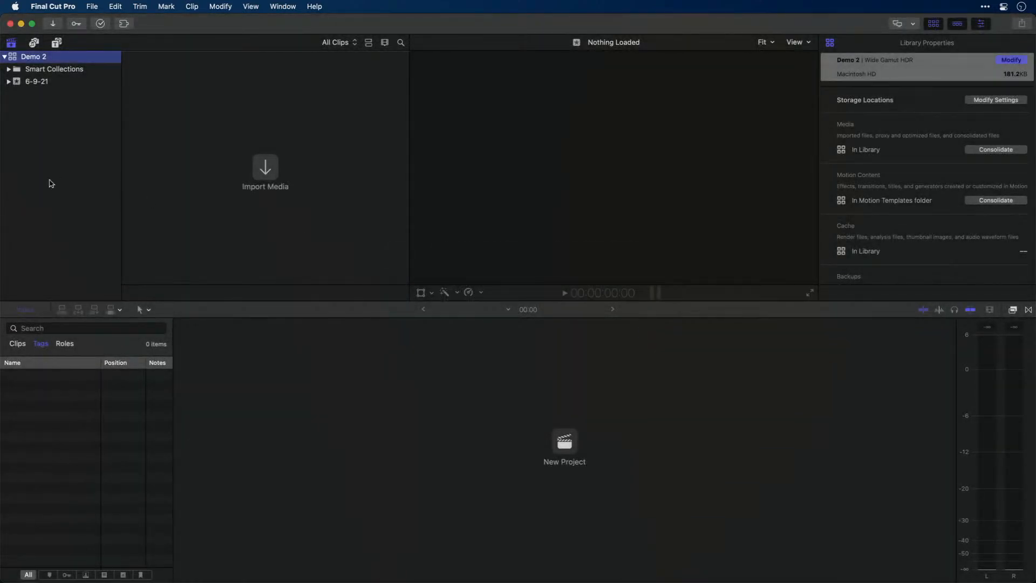
{"action": "left_click", "coordinate": [56, 82]}
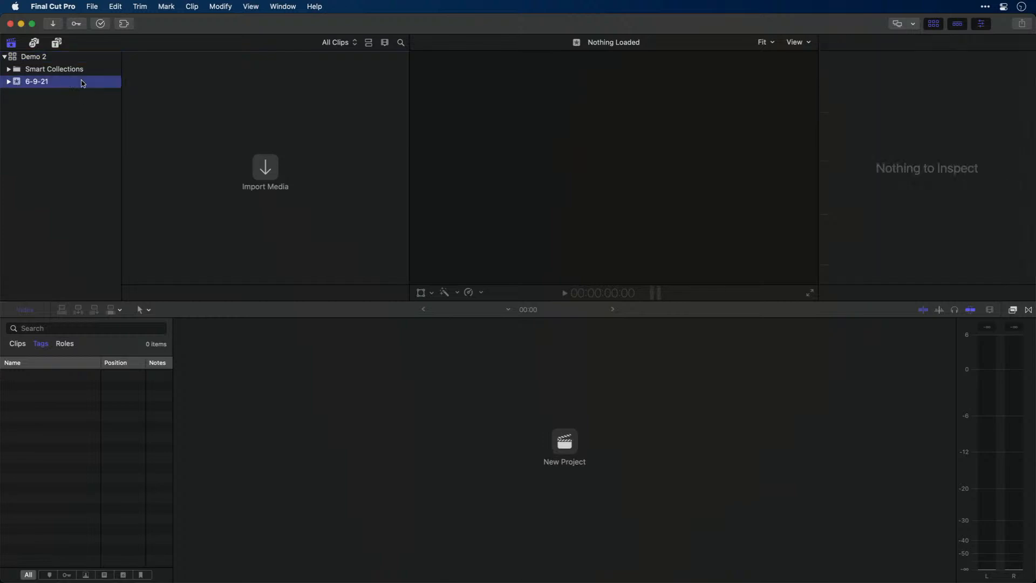
{"action": "left_click", "coordinate": [258, 176]}
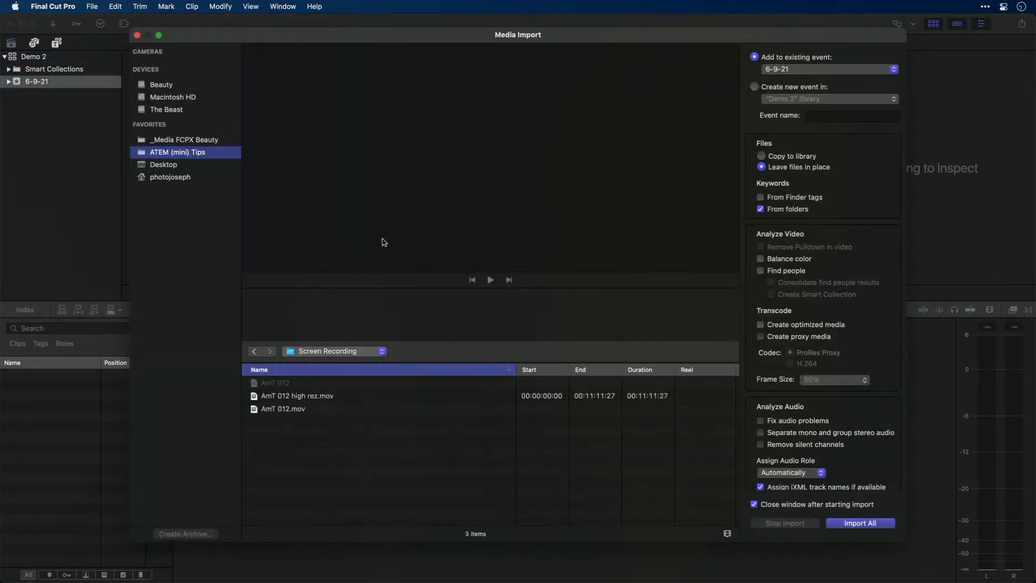
{"action": "left_click", "coordinate": [340, 384]}
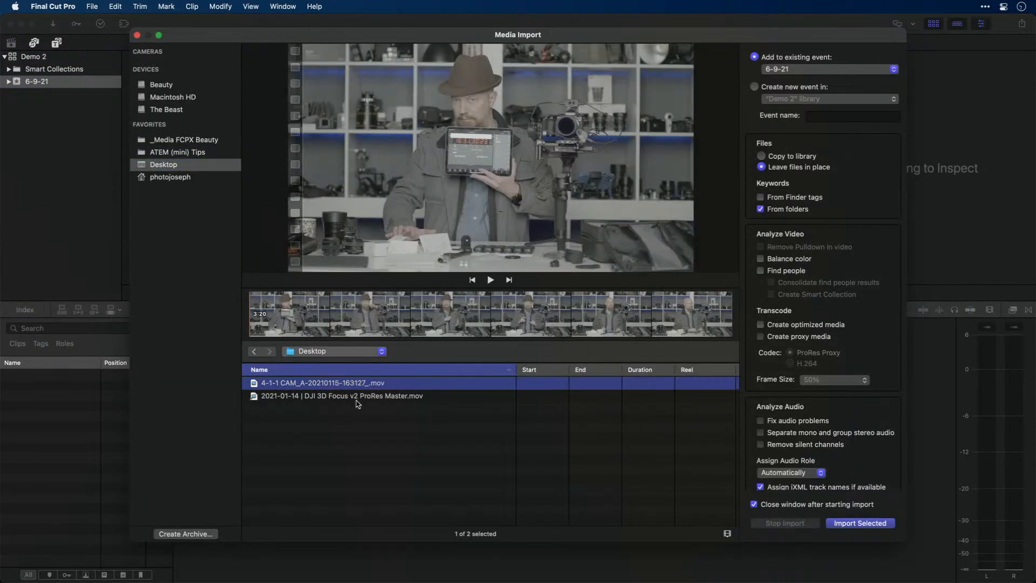
{"action": "left_click", "coordinate": [444, 321]}
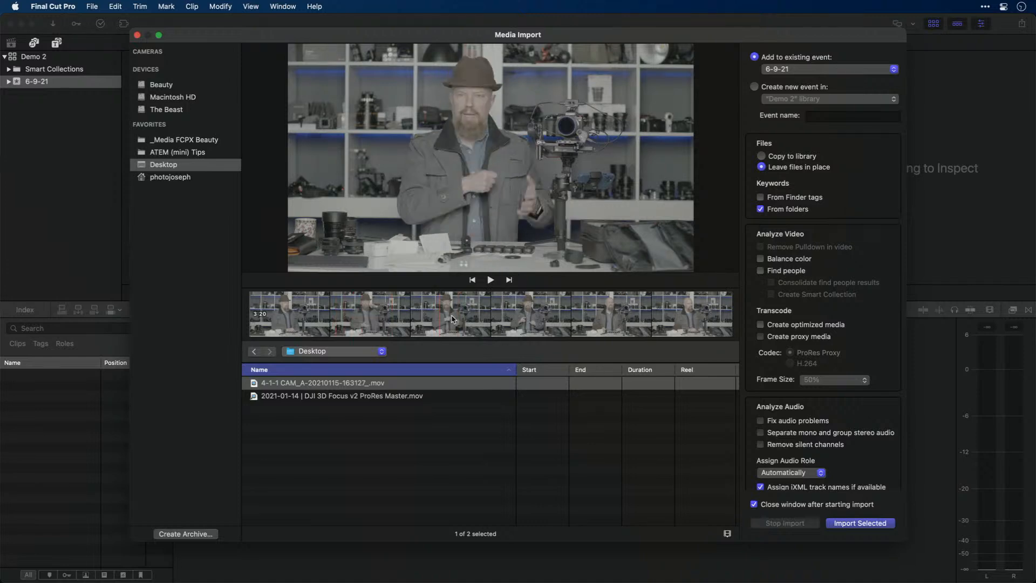
{"action": "left_click", "coordinate": [833, 522]}
{"action": "left_click", "coordinate": [238, 183]}
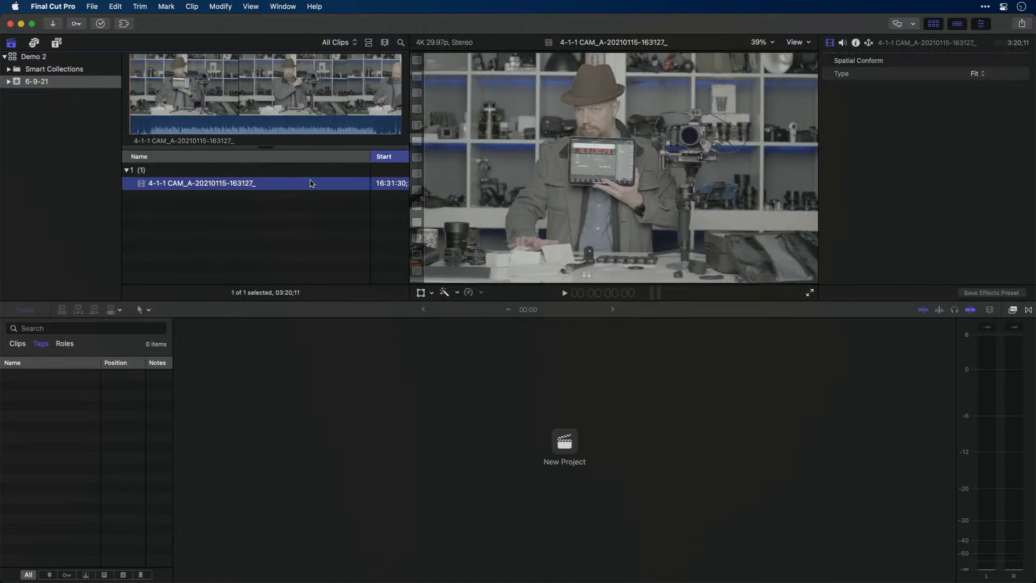
Start a new project named test with custom settings, using the 4K video format and the Apple ProRes 422 rendering codec
{"action": "key", "text": "super+n"}
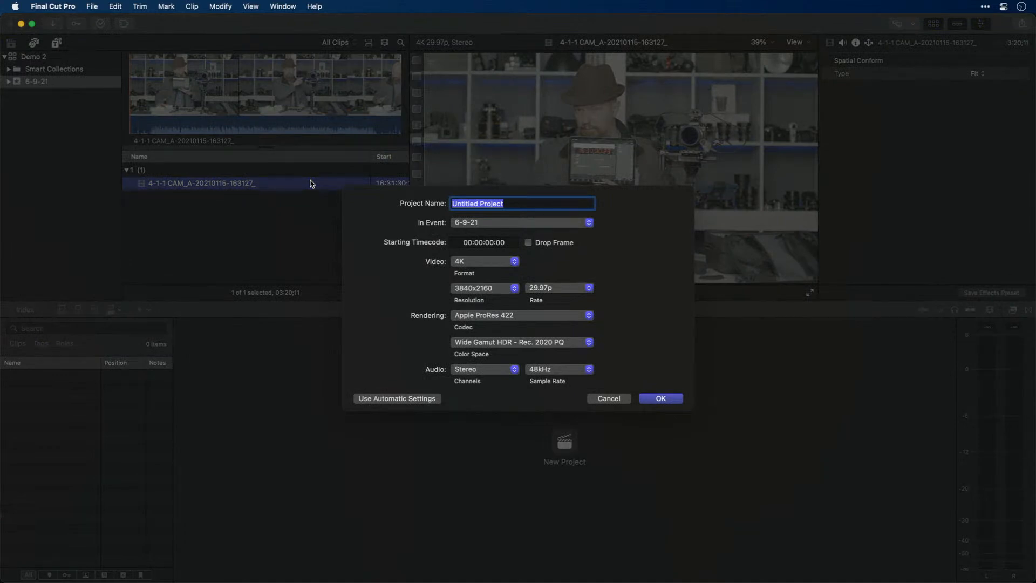
{"action": "type", "text": "test"}
{"action": "left_click", "coordinate": [413, 398]}
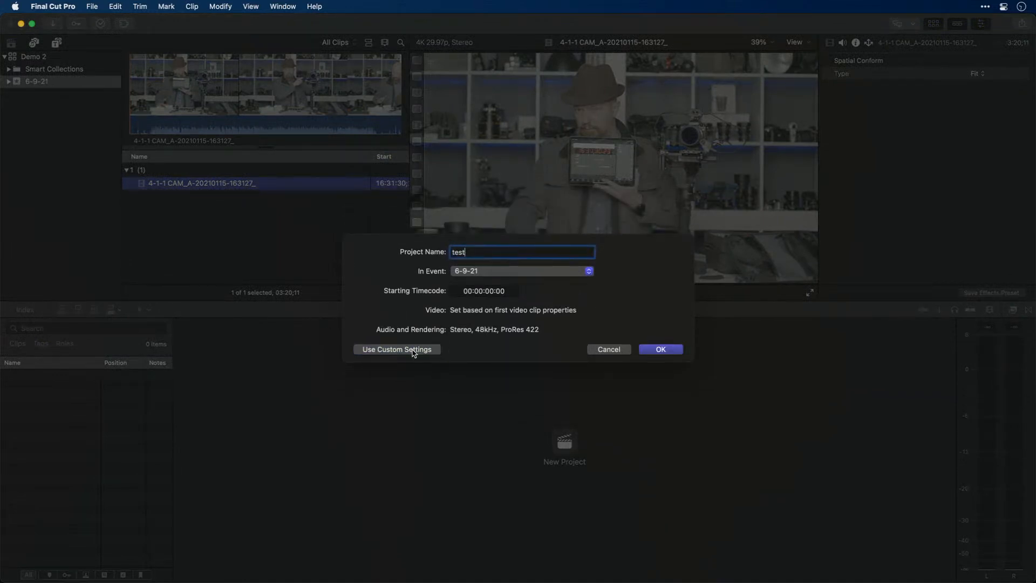
{"action": "left_click", "coordinate": [412, 349]}
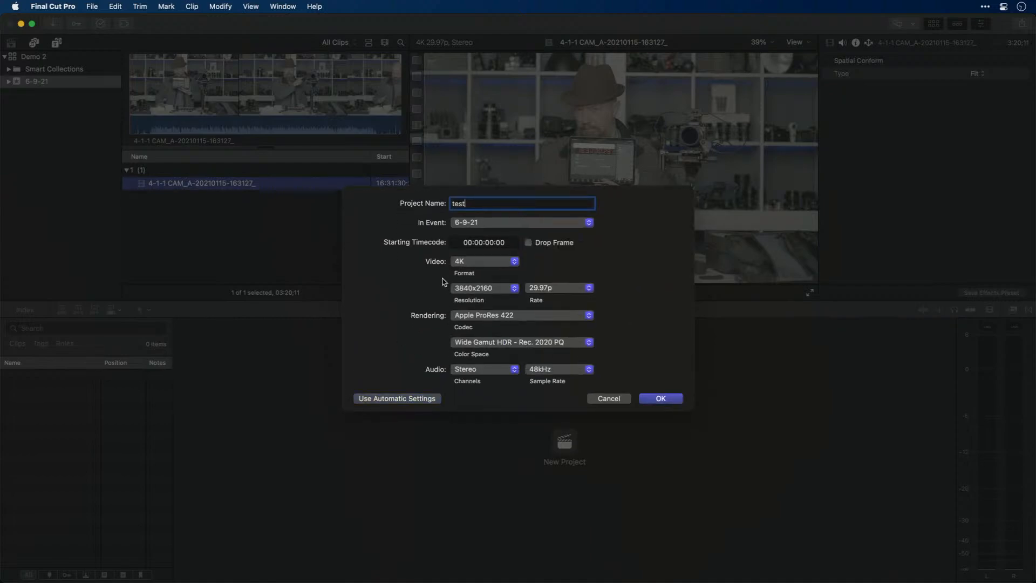
{"action": "left_click", "coordinate": [502, 264]}
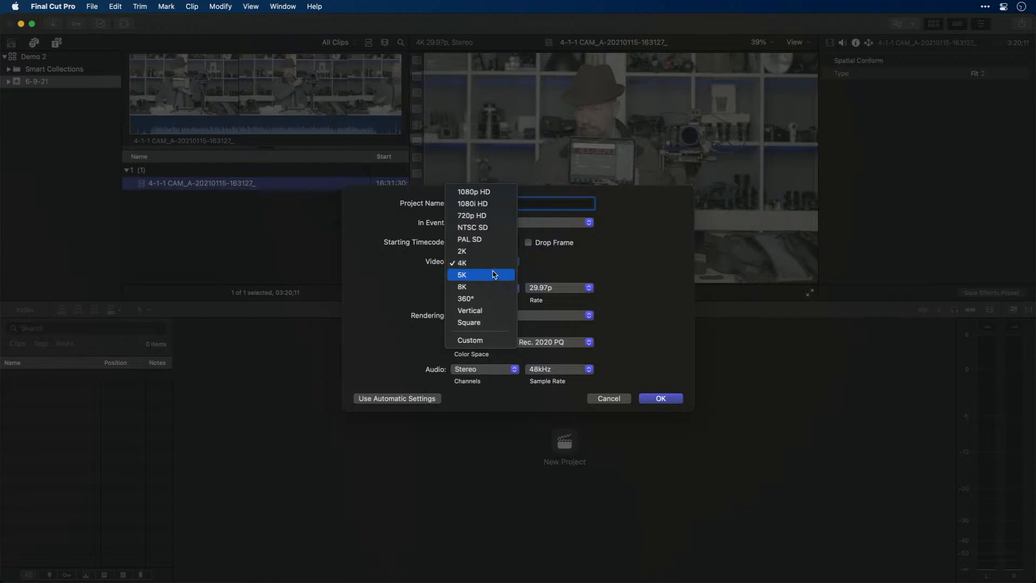
{"action": "left_click", "coordinate": [494, 268]}
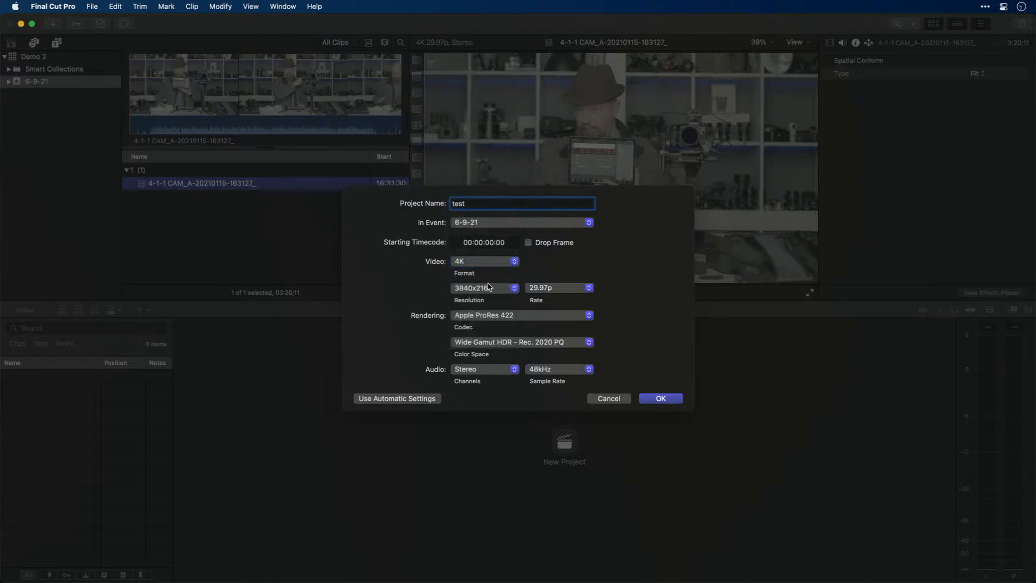
{"action": "left_click", "coordinate": [526, 316]}
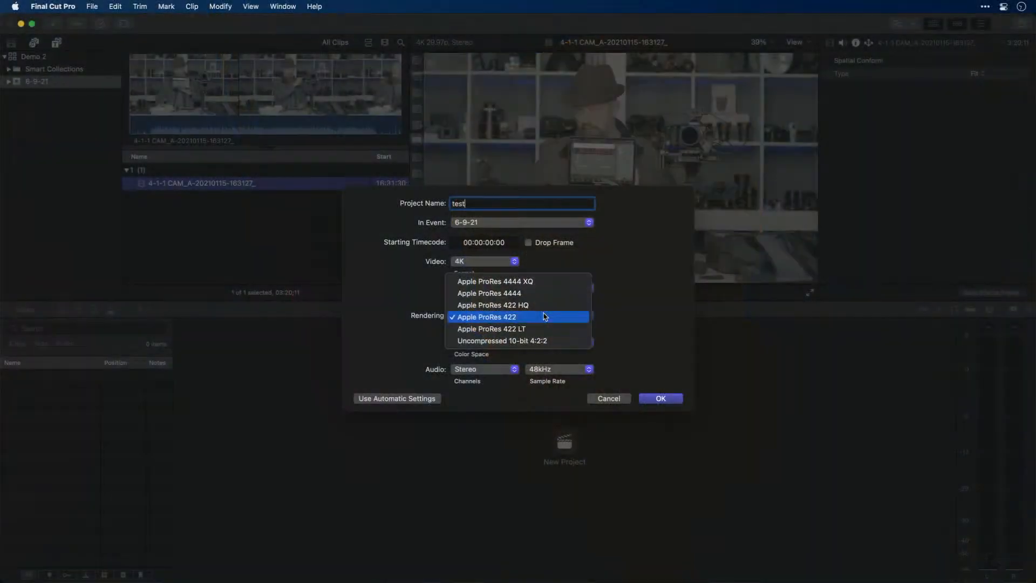
{"action": "left_click", "coordinate": [542, 318]}
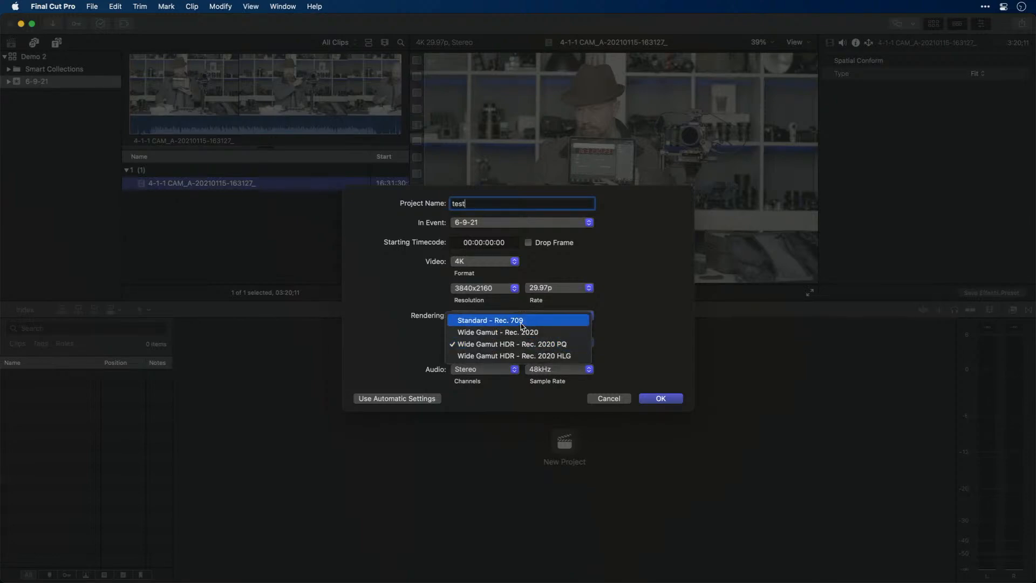
Set the new project's color space to Standard - Rec. 709
{"action": "left_click", "coordinate": [521, 324]}
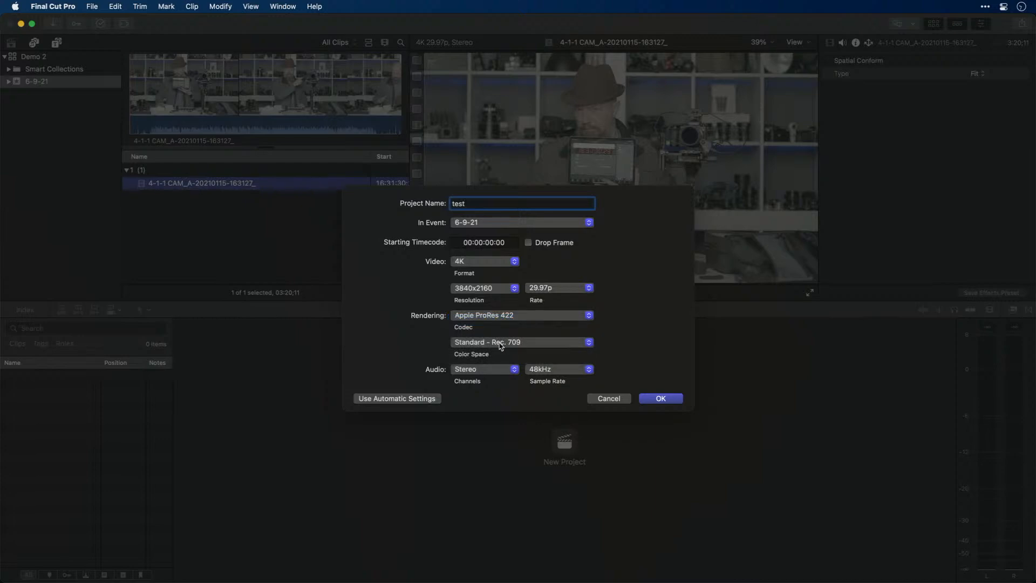
{"action": "left_click", "coordinate": [583, 345]}
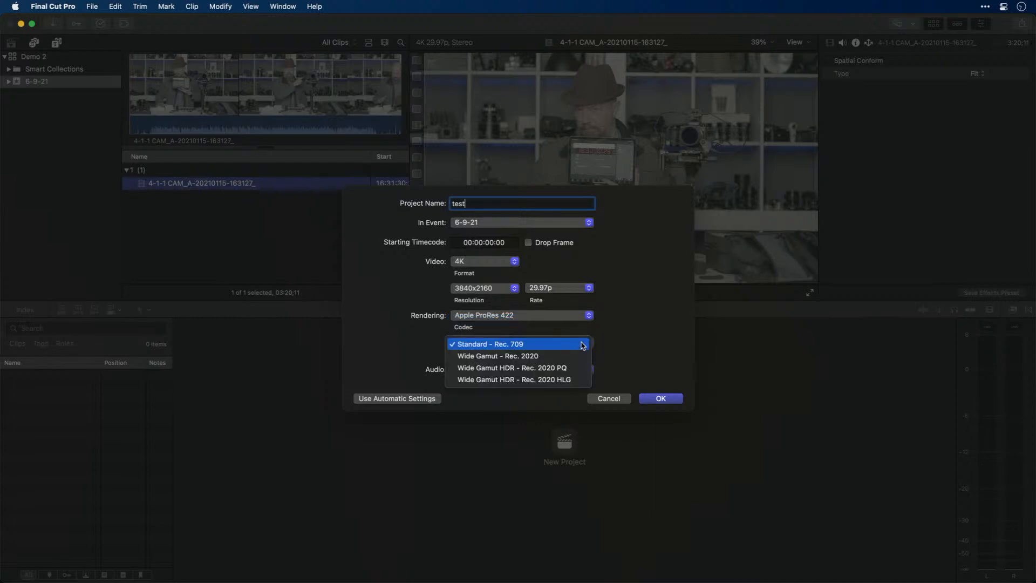
{"action": "left_click", "coordinate": [583, 345]}
Set the project's color space to Wide Gamut HDR - Rec. 2020 PQ and create the project
{"action": "left_click", "coordinate": [579, 345]}
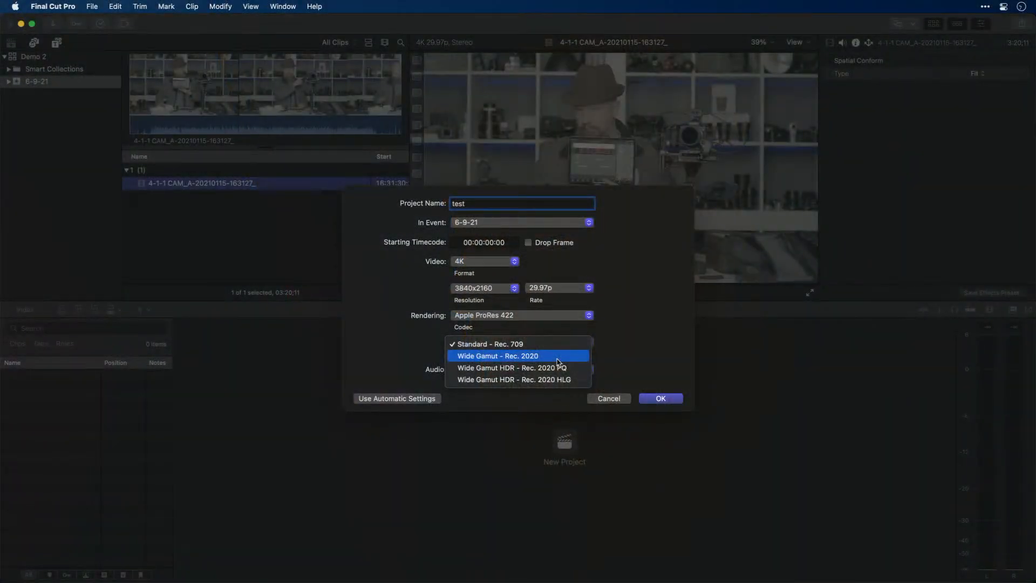
{"action": "left_click", "coordinate": [558, 370]}
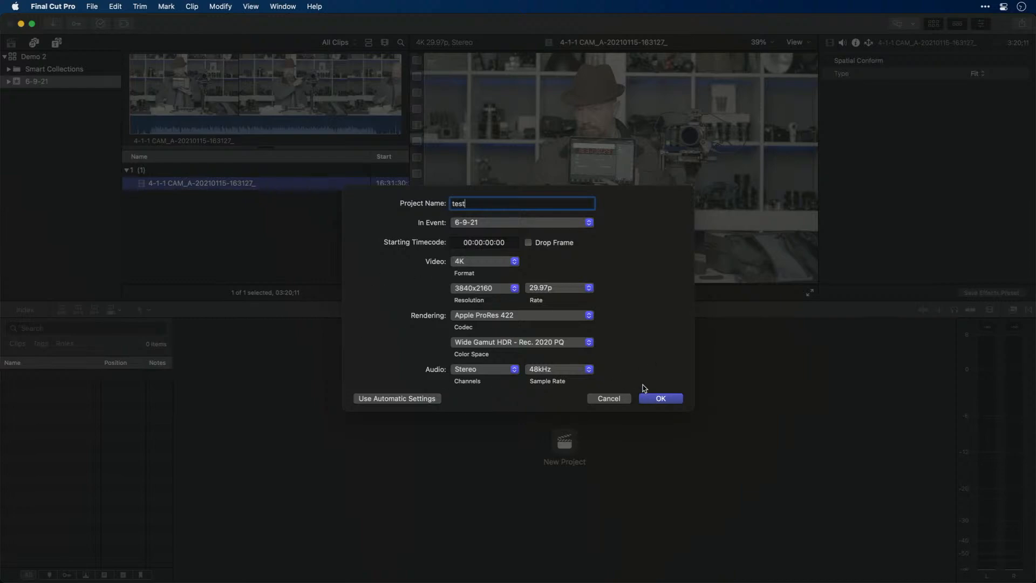
{"action": "left_click", "coordinate": [659, 398]}
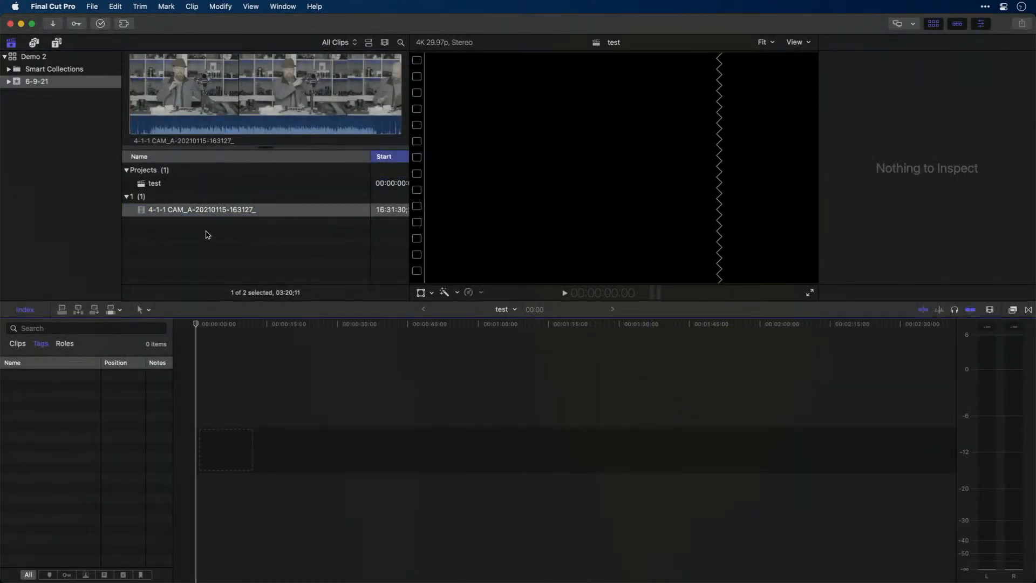
Add the imported camera clip to the test project's timeline, show its properties, and park the playhead at about 58:19
{"action": "left_click_drag", "start_coordinate": [139, 212], "coordinate": [427, 386]}
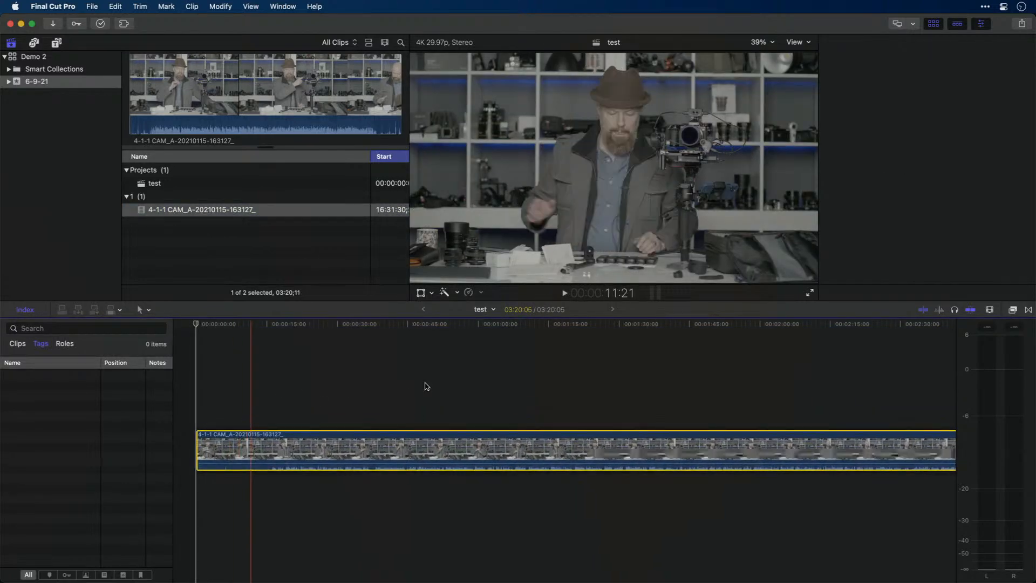
{"action": "key", "text": "super+4"}
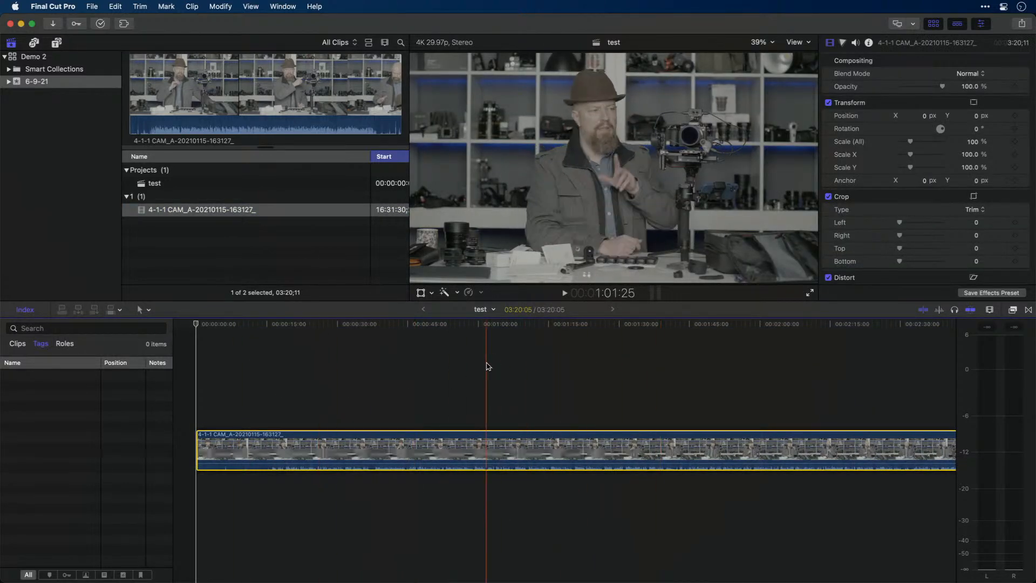
{"action": "left_click", "coordinate": [471, 369]}
Alternate between the timeline clip and its source clip in the browser to compare their inspector properties
{"action": "left_click_drag", "start_coordinate": [481, 386], "coordinate": [424, 492]}
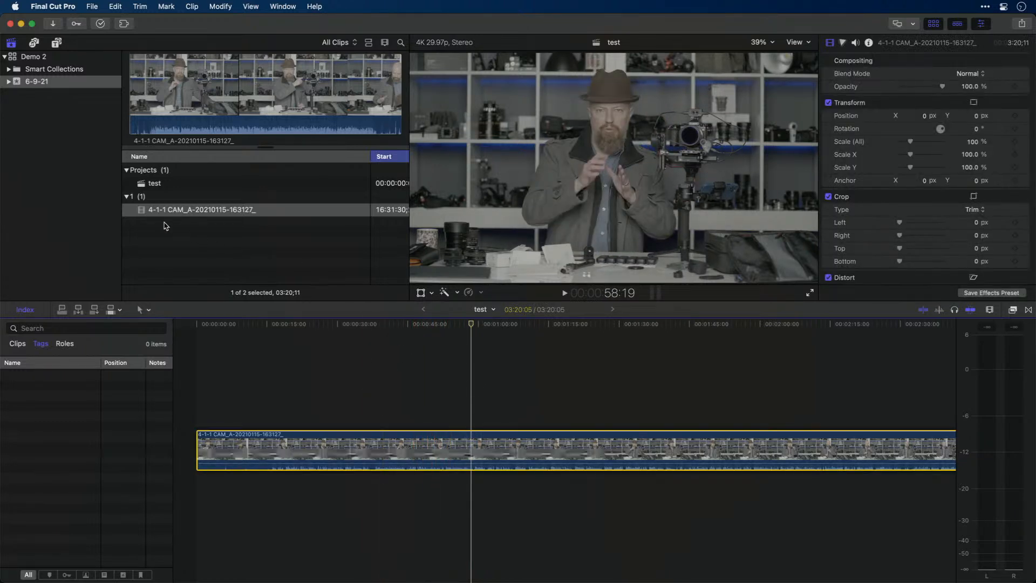
{"action": "left_click", "coordinate": [142, 212]}
{"action": "left_click", "coordinate": [498, 394]}
{"action": "left_click_drag", "start_coordinate": [497, 394], "coordinate": [418, 479]}
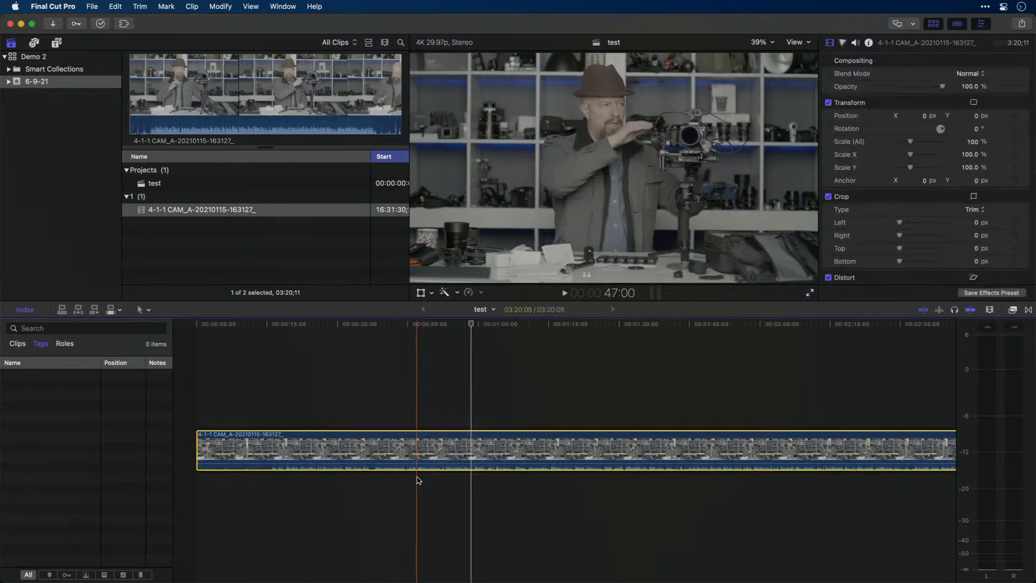
Show the source clip's info using the PhotoJoseph metadata view, including its Camera LUT and Color Space Override settings
{"action": "left_click", "coordinate": [142, 213]}
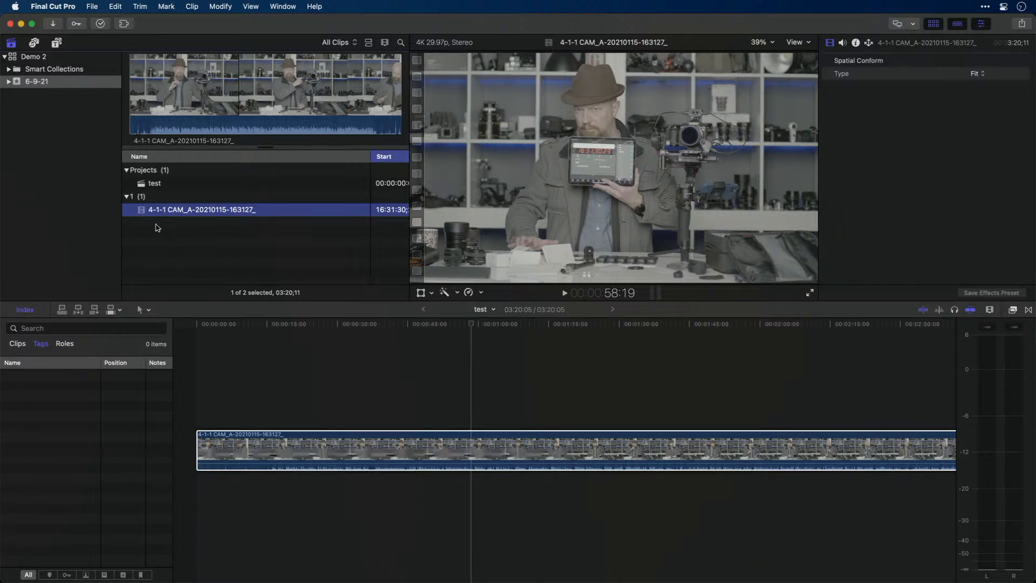
{"action": "left_click", "coordinate": [856, 43]}
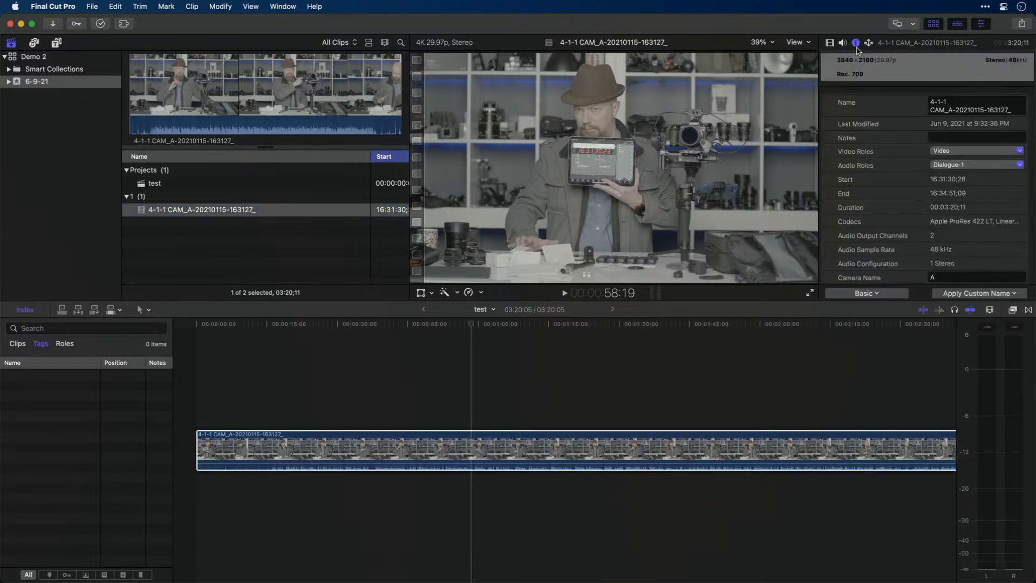
{"action": "left_click", "coordinate": [866, 294]}
{"action": "left_click", "coordinate": [871, 337]}
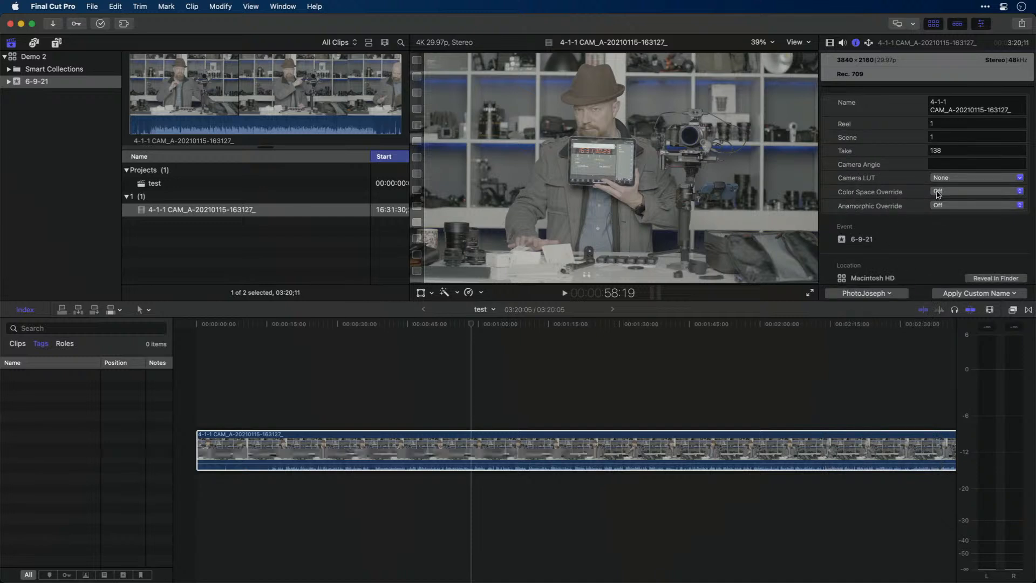
Switch the source clip's info to the Extended metadata view and look through the fields it includes
{"action": "left_click", "coordinate": [882, 295]}
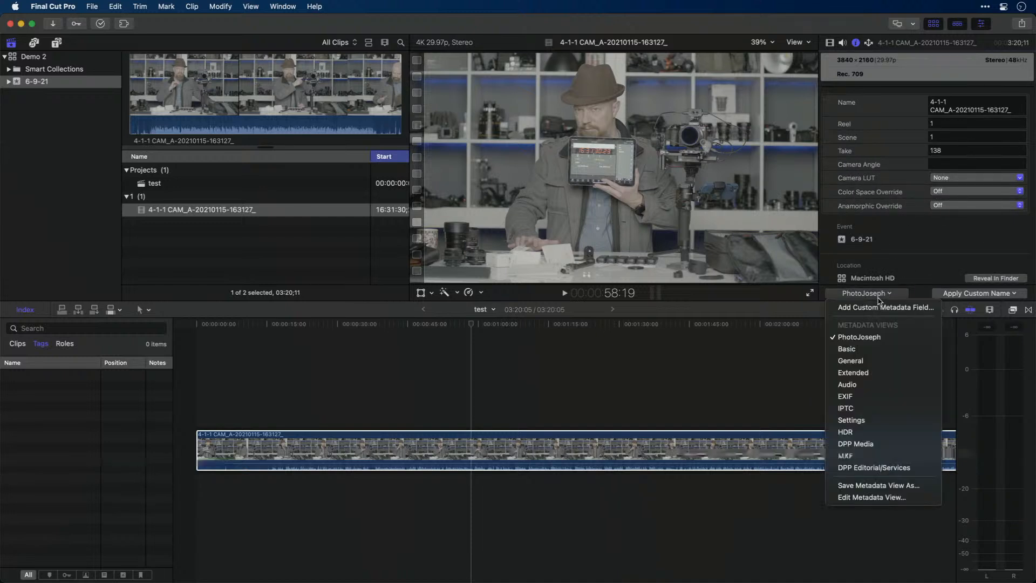
{"action": "left_click", "coordinate": [882, 373]}
{"action": "scroll", "coordinate": [893, 201], "scroll_direction": "down", "scroll_amount": 3}
{"action": "scroll", "coordinate": [893, 201], "scroll_direction": "down", "scroll_amount": 5}
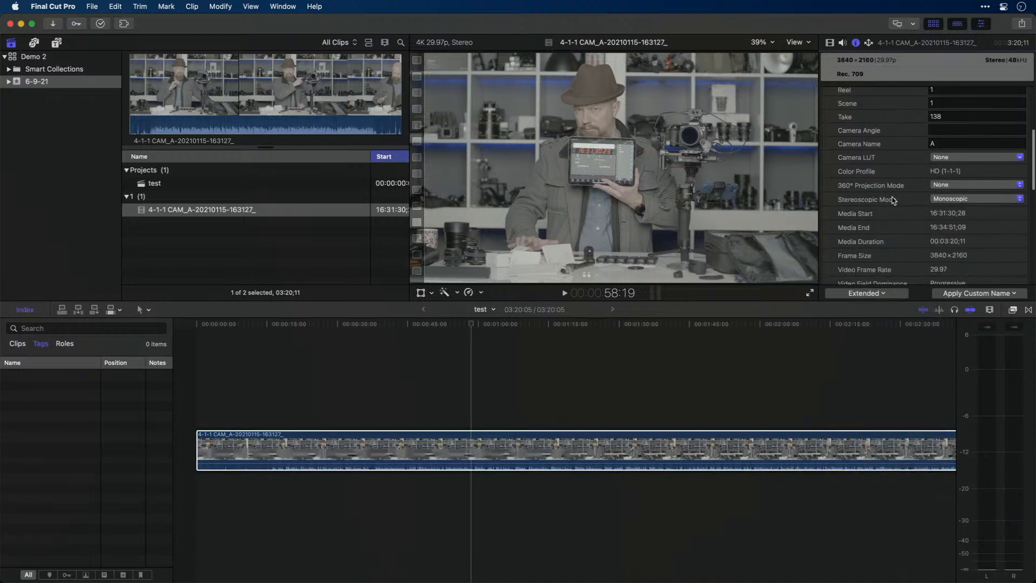
{"action": "scroll", "coordinate": [893, 201], "scroll_direction": "down", "scroll_amount": 8}
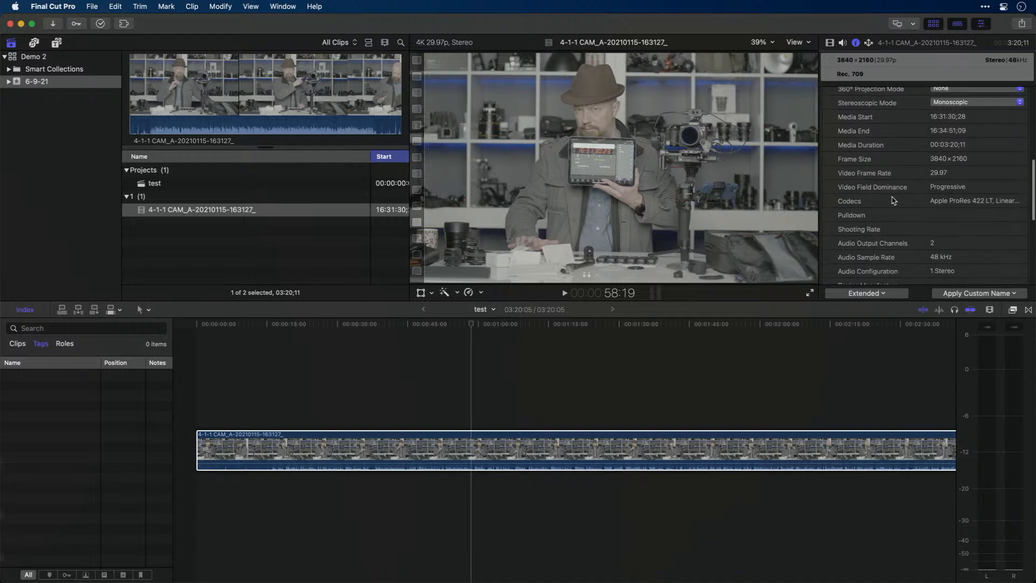
Open the metadata view editor and show which properties the PhotoJoseph view includes
{"action": "left_click", "coordinate": [873, 296]}
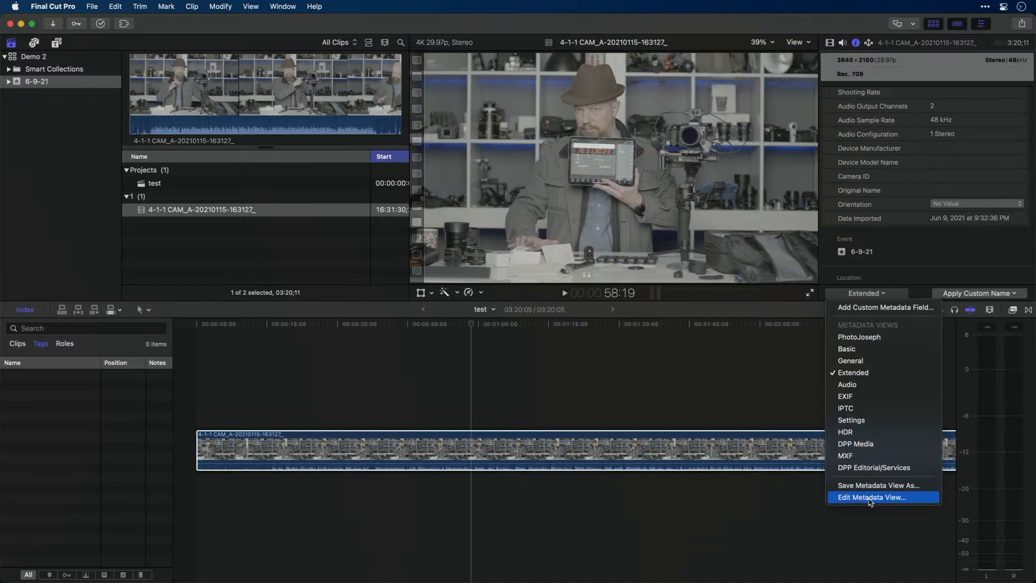
{"action": "left_click", "coordinate": [886, 497]}
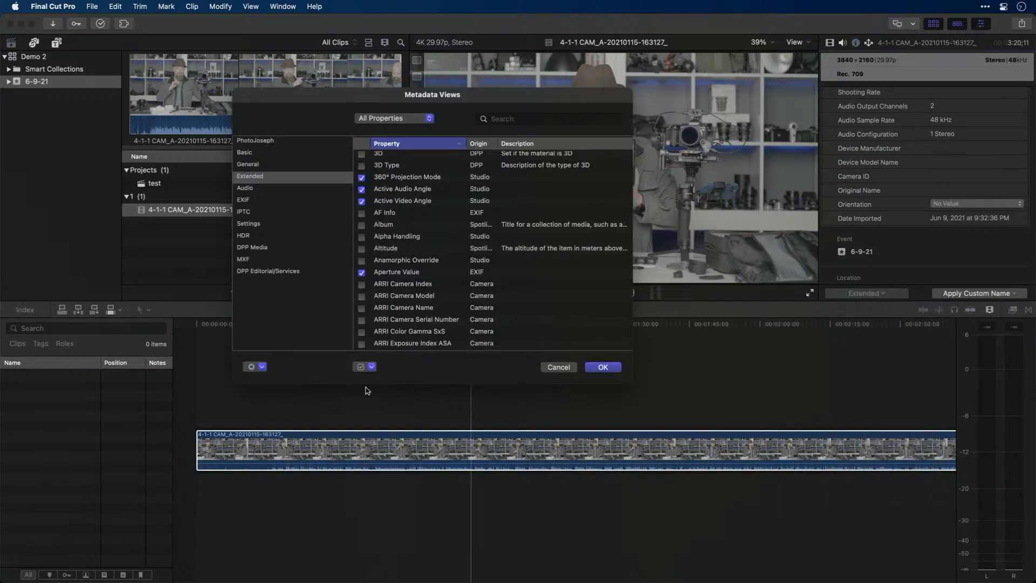
{"action": "left_click", "coordinate": [262, 368]}
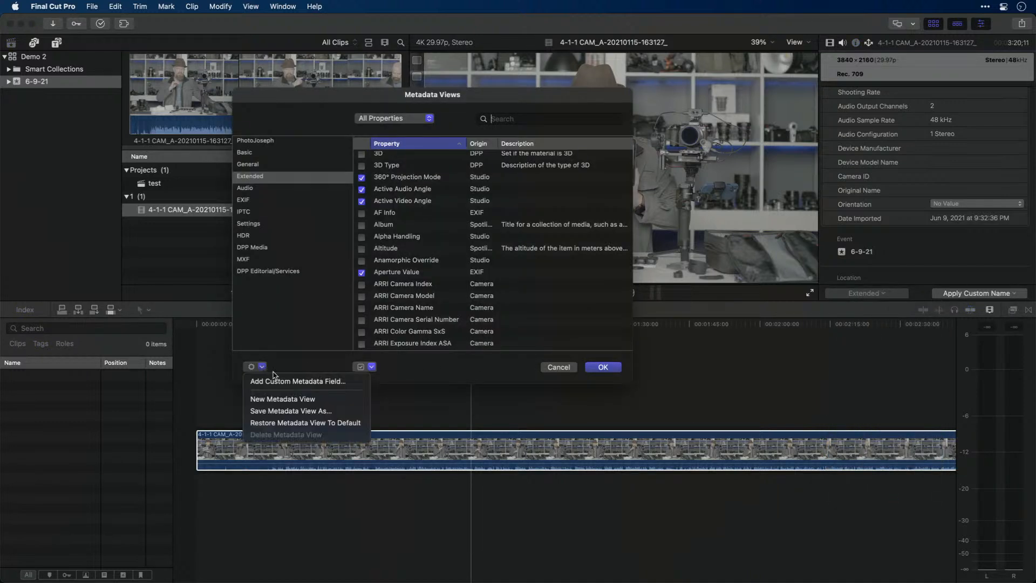
{"action": "left_click", "coordinate": [283, 338]}
{"action": "left_click", "coordinate": [263, 141]}
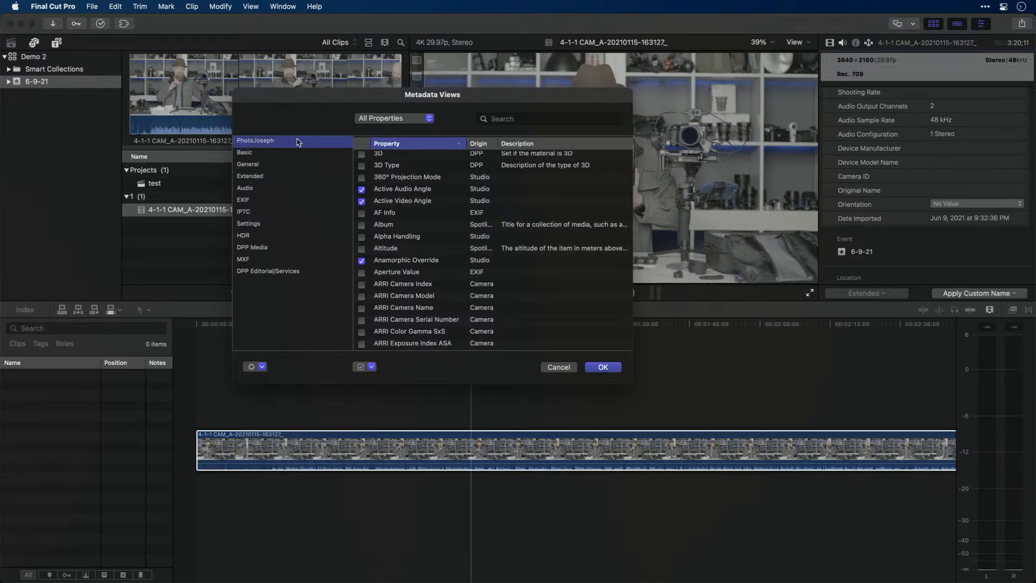
Search the metadata properties for "color spac", make sure Color Space Override is included in the PhotoJoseph view, and accept the view settings
{"action": "scroll", "coordinate": [405, 205], "scroll_direction": "down", "scroll_amount": 5}
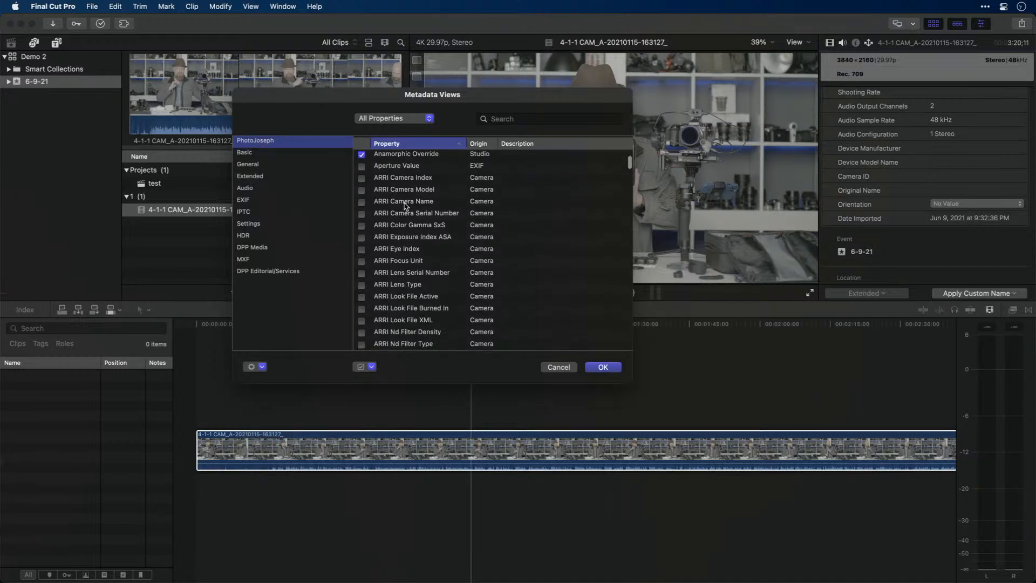
{"action": "scroll", "coordinate": [406, 204], "scroll_direction": "up", "scroll_amount": 5}
{"action": "left_click", "coordinate": [496, 123]}
{"action": "type", "text": "c"}
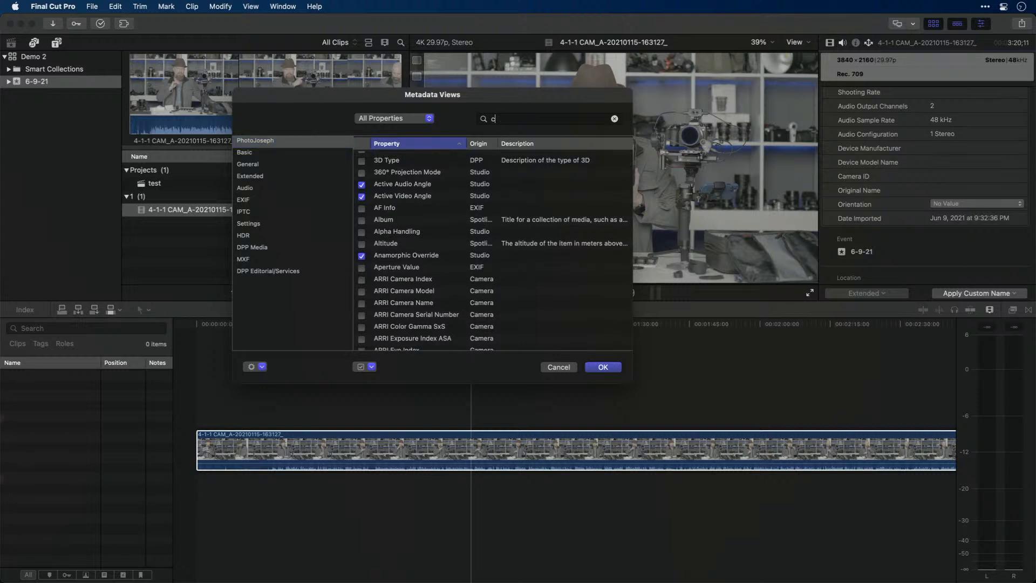
{"action": "type", "text": "olor spac"}
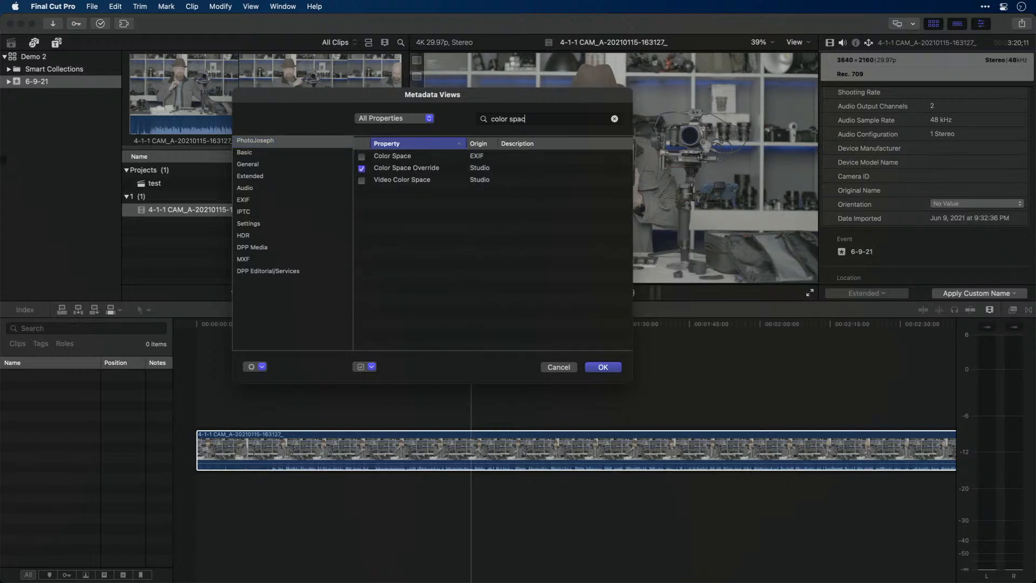
{"action": "left_click", "coordinate": [428, 168]}
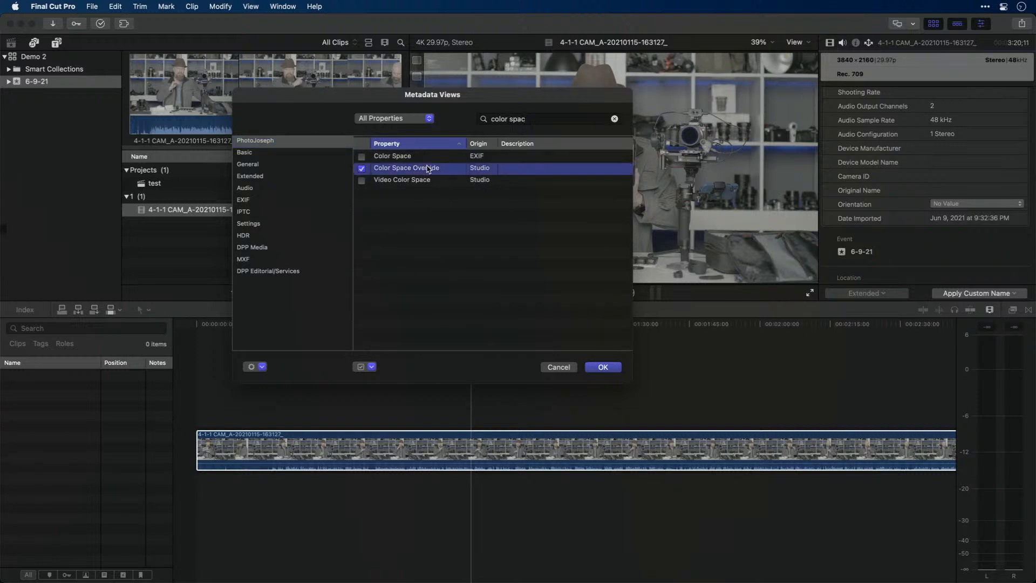
{"action": "left_click", "coordinate": [362, 169]}
{"action": "left_click", "coordinate": [362, 169]}
{"action": "left_click", "coordinate": [591, 368]}
Switch the clip's info from the Extended metadata view back to the PhotoJoseph view
{"action": "left_click", "coordinate": [865, 293]}
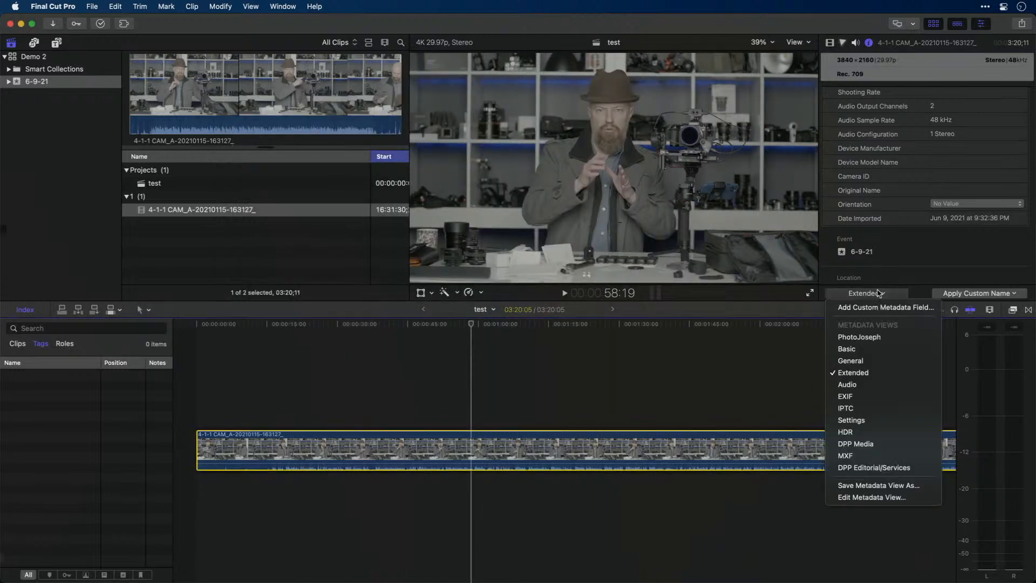
{"action": "left_click", "coordinate": [876, 338]}
{"action": "scroll", "coordinate": [922, 182], "scroll_direction": "up", "scroll_amount": 2}
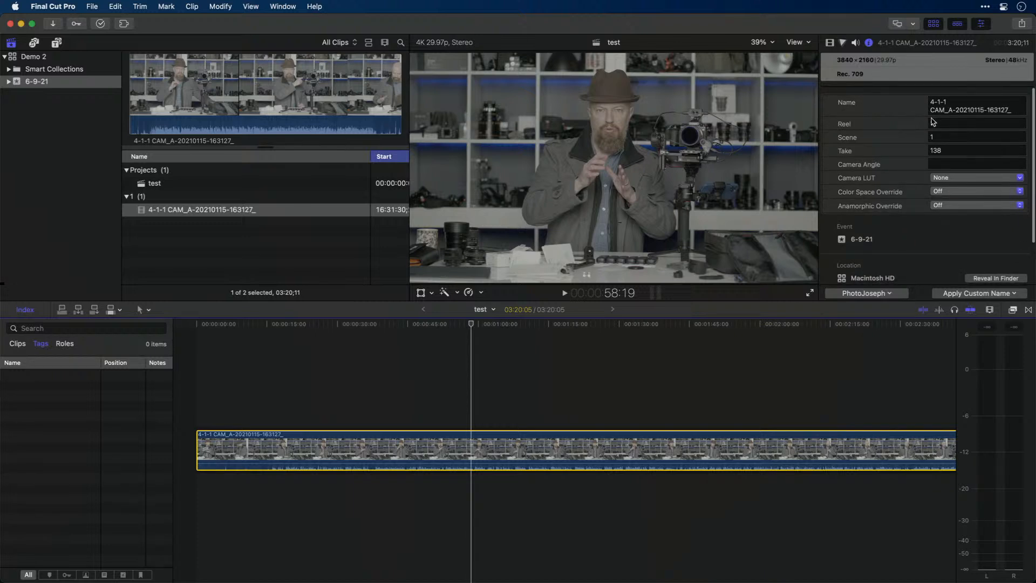
Set the clip's Take to 2 and its Color Space Override to Rec. 2020 PQ
{"action": "left_click", "coordinate": [921, 152]}
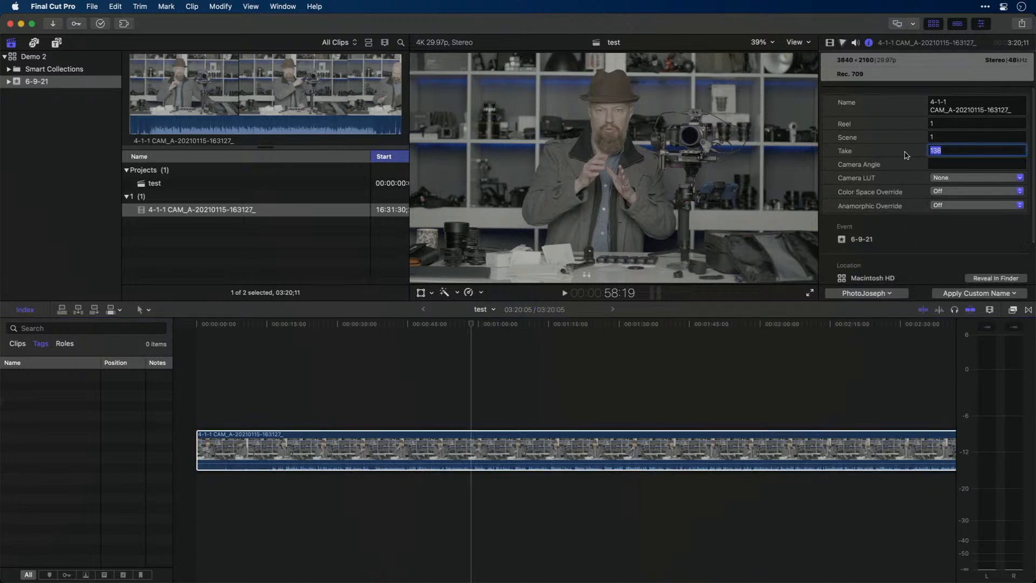
{"action": "type", "text": "2"}
{"action": "key", "text": "Tab"}
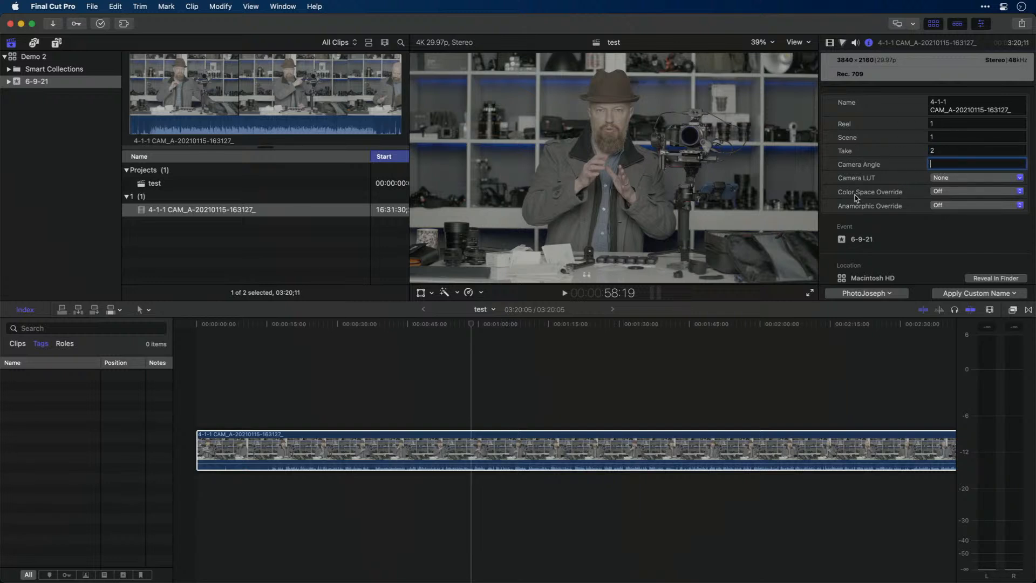
{"action": "left_click", "coordinate": [973, 192]}
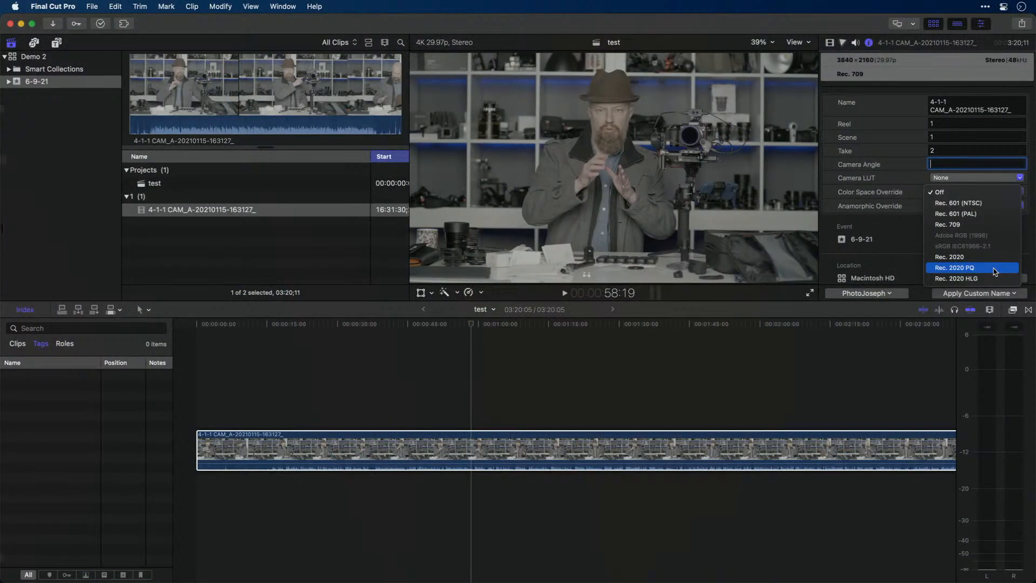
{"action": "left_click", "coordinate": [995, 268]}
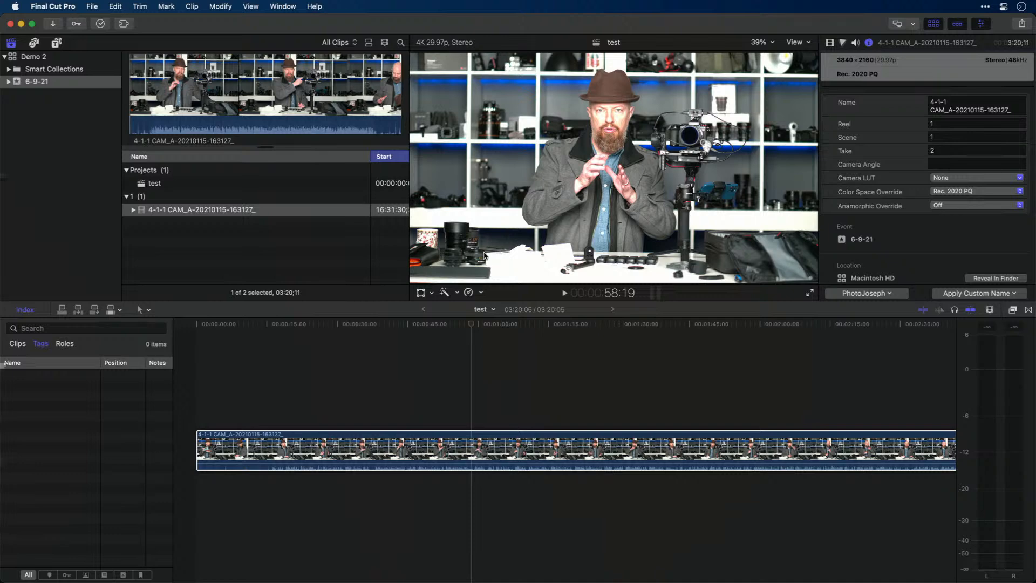
Show the video scopes with the browser hidden to enlarge them, and move the RGB Parade's reference line to 100
{"action": "key", "text": "super+7"}
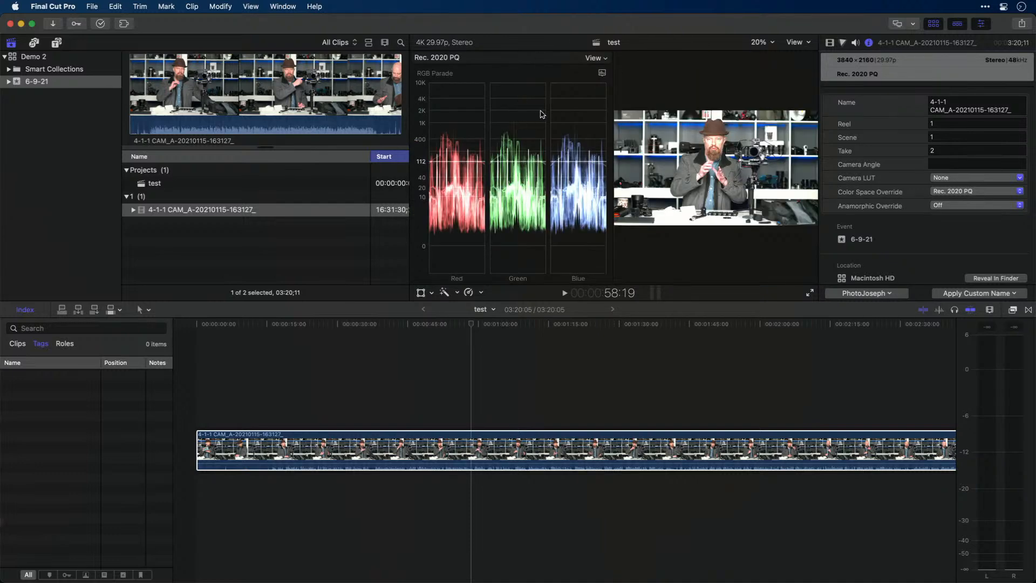
{"action": "left_click", "coordinate": [934, 24]}
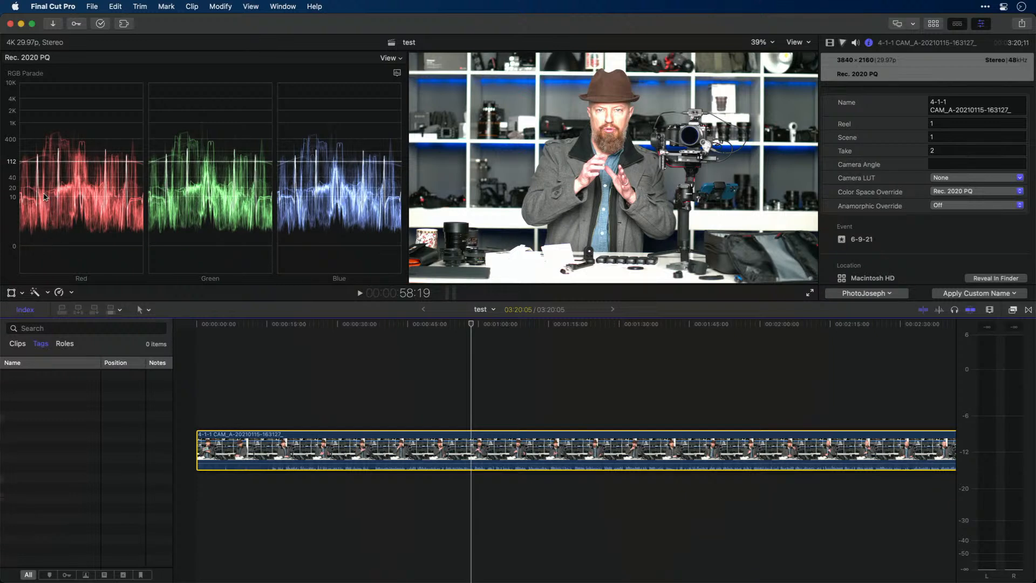
{"action": "left_click", "coordinate": [39, 167]}
{"action": "left_click_drag", "start_coordinate": [38, 167], "coordinate": [46, 167]}
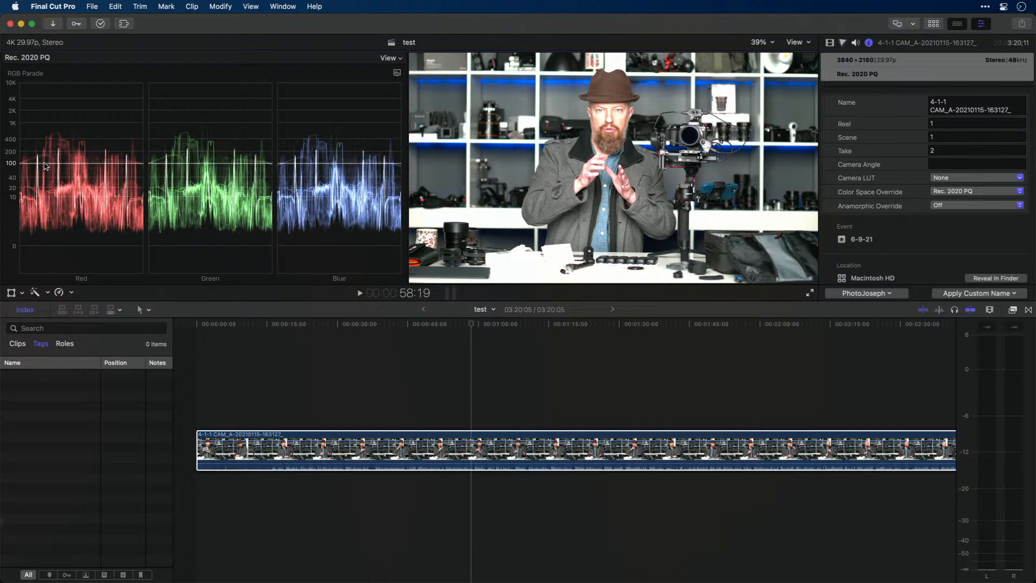
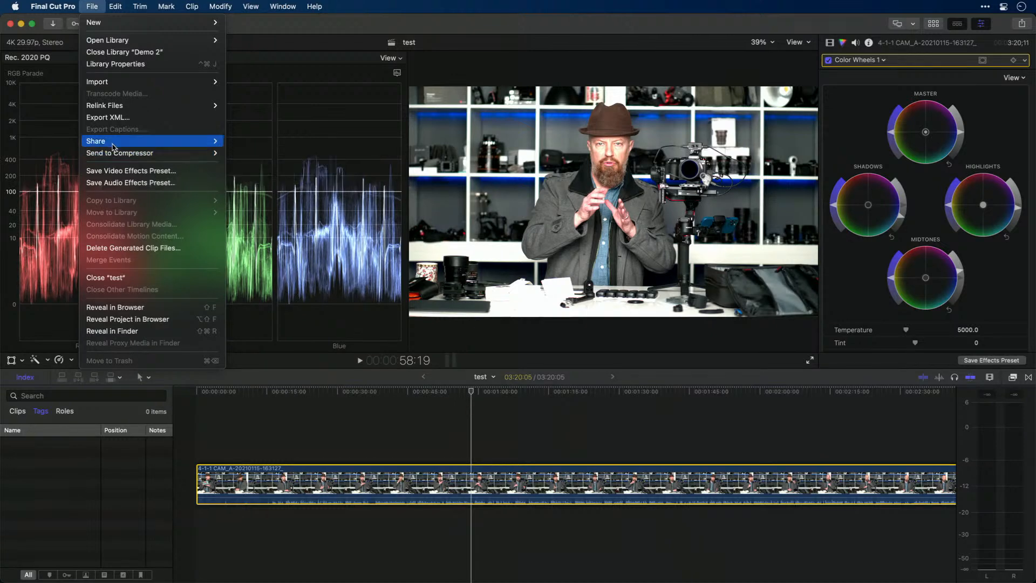
Review the Master File export settings for the test project, set the action to Compressor, and cancel the export
{"action": "mouse_move", "coordinate": [119, 141]}
{"action": "left_click", "coordinate": [263, 143]}
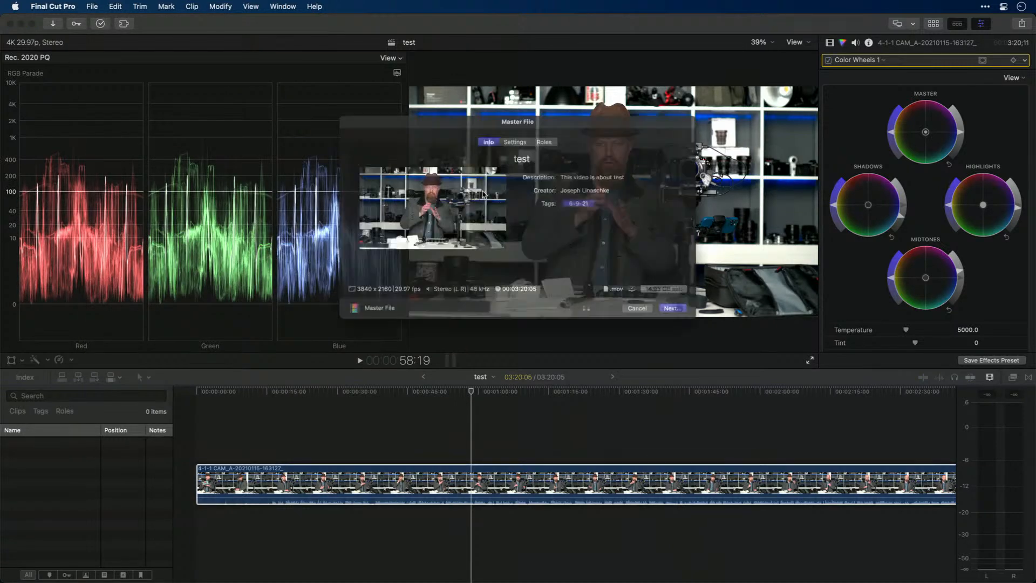
{"action": "left_click", "coordinate": [518, 130]}
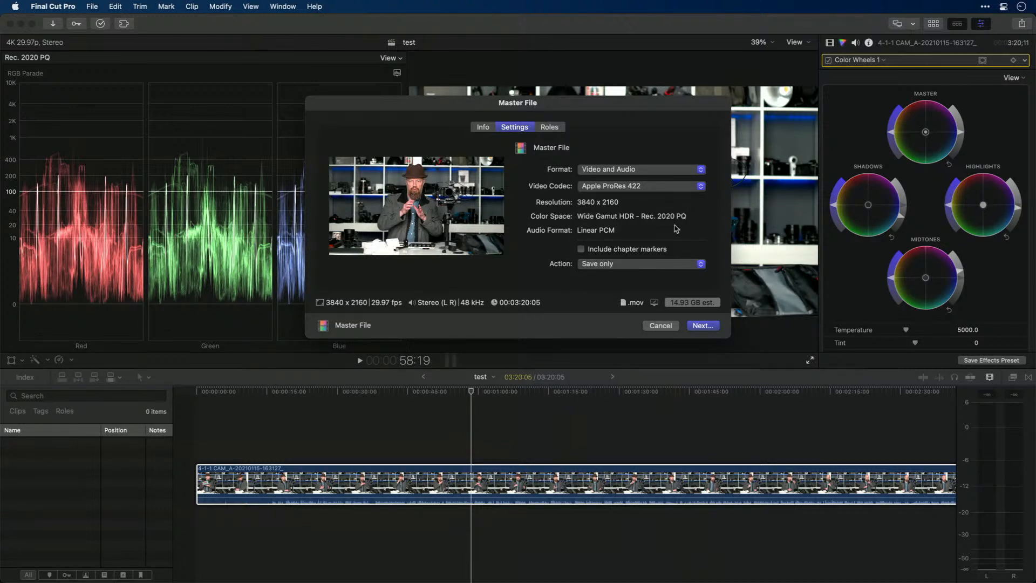
{"action": "left_click", "coordinate": [623, 265]}
{"action": "left_click", "coordinate": [629, 313]}
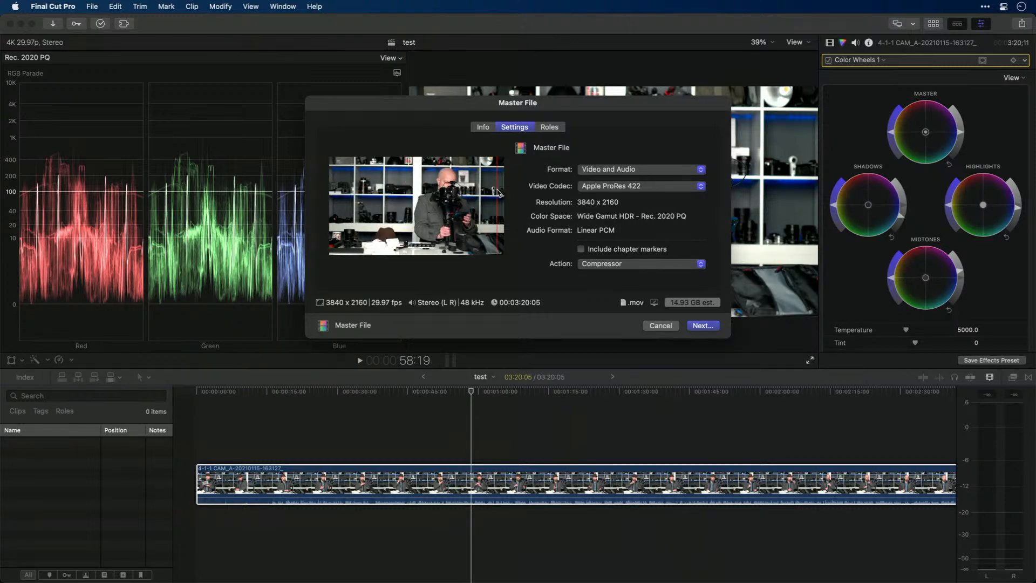
{"action": "left_click", "coordinate": [660, 325]}
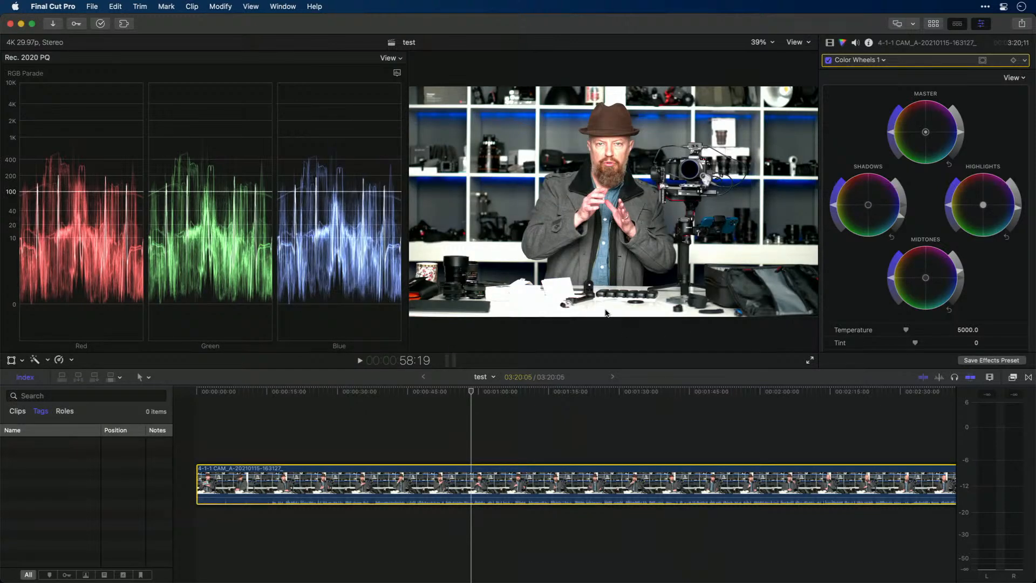
Switch to Compressor and bring its batch window forward
{"action": "key", "text": "super+Tab"}
{"action": "key", "text": "super+Tab"}
{"action": "key", "text": "super+Tab"}
{"action": "key", "text": "super+Tab"}
{"action": "left_click", "coordinate": [321, 291]}
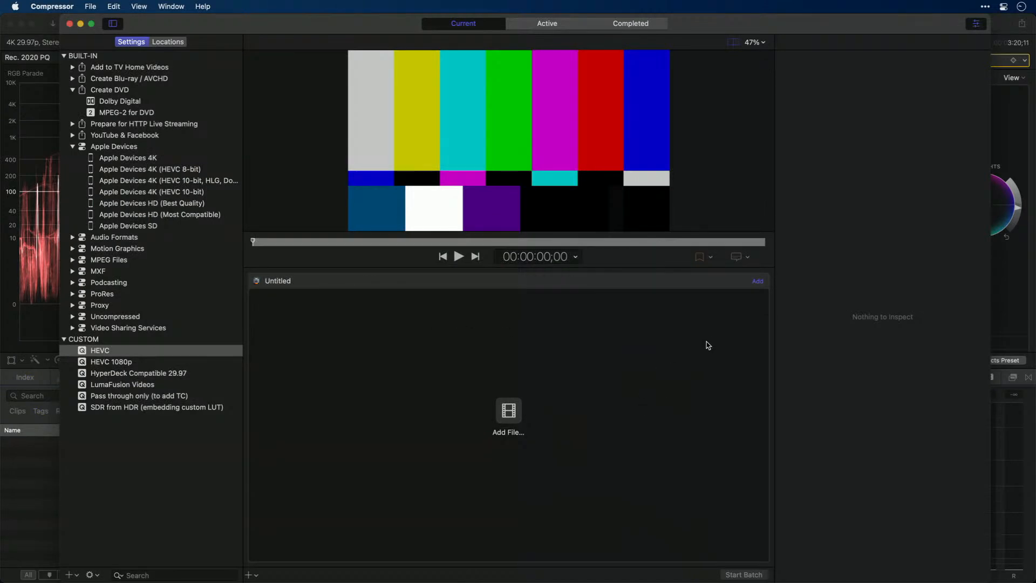
Hide the other applications' windows behind Compressor to expose the movie files on the desktop
{"action": "left_click", "coordinate": [1005, 28]}
{"action": "key", "text": "super+k"}
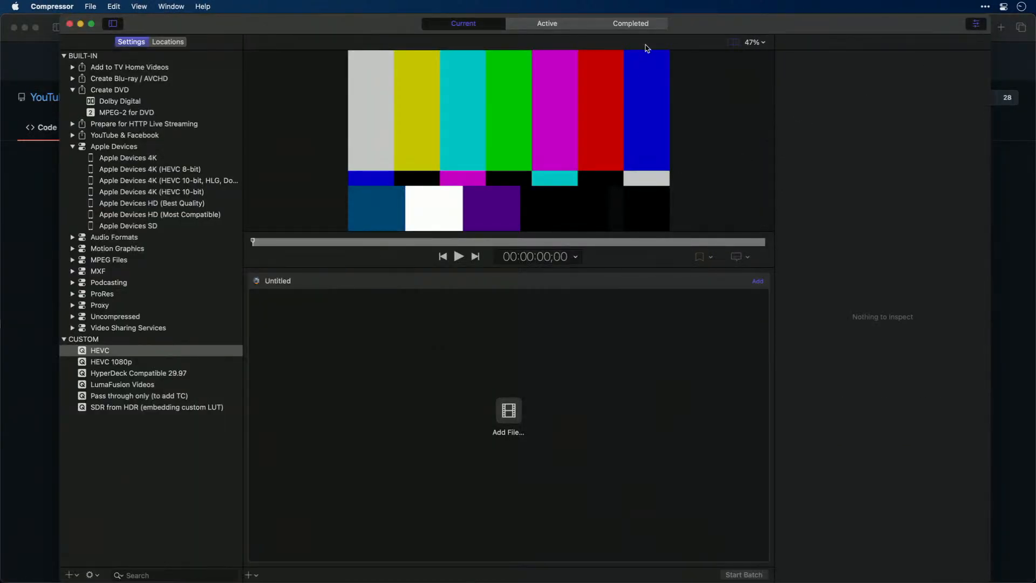
{"action": "left_click_drag", "start_coordinate": [724, 26], "coordinate": [690, 26]}
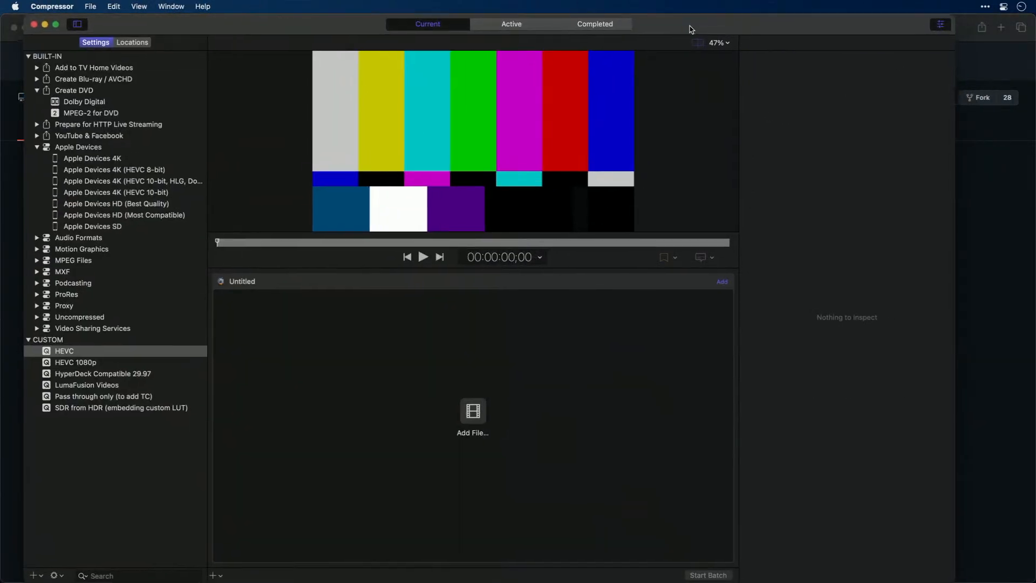
{"action": "left_click", "coordinate": [974, 146]}
{"action": "key", "text": "super+h"}
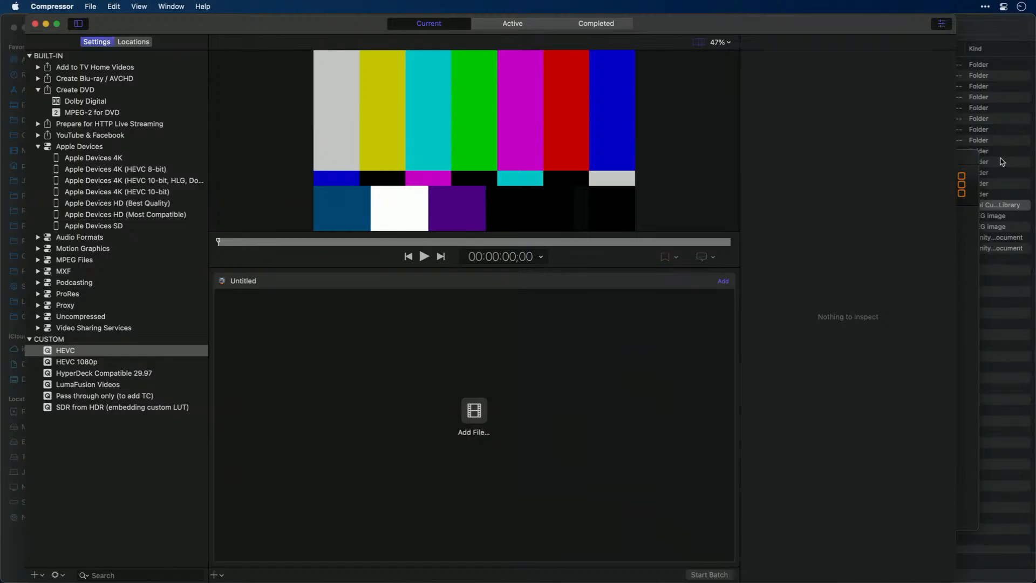
{"action": "key", "text": "alt+super+h"}
{"action": "left_click_drag", "start_coordinate": [965, 161], "coordinate": [876, 160]}
{"action": "key", "text": "super+h"}
{"action": "left_click", "coordinate": [1003, 432]}
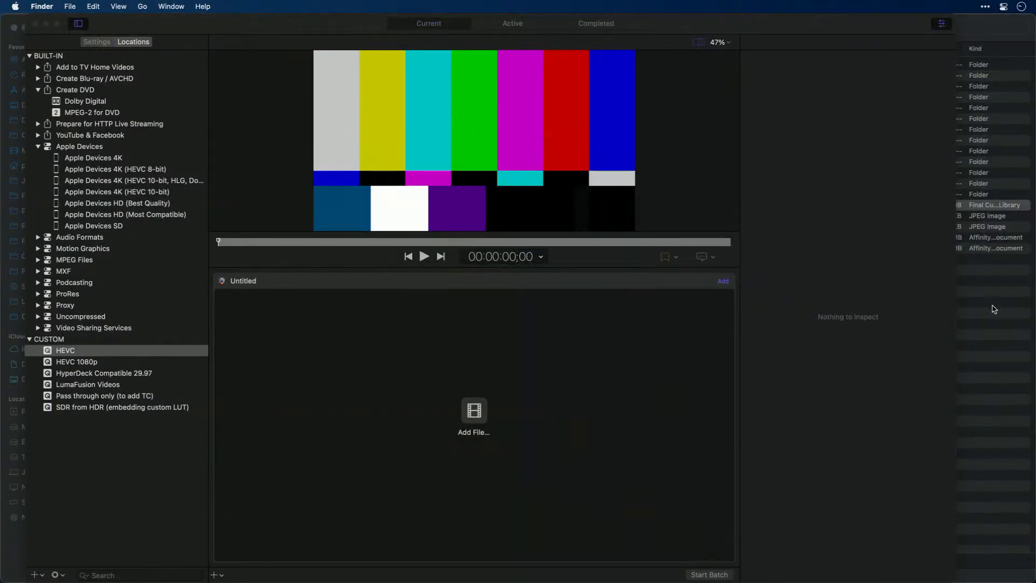
{"action": "key", "text": "super+h"}
{"action": "left_click_drag", "start_coordinate": [993, 243], "coordinate": [992, 242]}
{"action": "left_click", "coordinate": [992, 245]}
{"action": "left_click", "coordinate": [994, 293]}
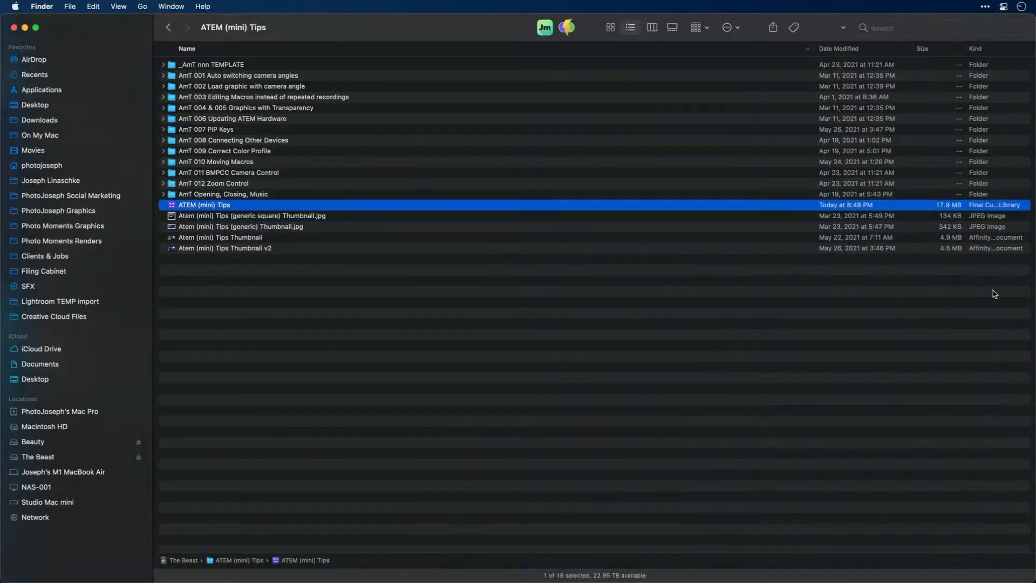
{"action": "key", "text": "super+h"}
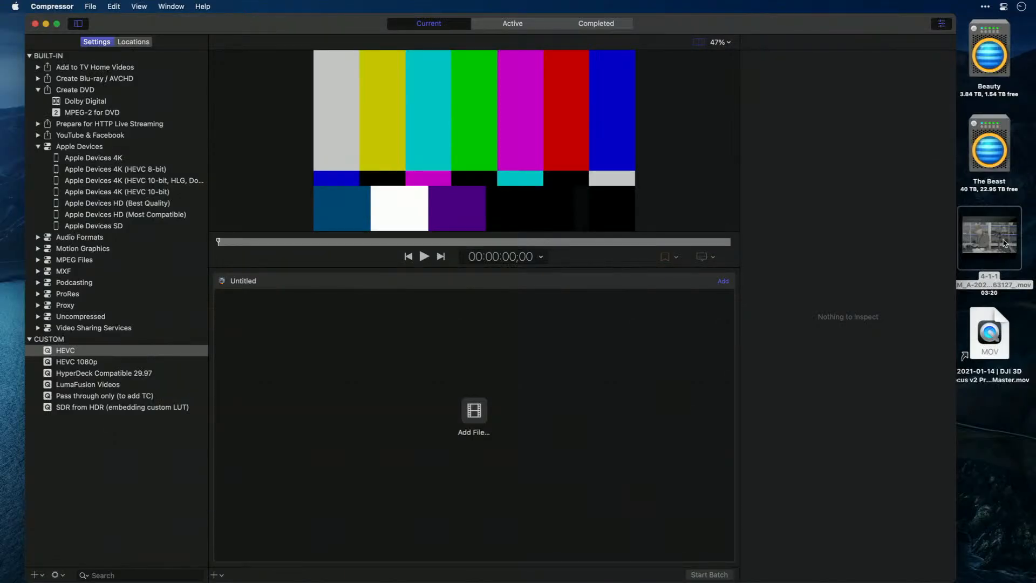
Add the 4-1-1 CAM_A clip from the desktop to the batch, skim through it, and remove the job
{"action": "left_click_drag", "start_coordinate": [1005, 243], "coordinate": [423, 340]}
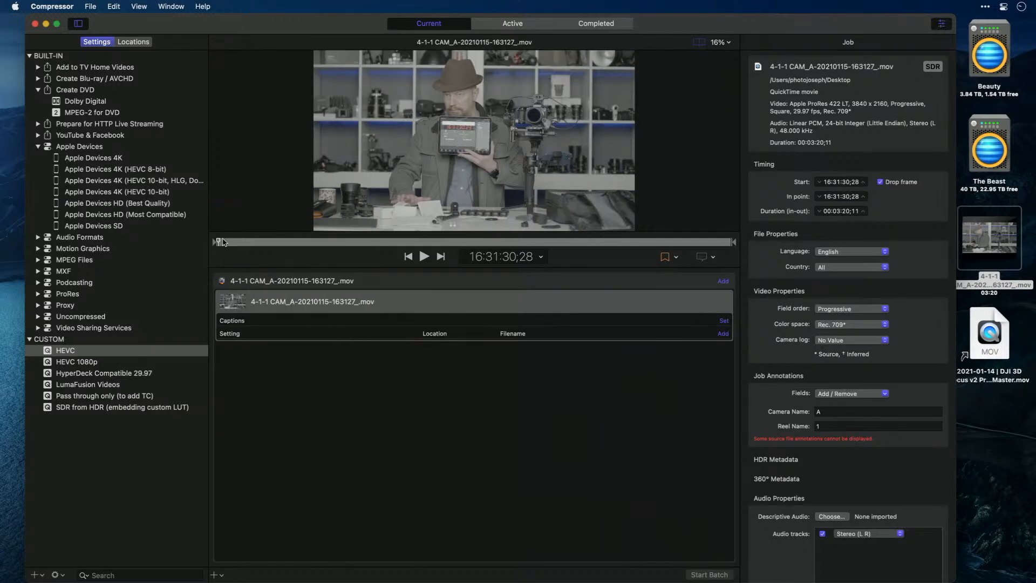
{"action": "left_click_drag", "start_coordinate": [229, 244], "coordinate": [334, 242]}
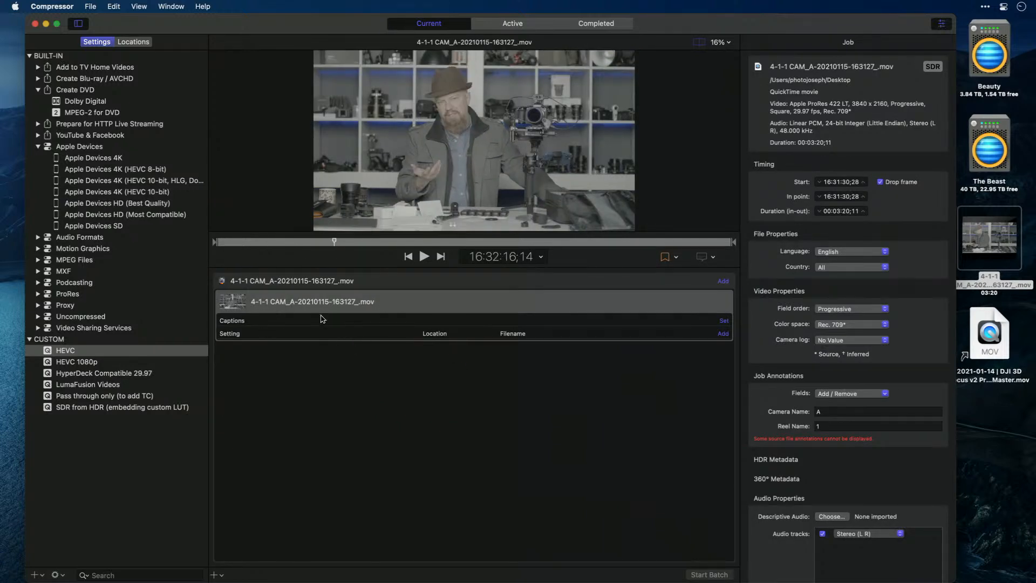
{"action": "key", "text": "Delete"}
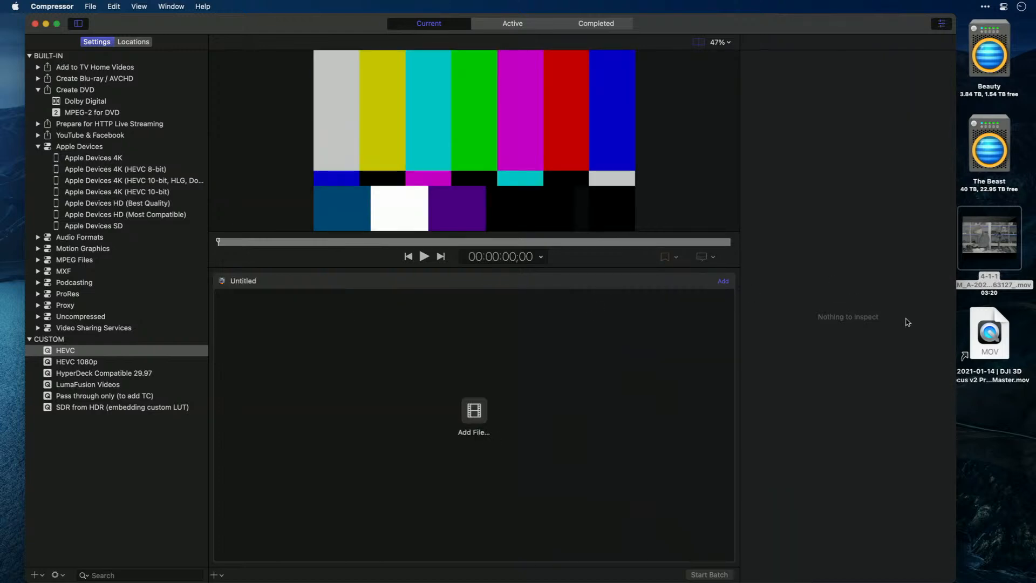
Reveal the original of the DJI 3D Focus v2 ProRes Master alias, add that movie to the Compressor batch, and skim through it
{"action": "left_click", "coordinate": [994, 335]}
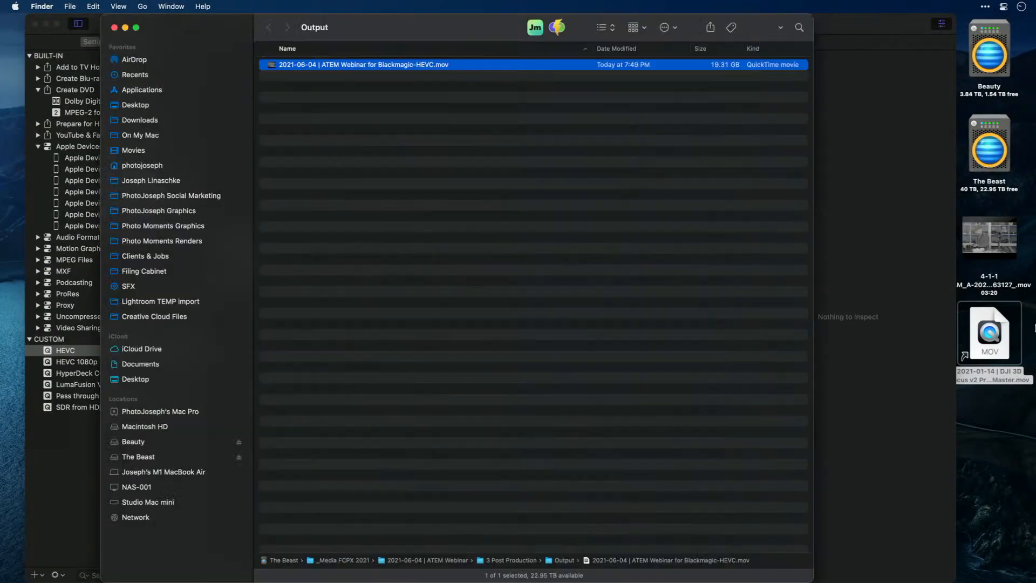
{"action": "left_click", "coordinate": [996, 338]}
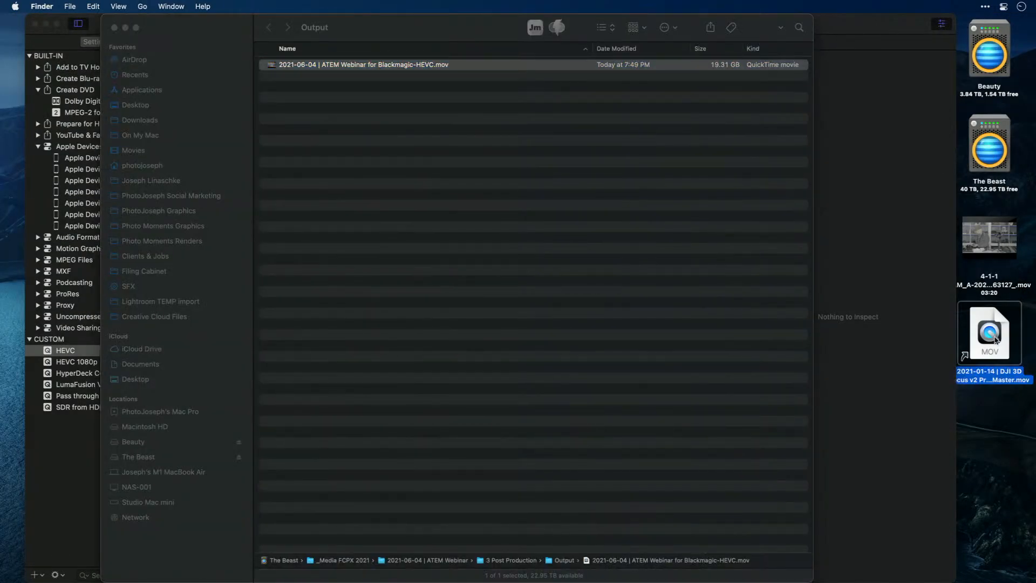
{"action": "key", "text": "super+r"}
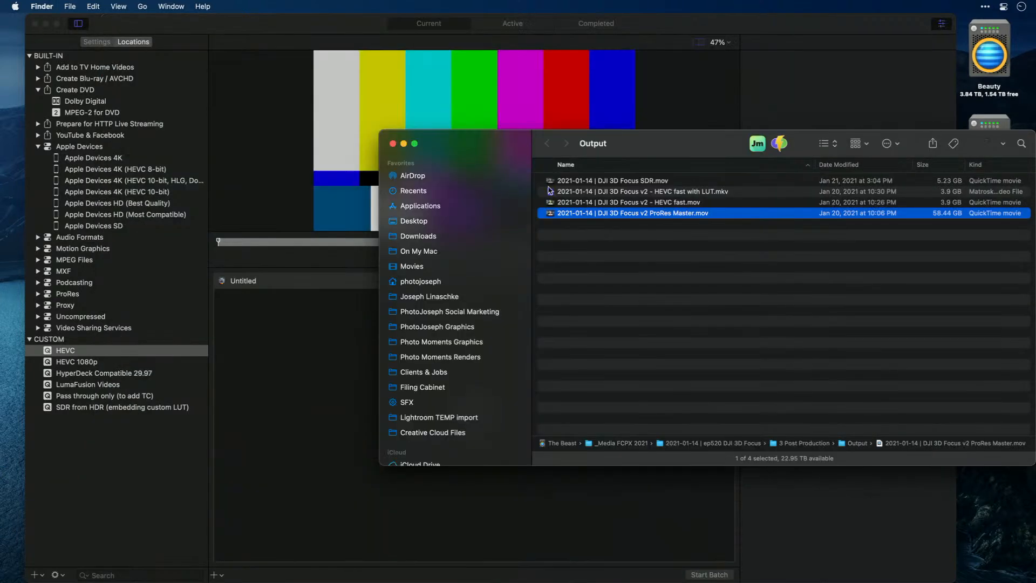
{"action": "left_click_drag", "start_coordinate": [653, 214], "coordinate": [338, 325]}
{"action": "left_click", "coordinate": [338, 343]}
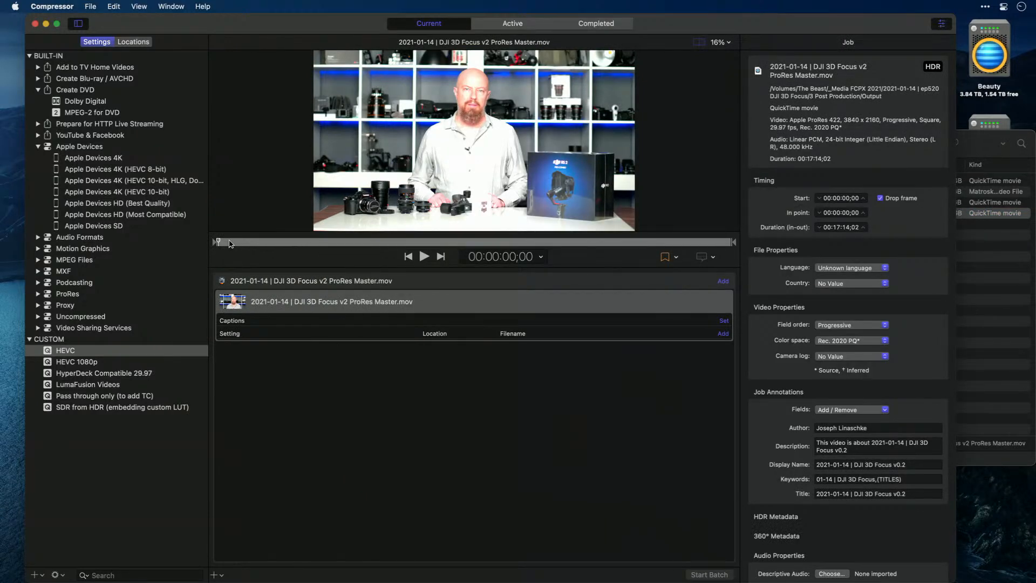
{"action": "left_click_drag", "start_coordinate": [230, 242], "coordinate": [348, 247]}
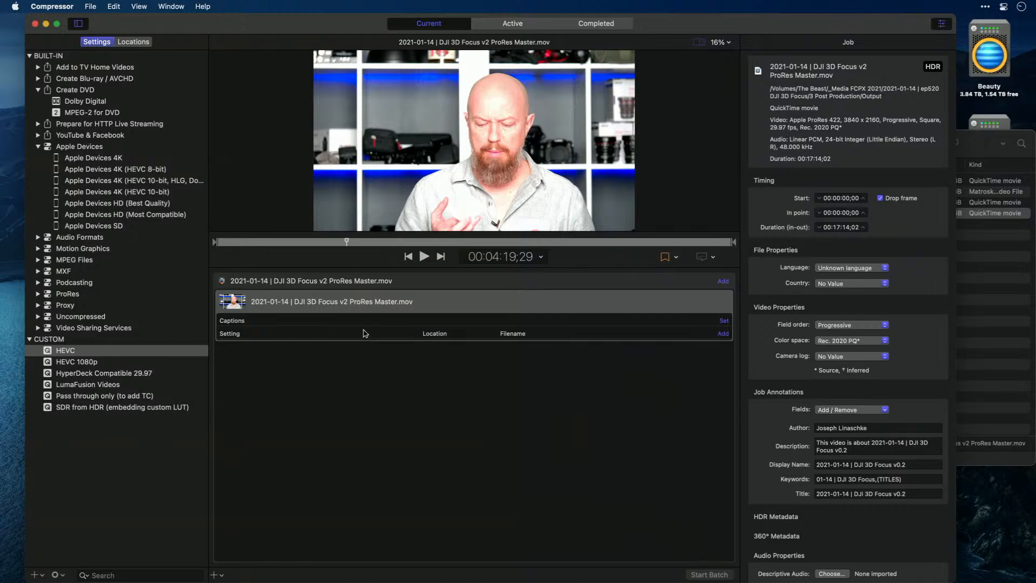
Create a new custom setting with the QuickTime Movie format, named HEVC demo
{"action": "left_click", "coordinate": [35, 575]}
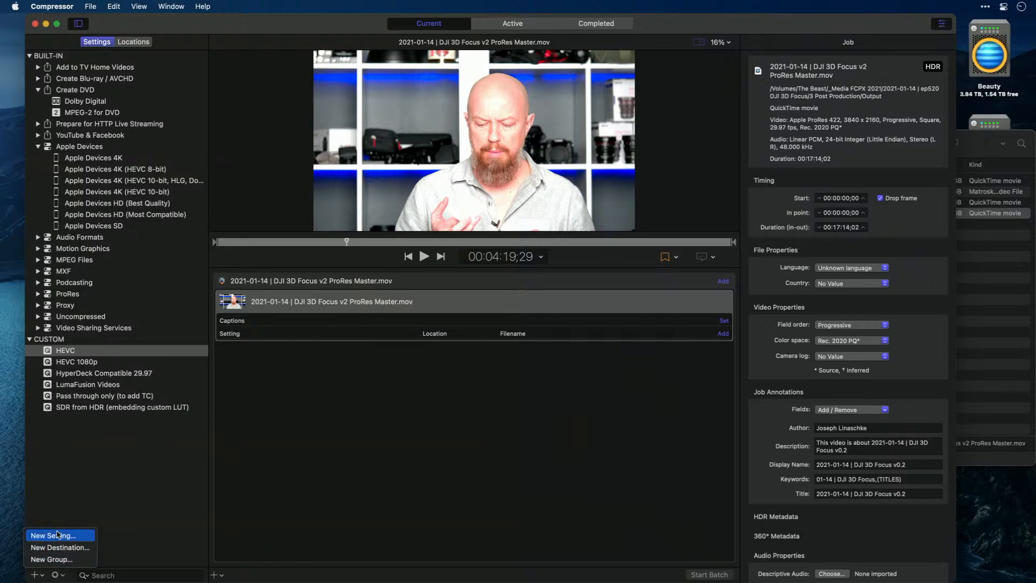
{"action": "left_click", "coordinate": [40, 534]}
{"action": "left_click", "coordinate": [497, 269]}
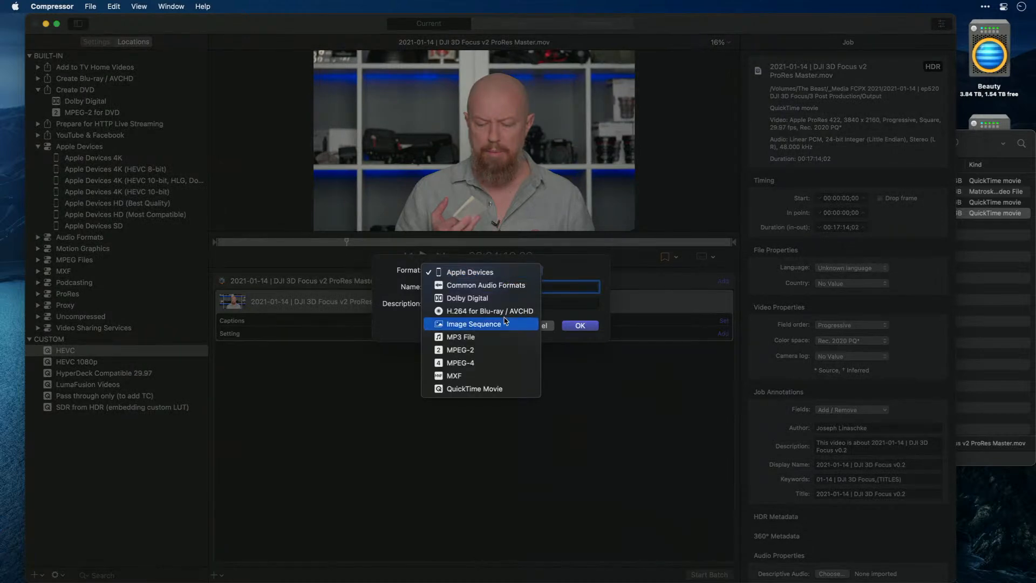
{"action": "left_click", "coordinate": [495, 388]}
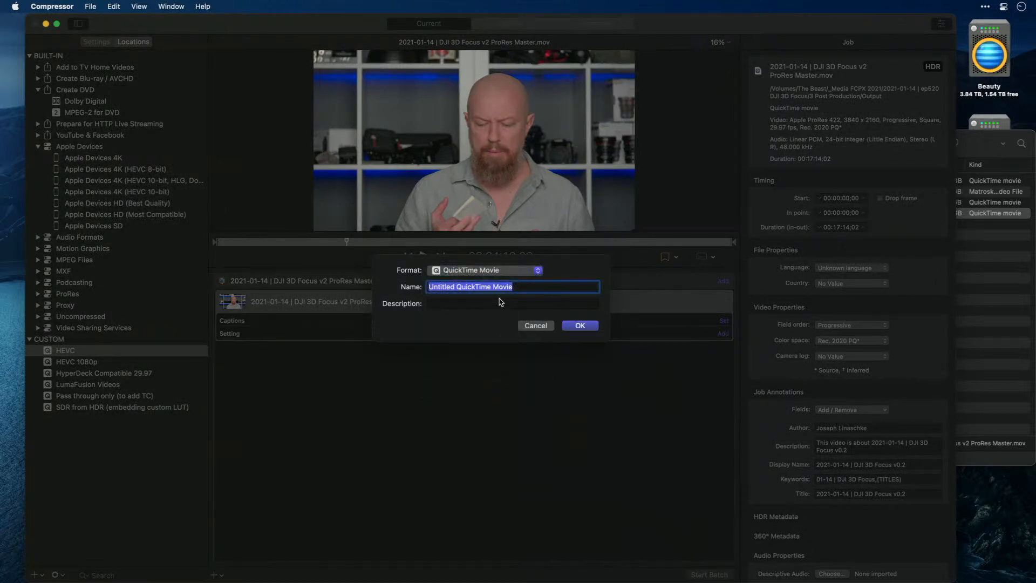
{"action": "type", "text": "HEVC demo"}
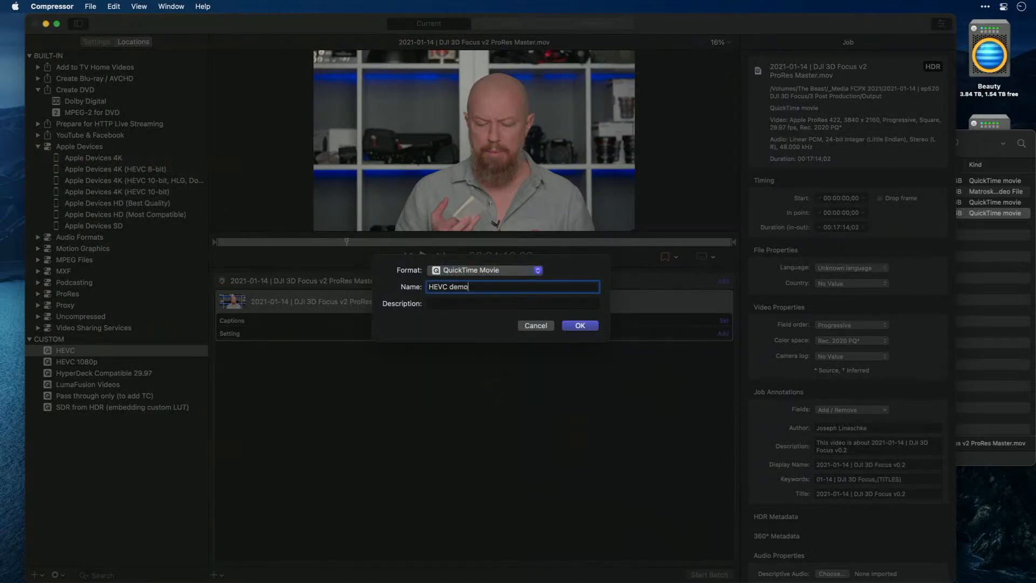
{"action": "key", "text": "Return"}
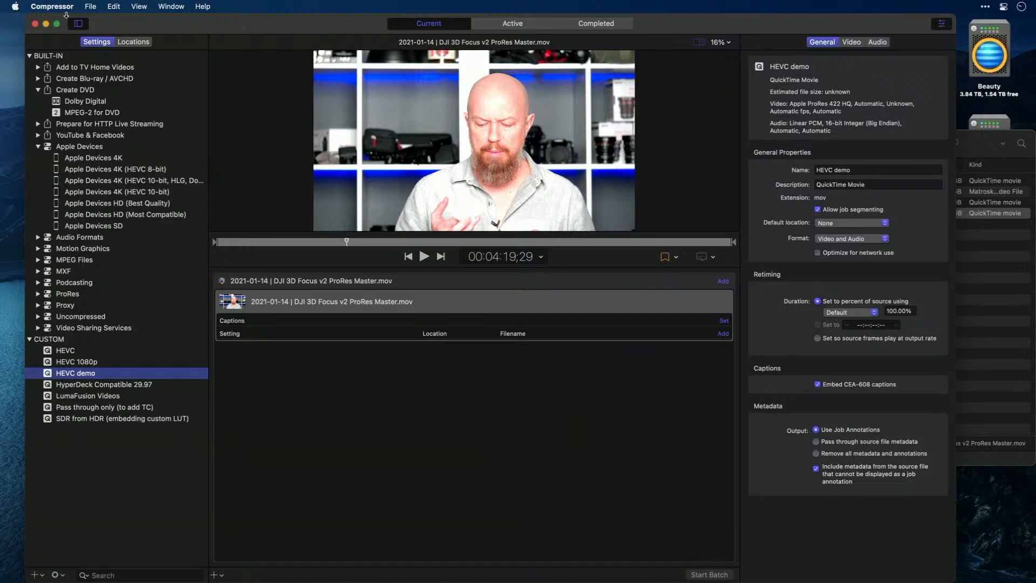
Toggle the settings list and inspector off and on, and display the video properties of the HEVC demo setting
{"action": "left_click", "coordinate": [78, 24]}
{"action": "left_click", "coordinate": [78, 23]}
{"action": "left_click", "coordinate": [78, 24]}
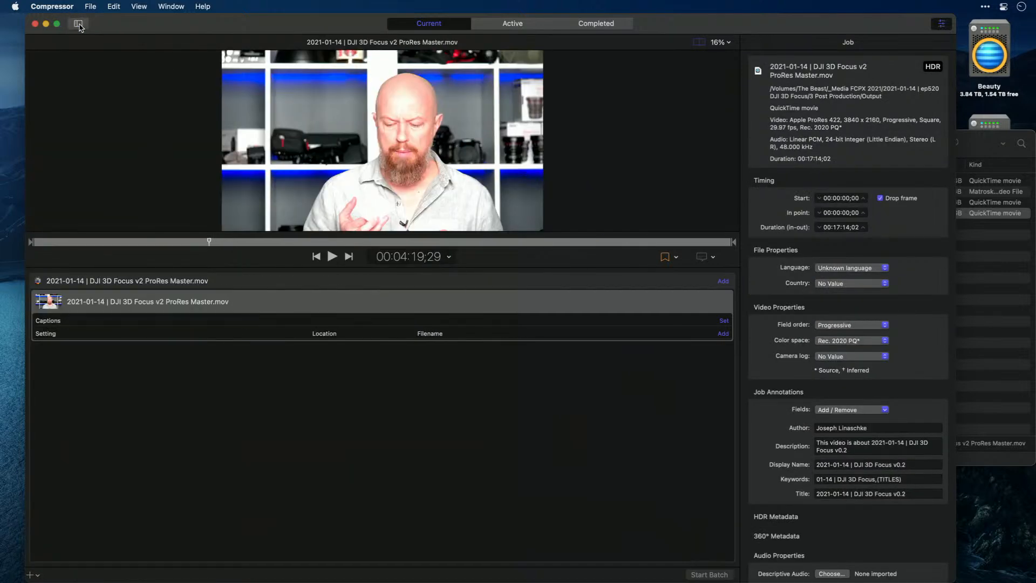
{"action": "left_click", "coordinate": [79, 24]}
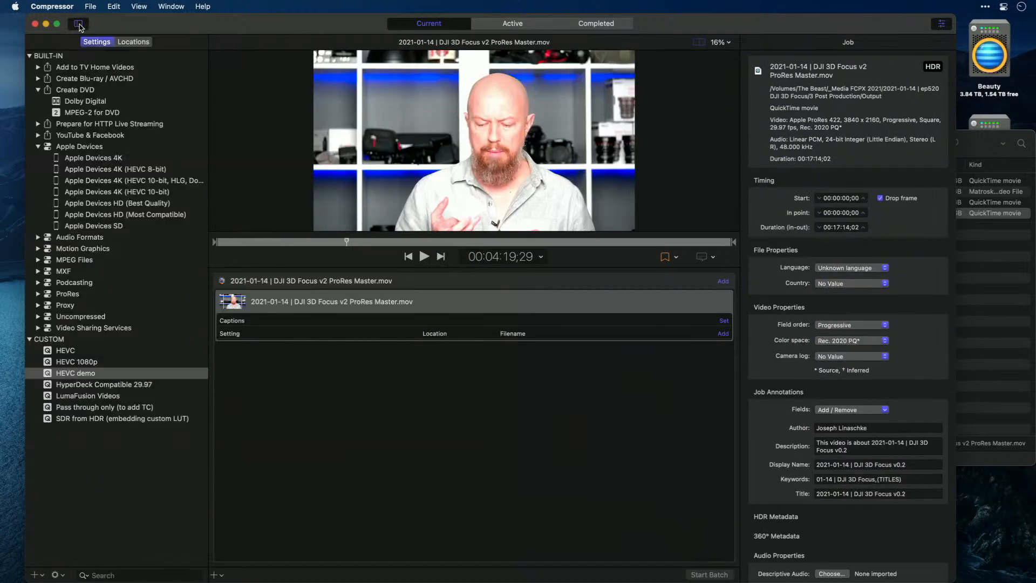
{"action": "left_click", "coordinate": [50, 374]}
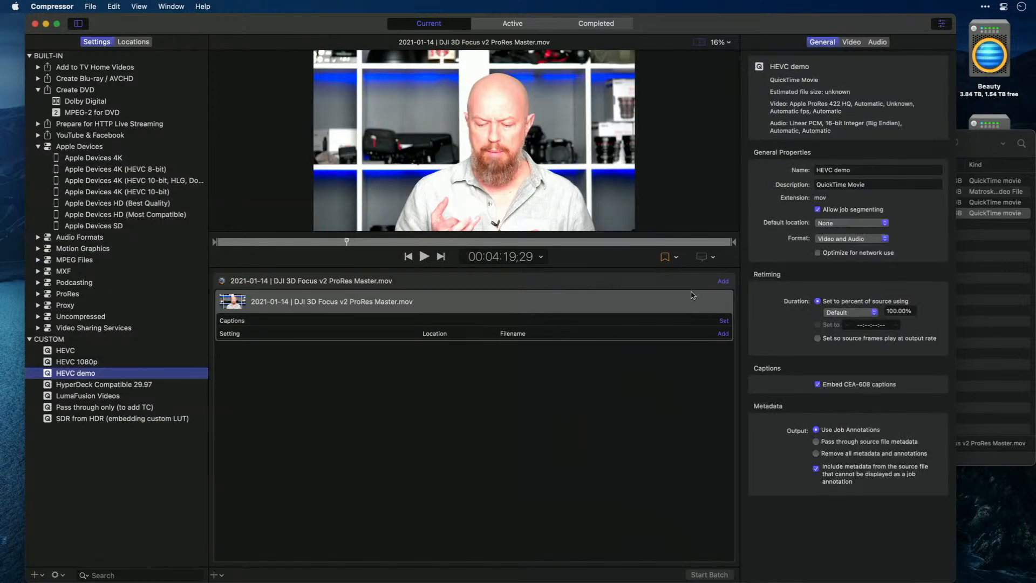
{"action": "left_click", "coordinate": [852, 43]}
{"action": "left_click", "coordinate": [942, 24]}
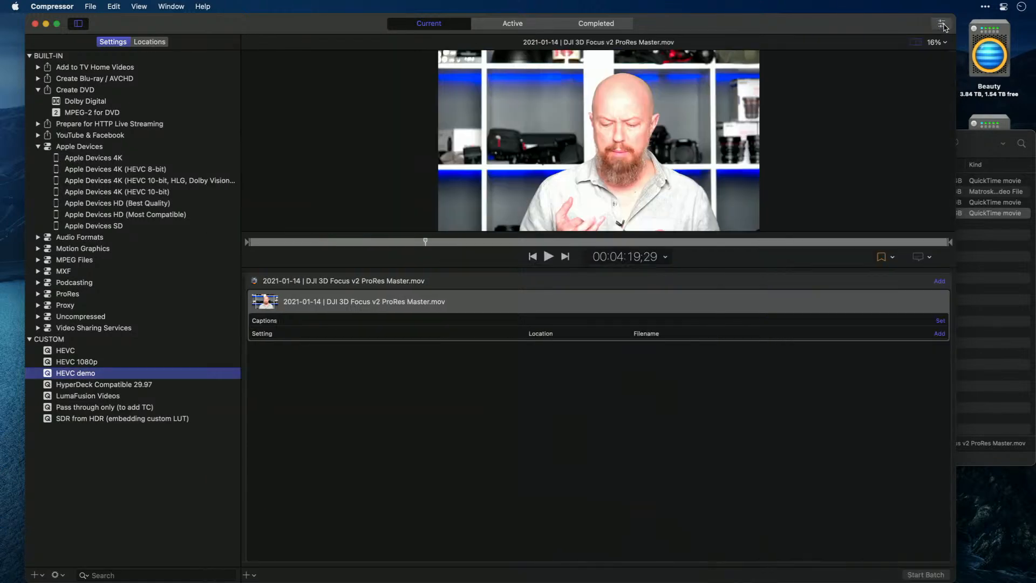
{"action": "left_click", "coordinate": [942, 25]}
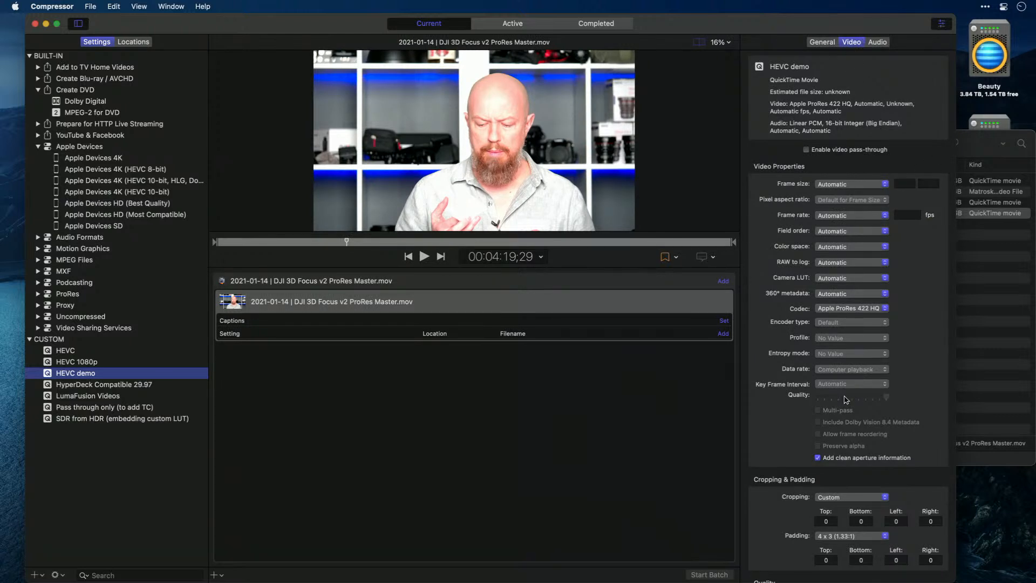
Try a frame size of up to 1080 x 1920 for HEVC demo and return it to Automatic
{"action": "left_click", "coordinate": [864, 187]}
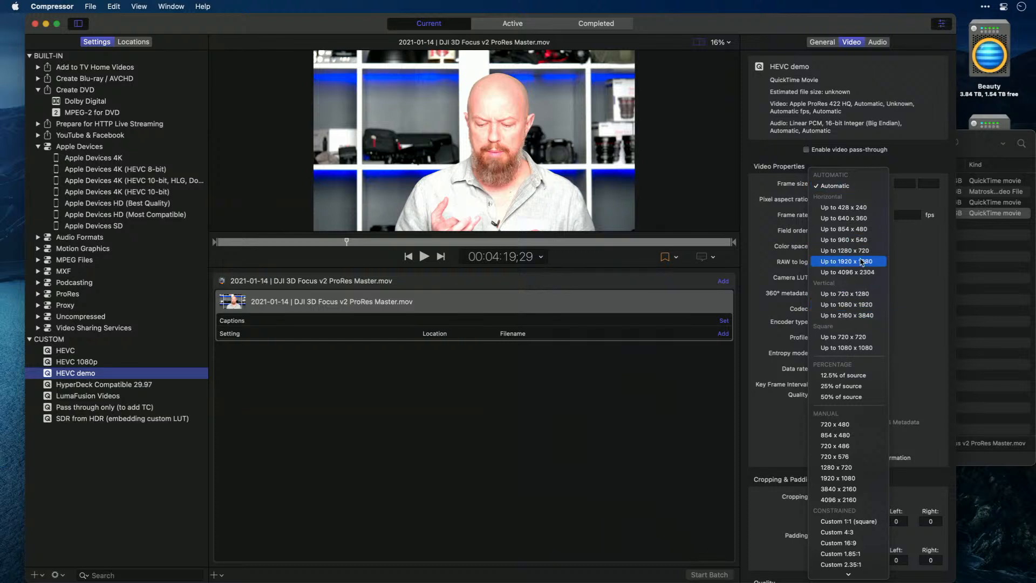
{"action": "left_click", "coordinate": [872, 305]}
{"action": "left_click", "coordinate": [858, 184]}
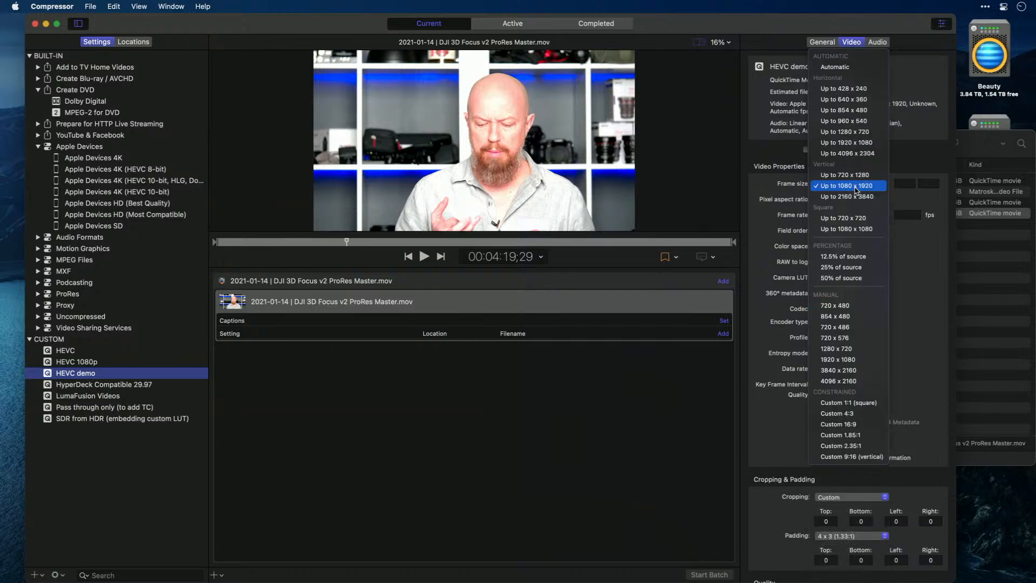
{"action": "left_click", "coordinate": [848, 75]}
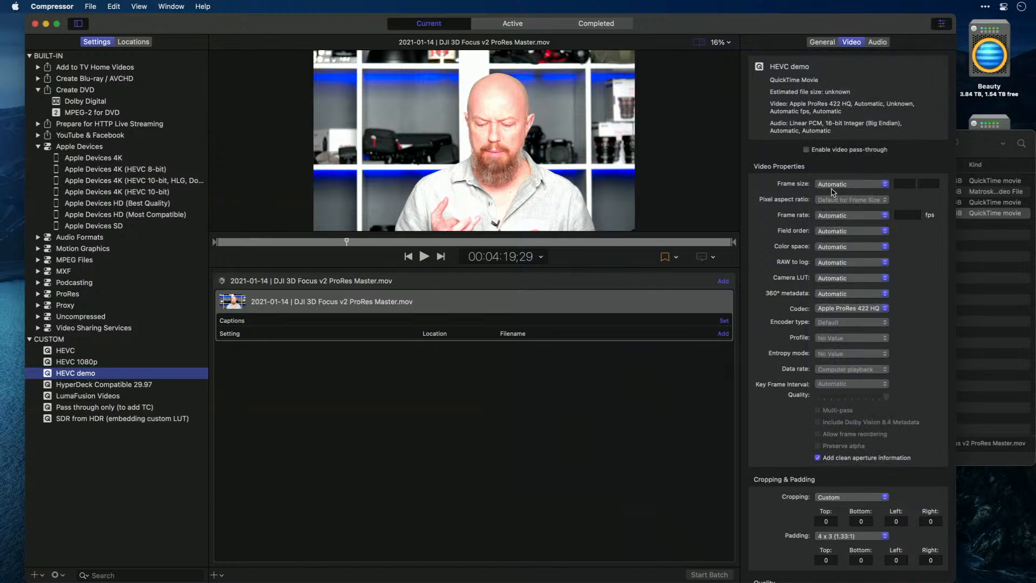
Review the available frame rate and field order options for the HEVC demo setting
{"action": "left_click", "coordinate": [853, 216]}
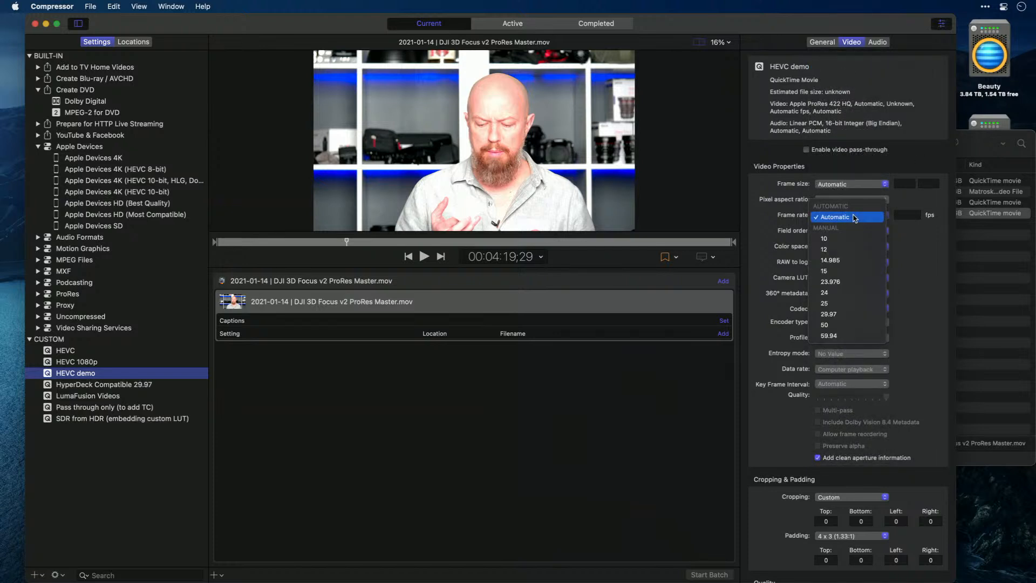
{"action": "left_click", "coordinate": [818, 218]}
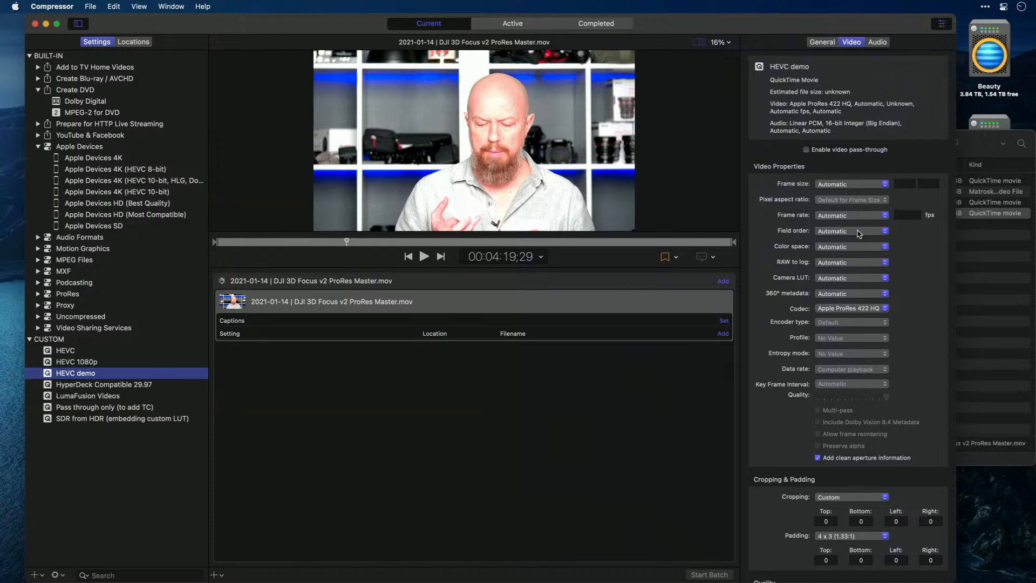
{"action": "left_click", "coordinate": [858, 233]}
{"action": "left_click", "coordinate": [852, 233]}
Set the color space of HEVC demo to Rec. 2020 PQ
{"action": "left_click", "coordinate": [851, 246]}
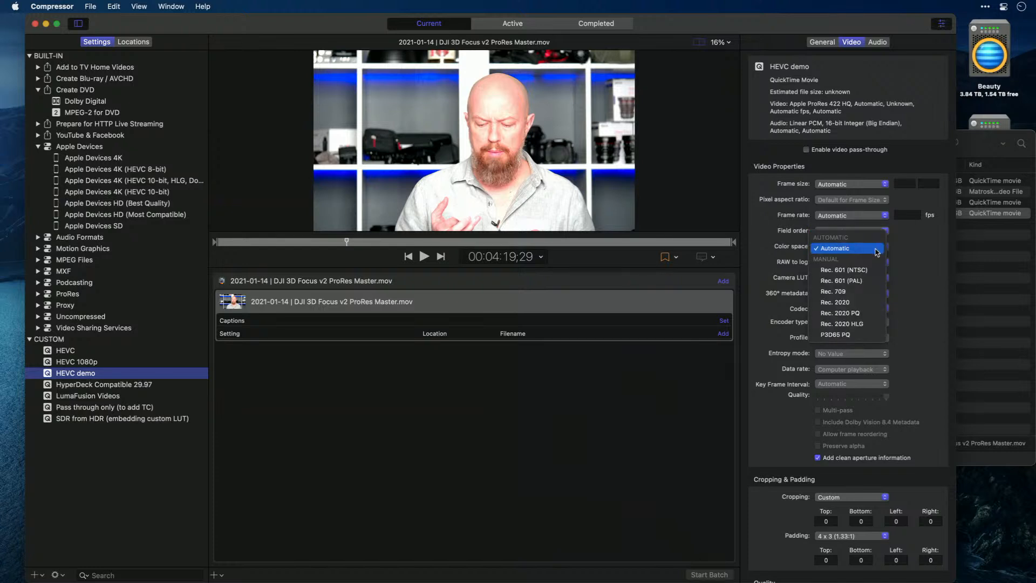
{"action": "left_click", "coordinate": [865, 315]}
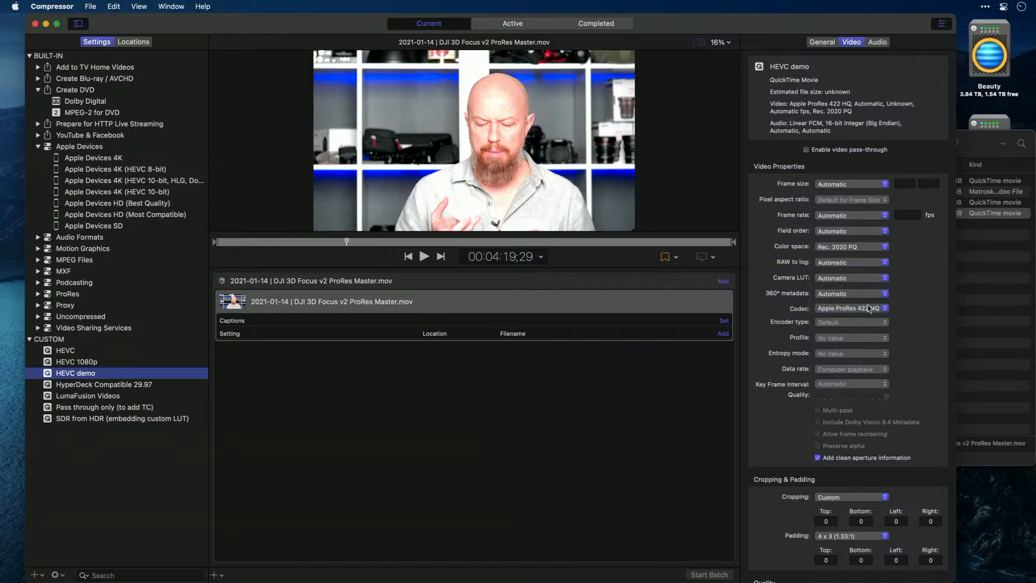
{"action": "left_click", "coordinate": [855, 251]}
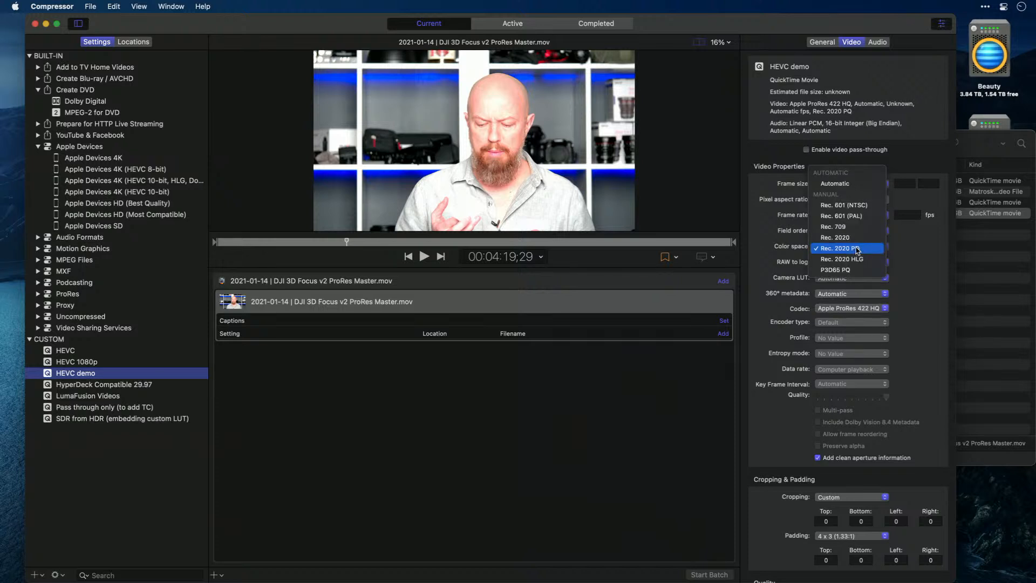
{"action": "left_click", "coordinate": [858, 249]}
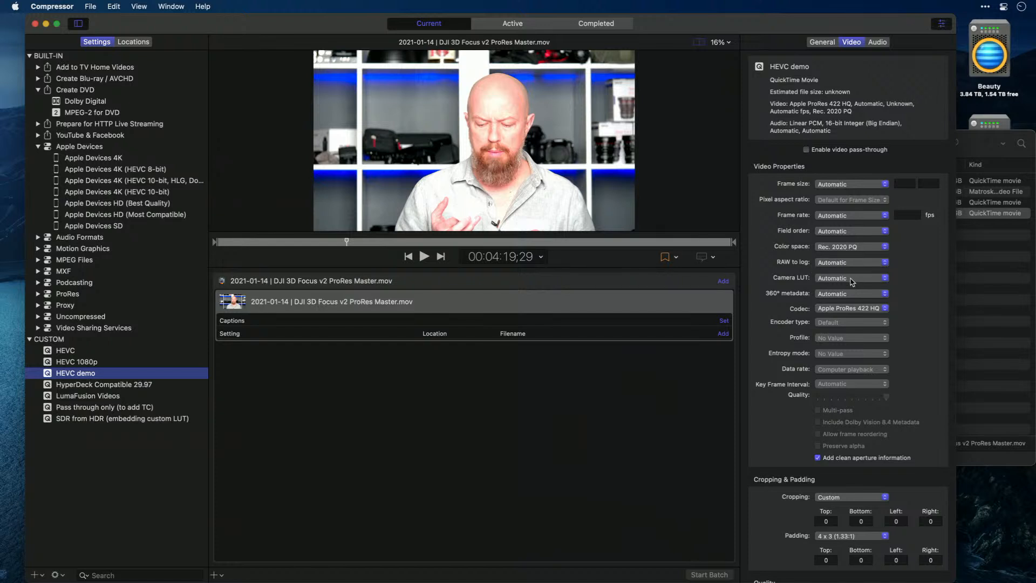
Set the HEVC demo codec to HEVC with the Faster (standard quality) encoder type and the 10-Bit Color profile
{"action": "left_click", "coordinate": [853, 310]}
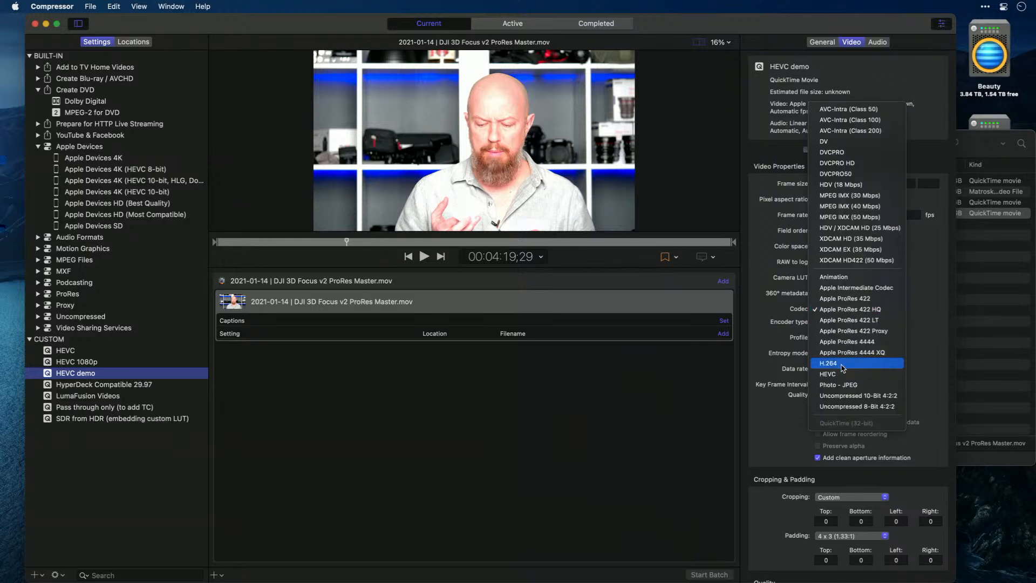
{"action": "left_click", "coordinate": [840, 373]}
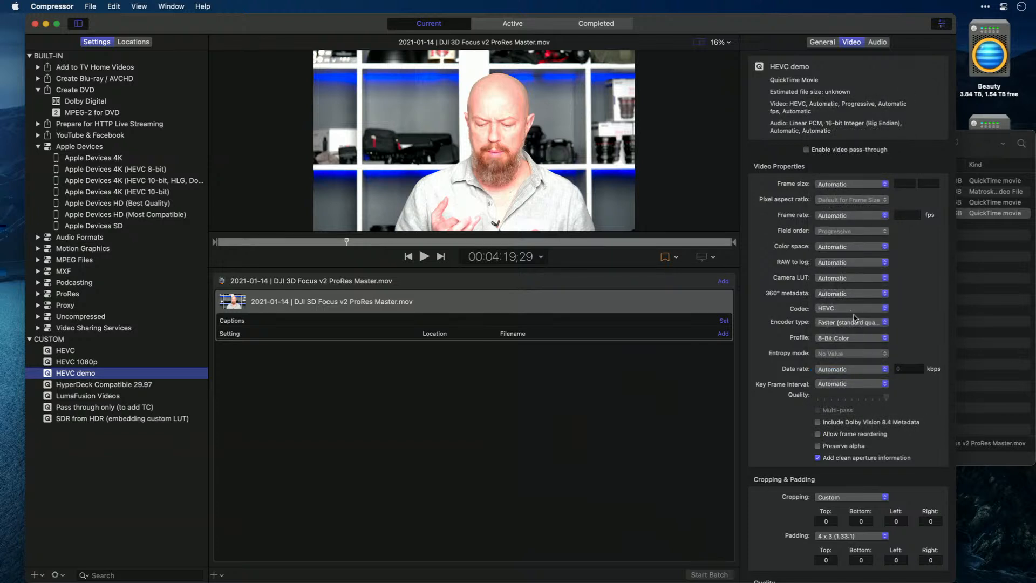
{"action": "left_click", "coordinate": [847, 325]}
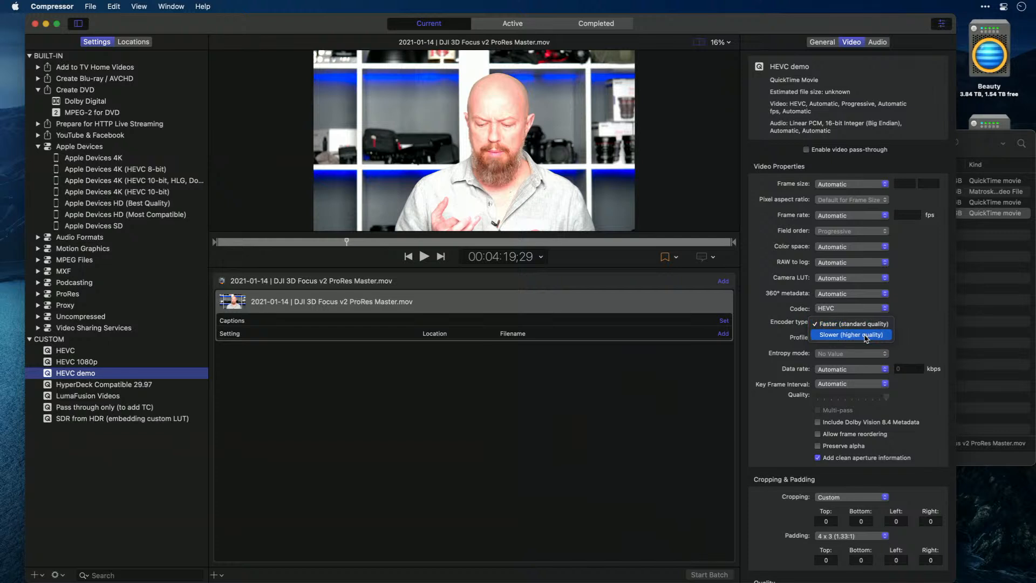
{"action": "left_click", "coordinate": [864, 325]}
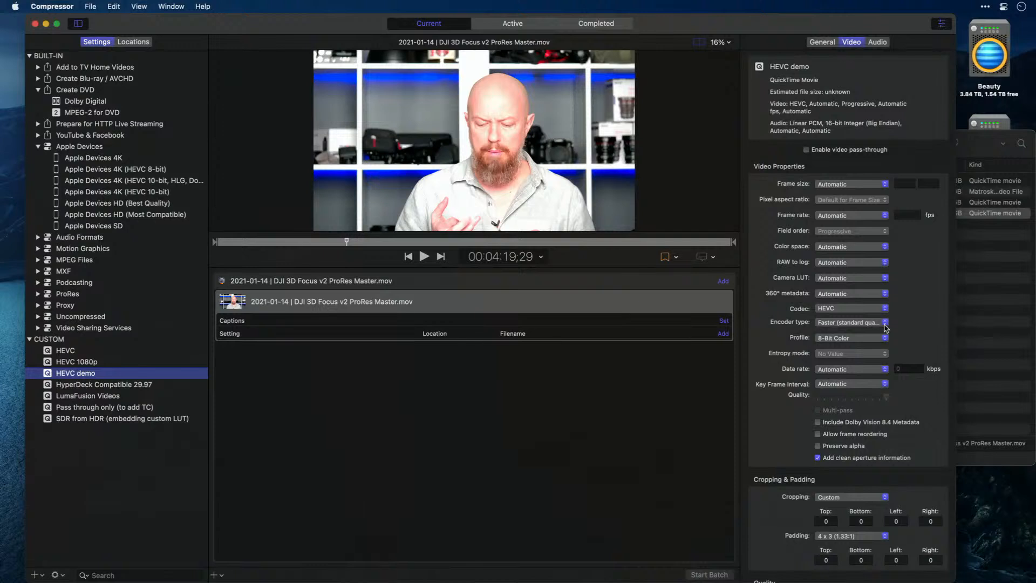
{"action": "left_click", "coordinate": [863, 338]}
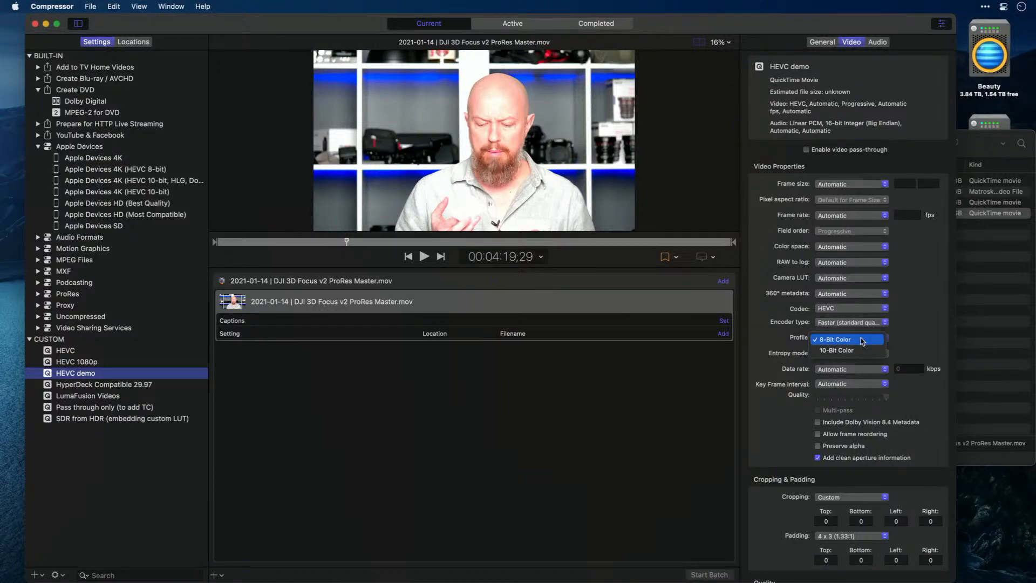
{"action": "left_click", "coordinate": [859, 351]}
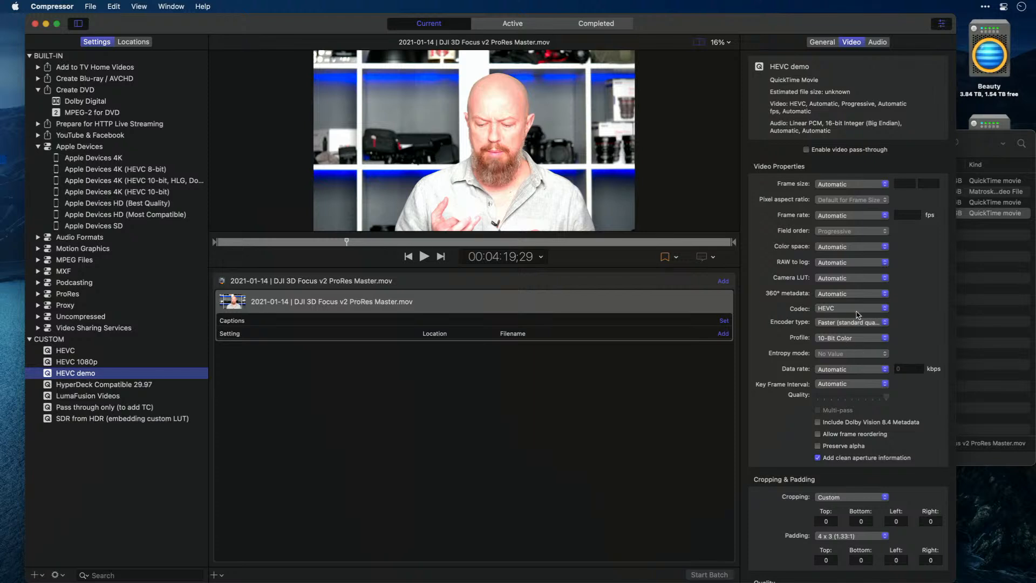
Check the color space, codec, encoder type and profile choices of the HEVC demo setting
{"action": "left_click", "coordinate": [846, 248]}
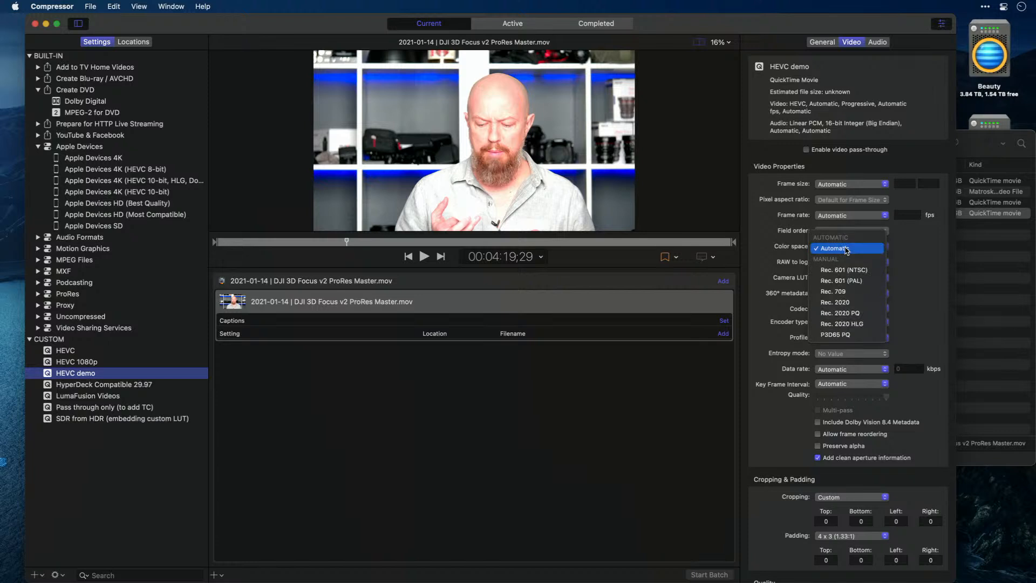
{"action": "left_click", "coordinate": [846, 249]}
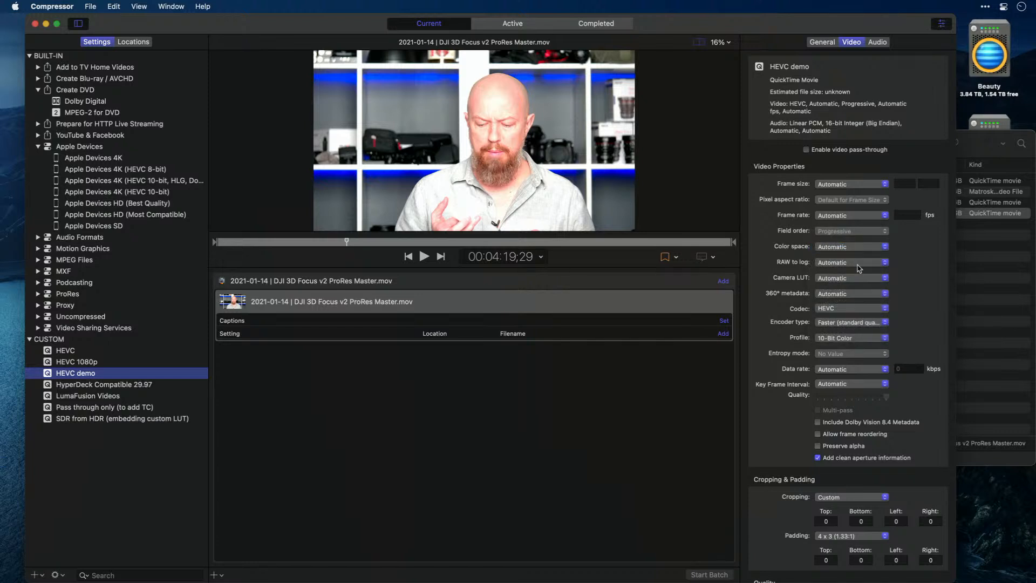
{"action": "left_click", "coordinate": [851, 308]}
{"action": "left_click", "coordinate": [858, 321]}
{"action": "left_click", "coordinate": [859, 323]}
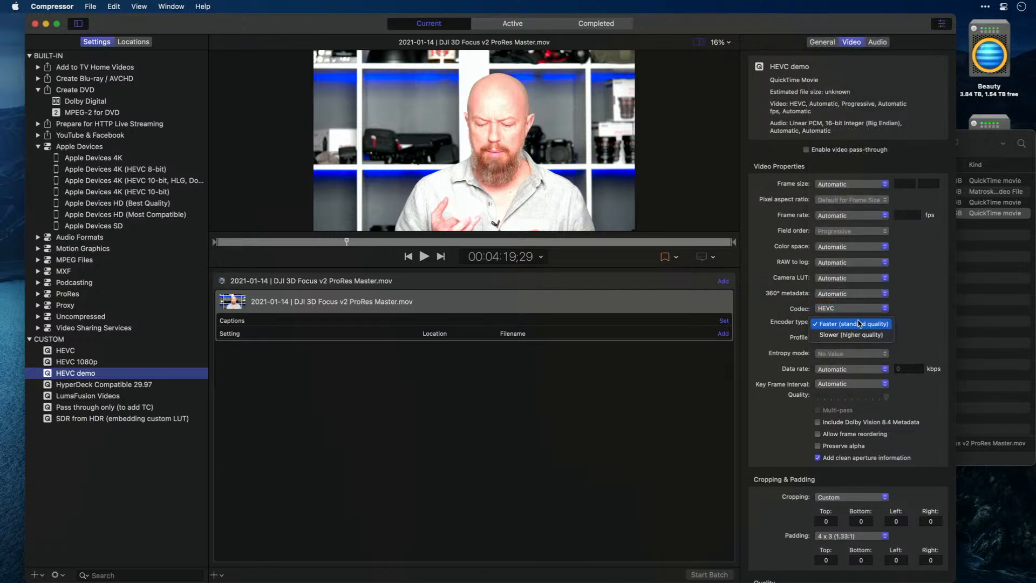
{"action": "left_click", "coordinate": [860, 324]}
{"action": "left_click", "coordinate": [862, 339]}
{"action": "left_click", "coordinate": [862, 339]}
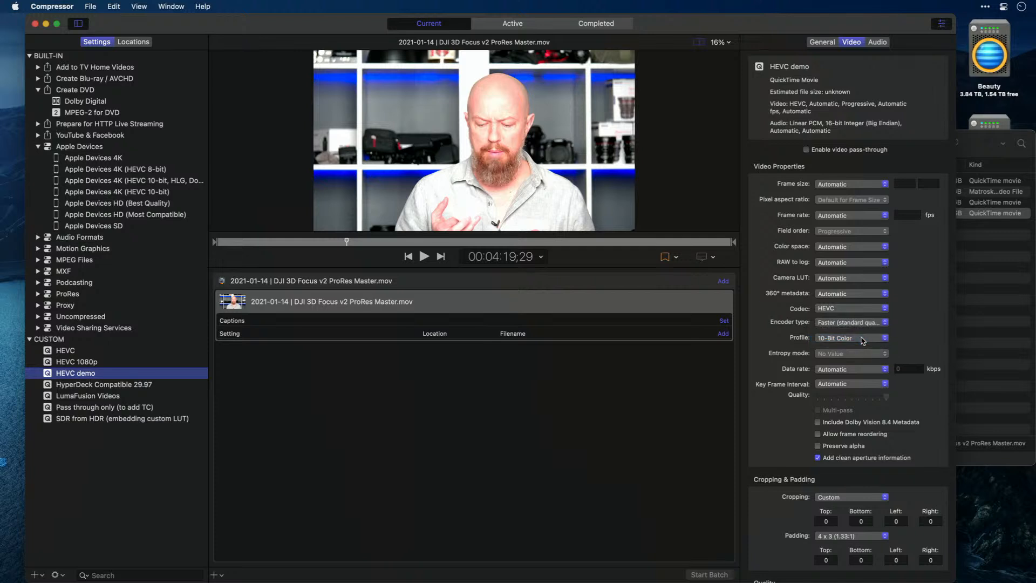
Toggle video pass-through on and off for HEVC demo, and enable audio pass-through
{"action": "left_click", "coordinate": [830, 150]}
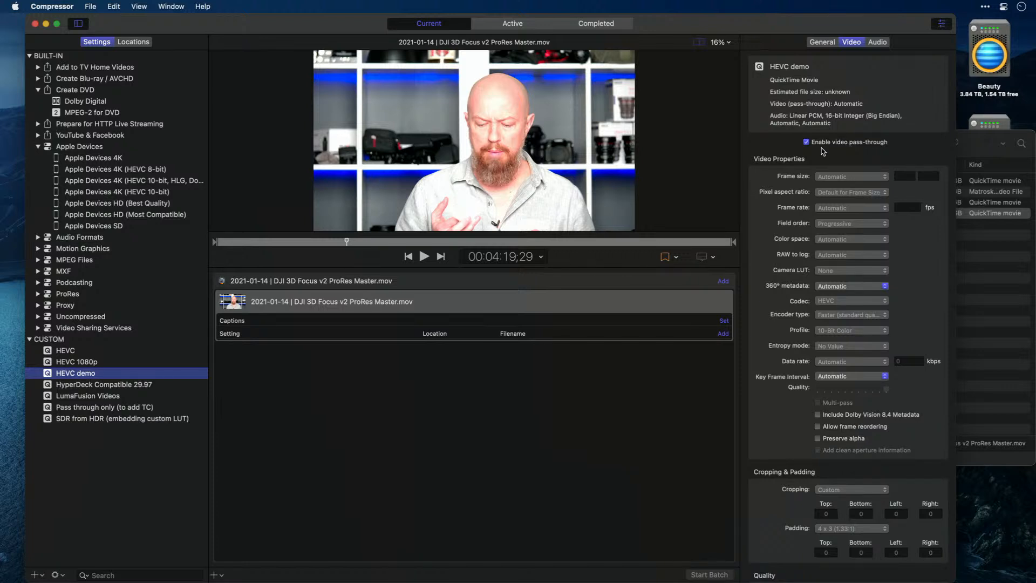
{"action": "left_click", "coordinate": [837, 143]}
{"action": "left_click", "coordinate": [876, 42]}
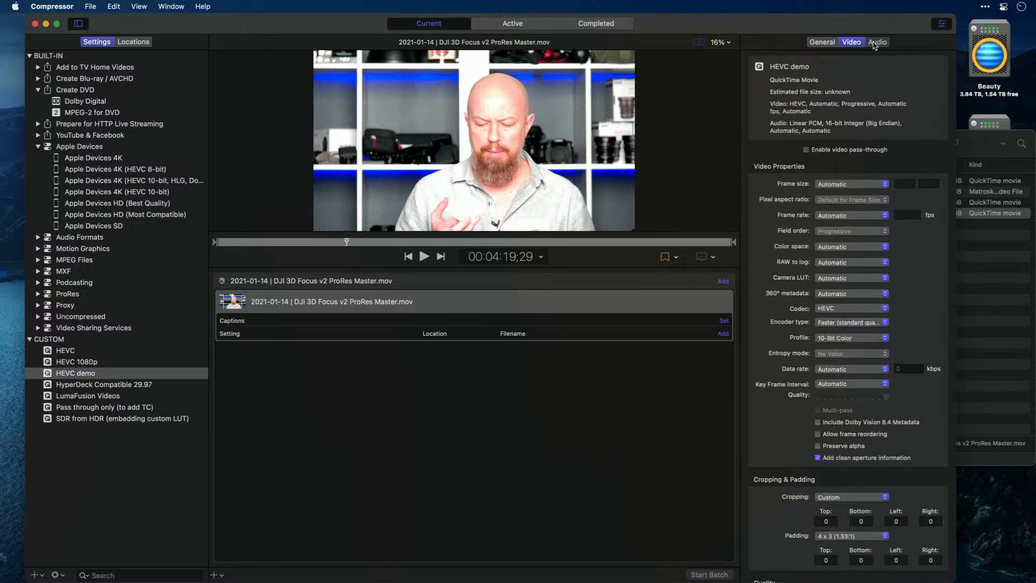
{"action": "left_click", "coordinate": [827, 150]}
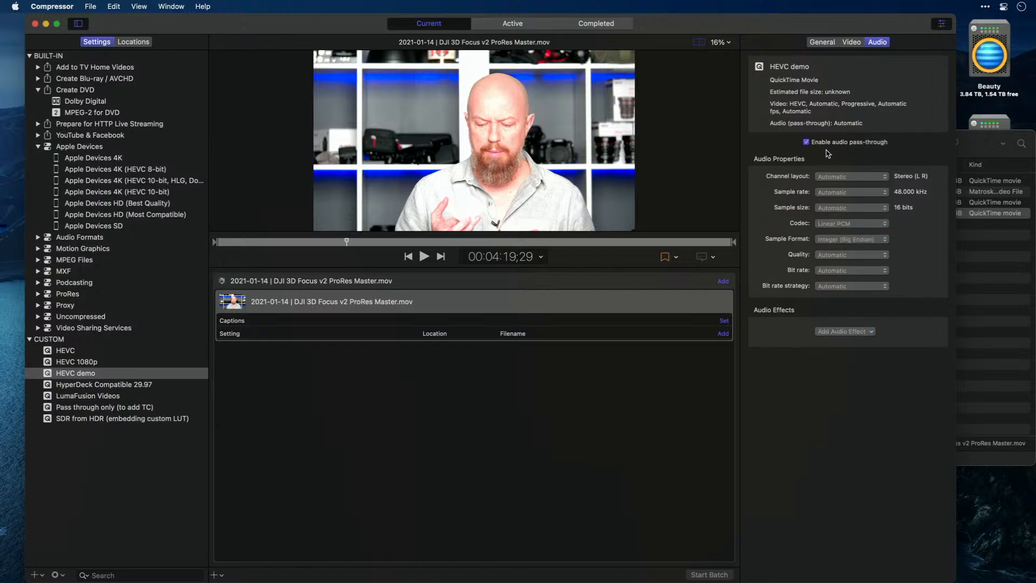
Recheck the video and audio properties of HEVC demo, and apply the setting to the DJI 3D Focus v2 ProRes Master movie in the batch
{"action": "left_click", "coordinate": [852, 42]}
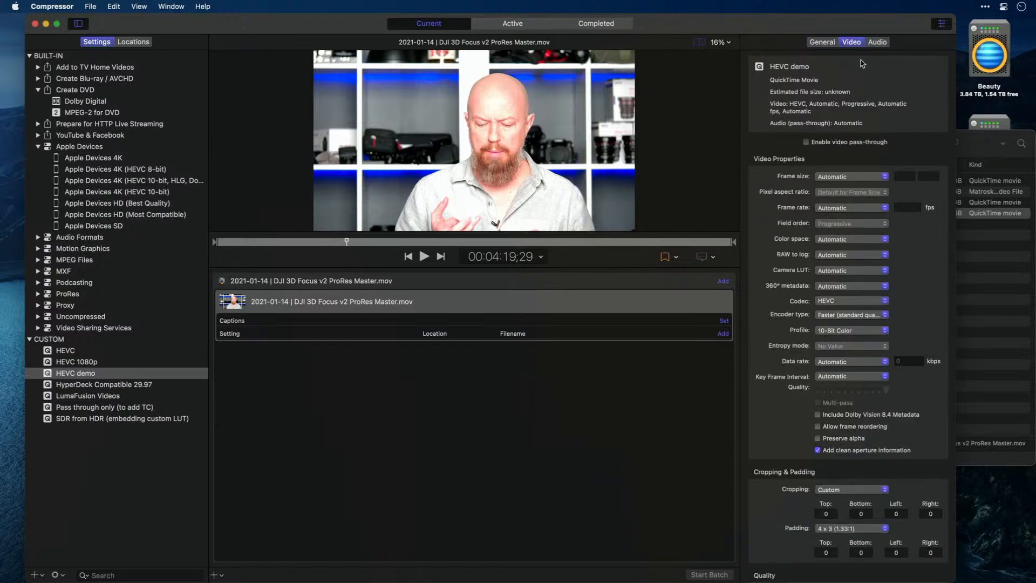
{"action": "left_click", "coordinate": [877, 45]}
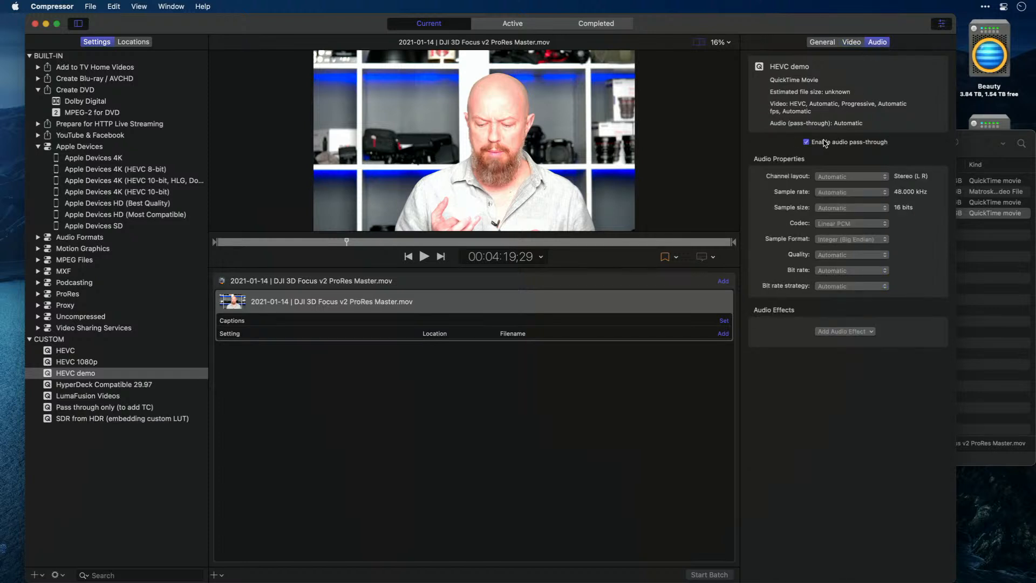
{"action": "left_click", "coordinate": [851, 44]}
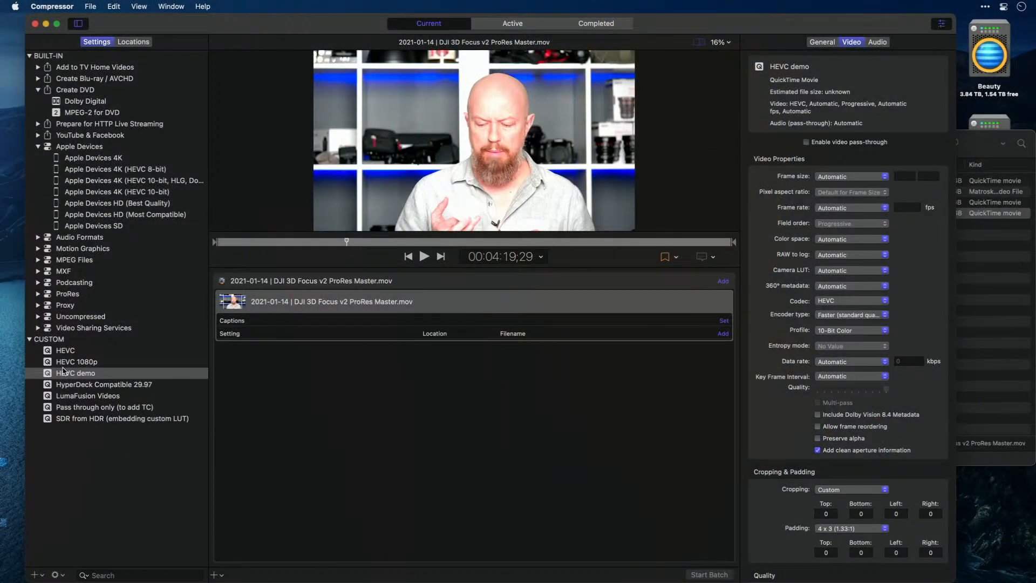
{"action": "left_click_drag", "start_coordinate": [49, 374], "coordinate": [461, 348]}
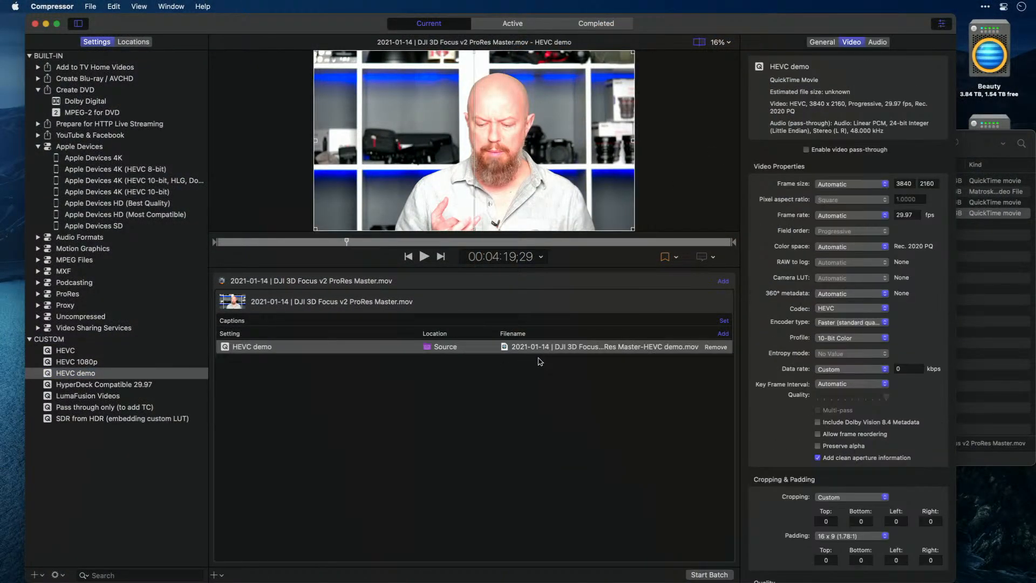
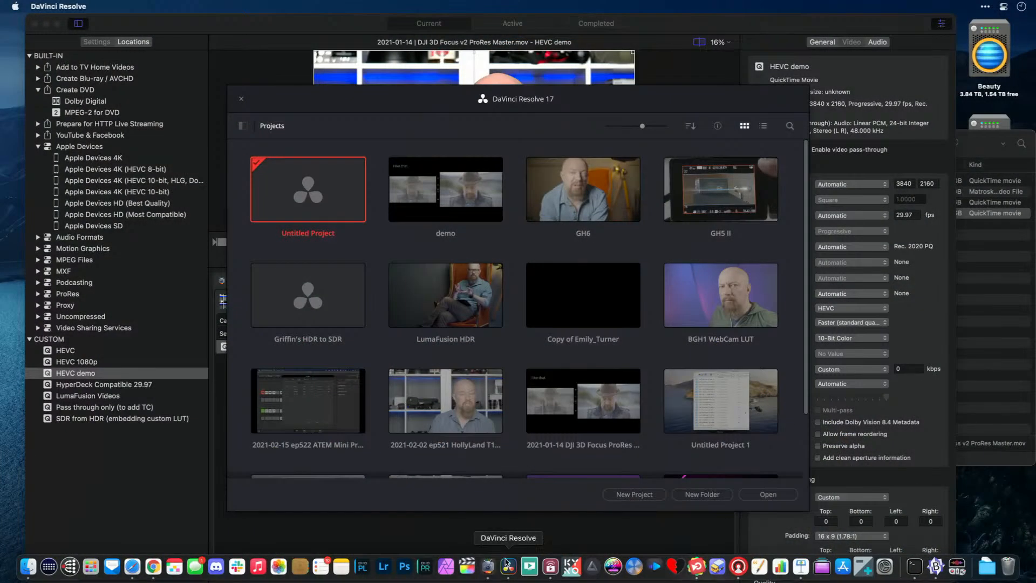
Switch to DaVinci Resolve and create a new project named demo two
{"action": "left_click_drag", "start_coordinate": [452, 102], "coordinate": [432, 93]}
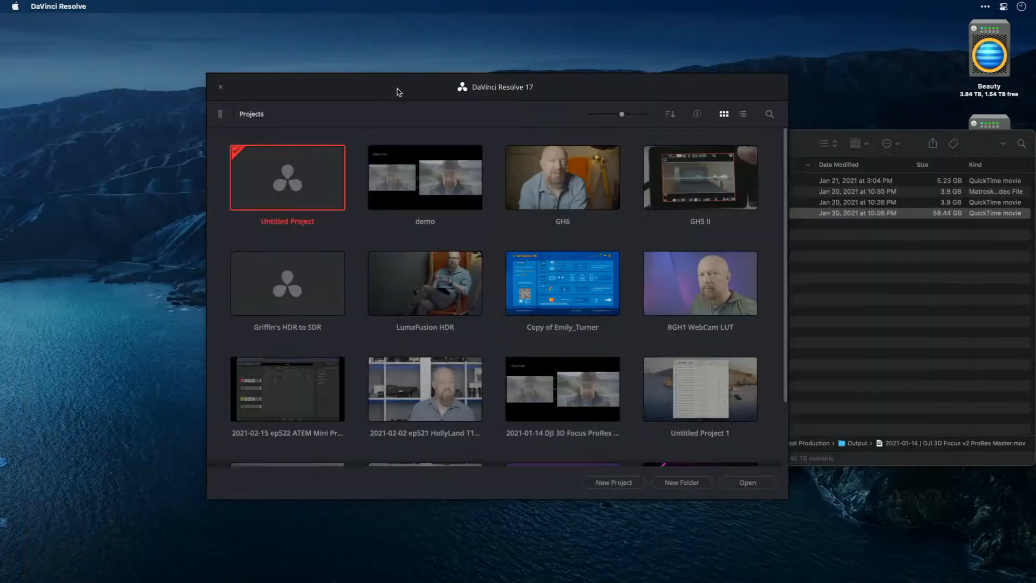
{"action": "left_click_drag", "start_coordinate": [432, 83], "coordinate": [430, 82]}
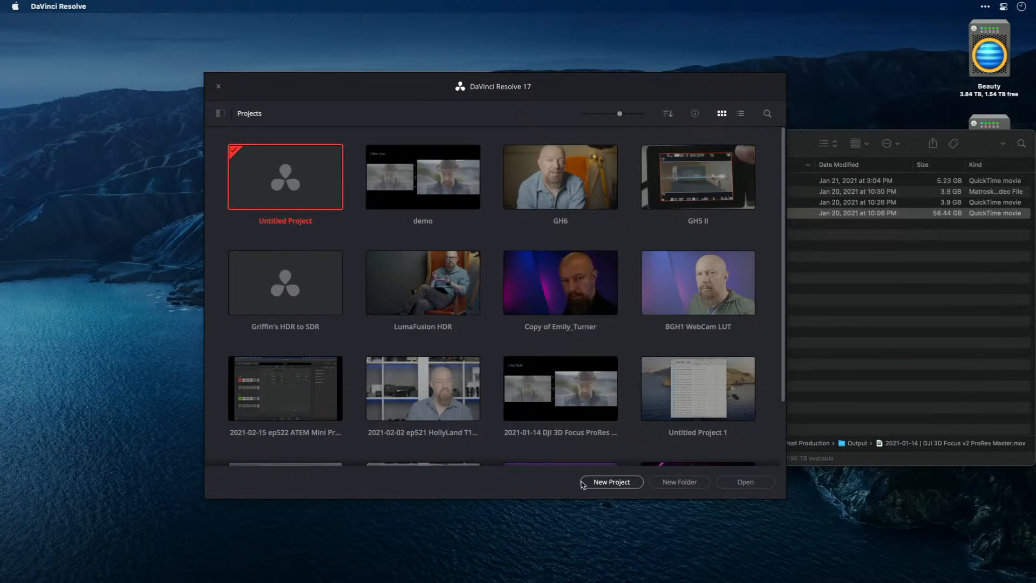
{"action": "left_click", "coordinate": [612, 482]}
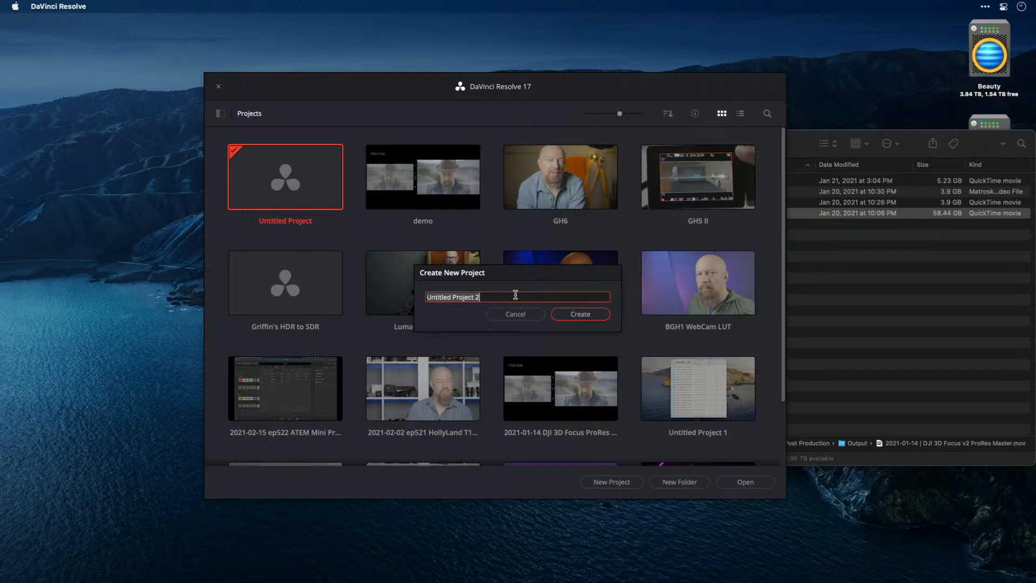
{"action": "type", "text": "demo two"}
{"action": "key", "text": "Return"}
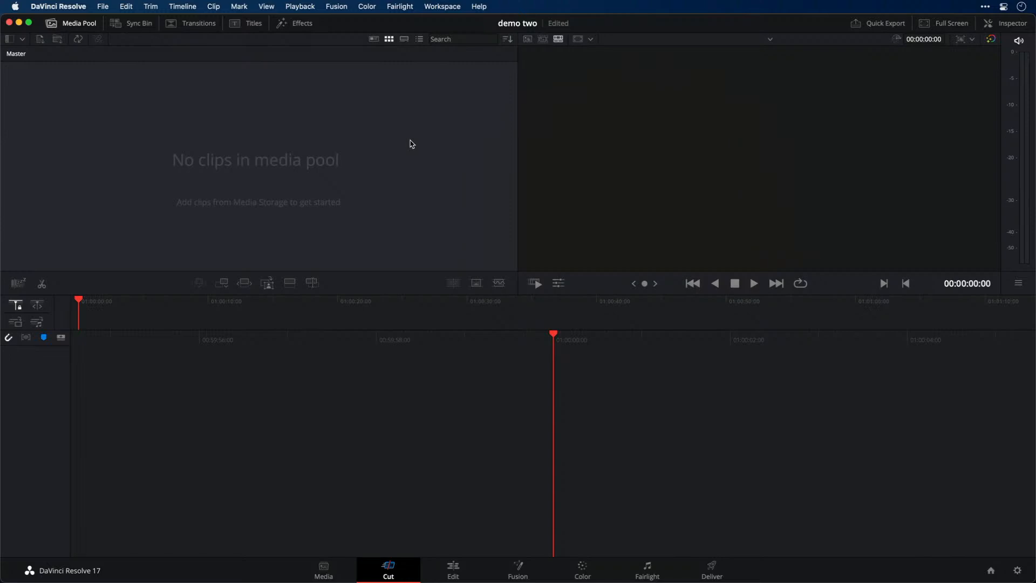
Set the project's video monitoring format to UHD 2160p 29.97, check the color management settings, and save
{"action": "key", "text": "super+Tab"}
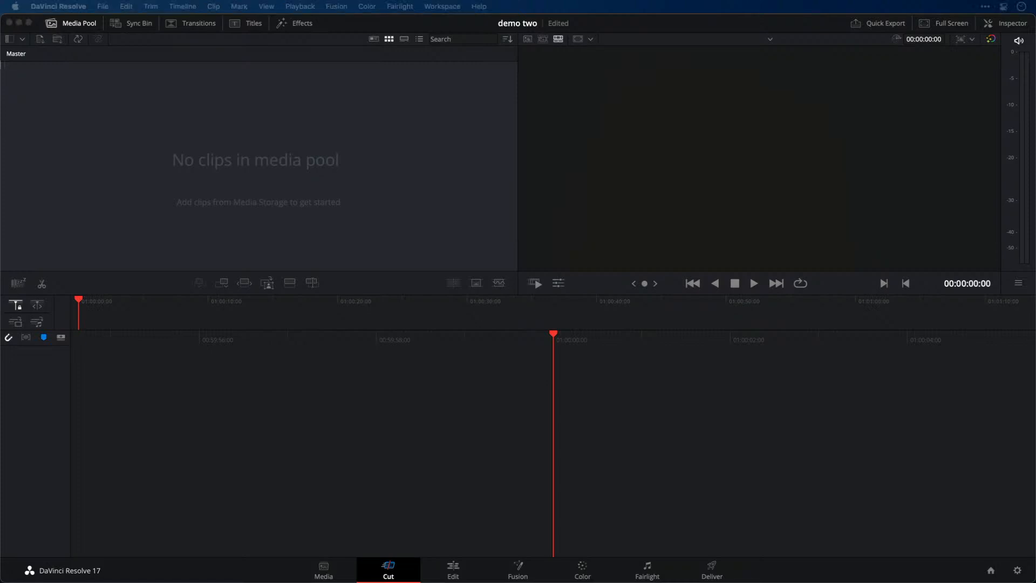
{"action": "left_click", "coordinate": [1018, 571]}
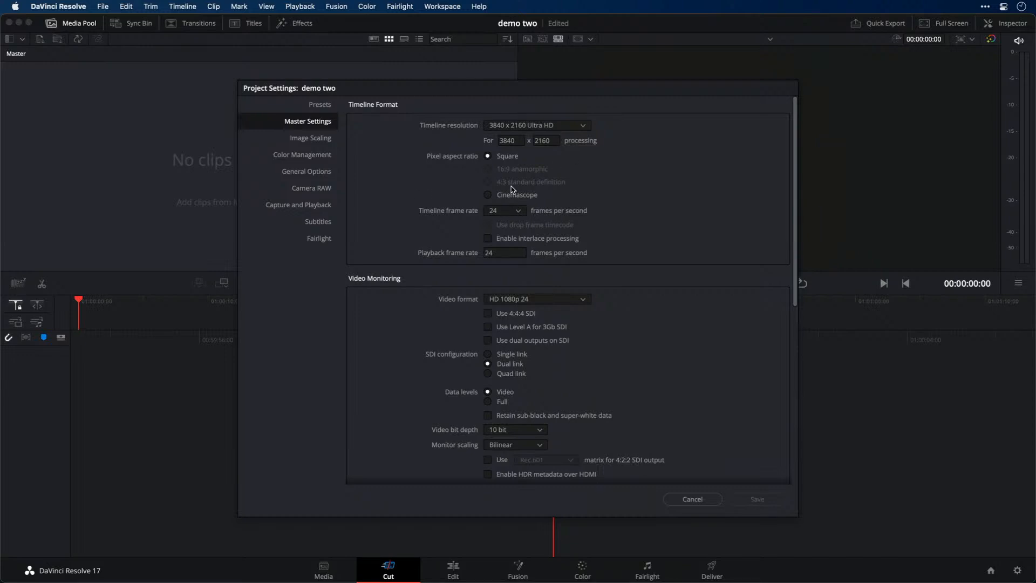
{"action": "left_click", "coordinate": [542, 302]}
{"action": "scroll", "coordinate": [556, 364], "scroll_direction": "down", "scroll_amount": 3}
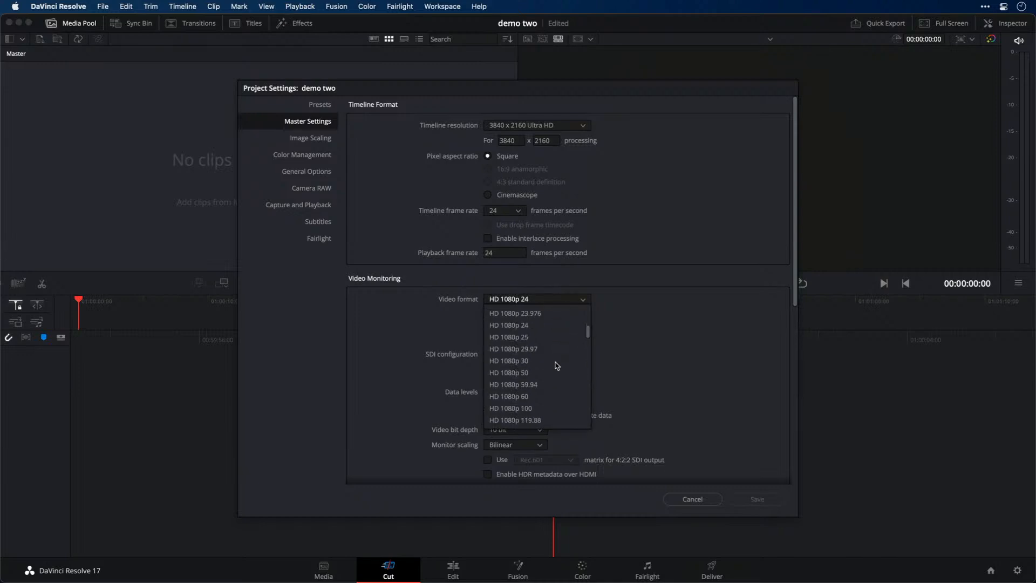
{"action": "scroll", "coordinate": [555, 365], "scroll_direction": "down", "scroll_amount": 6}
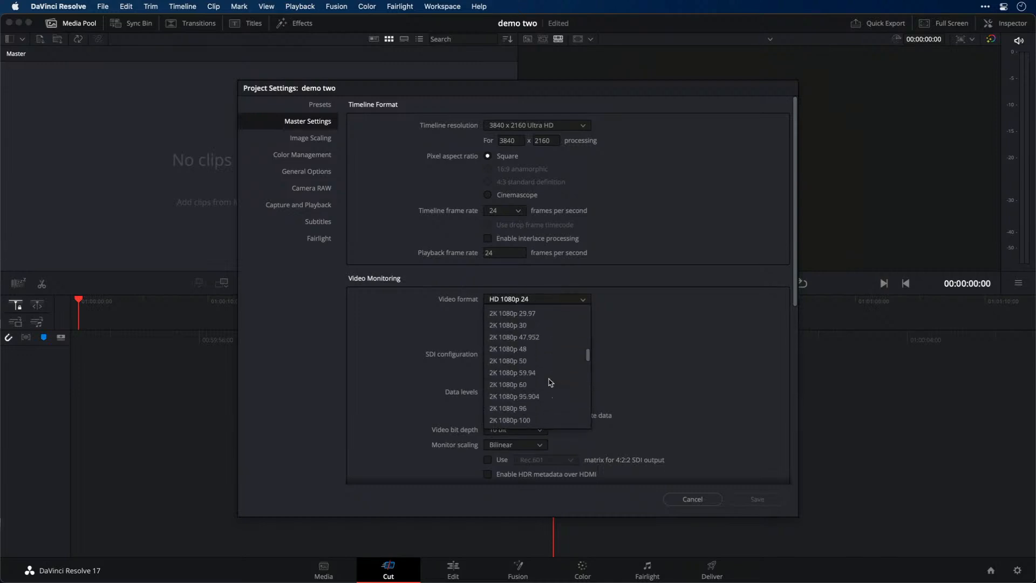
{"action": "scroll", "coordinate": [550, 381], "scroll_direction": "down", "scroll_amount": 2}
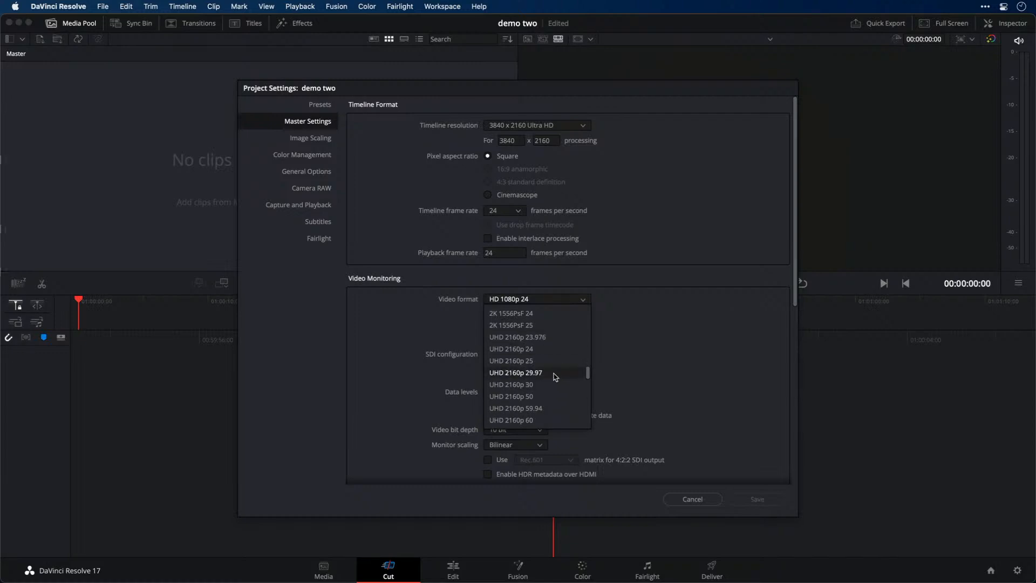
{"action": "left_click", "coordinate": [557, 376]}
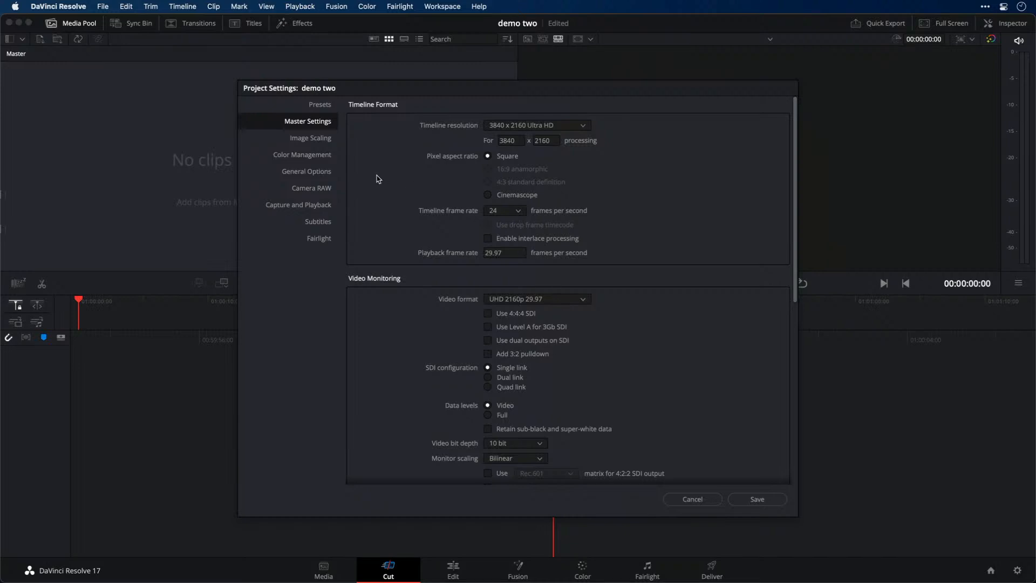
{"action": "left_click", "coordinate": [317, 157]}
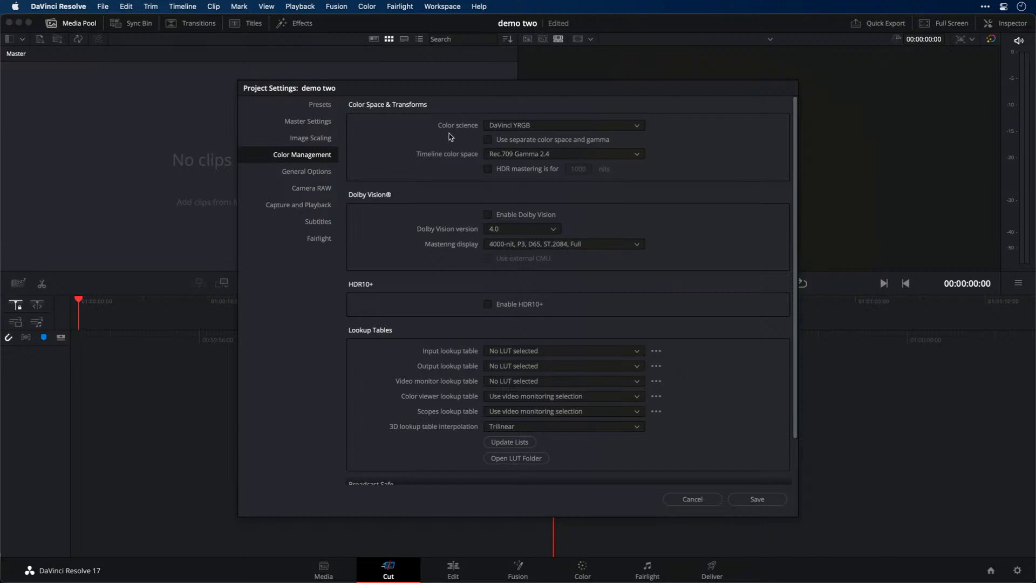
{"action": "left_click", "coordinate": [755, 497]}
Check the playback and capture devices in the Video and Audio I/O preferences, leaving without saving
{"action": "left_click", "coordinate": [79, 7]}
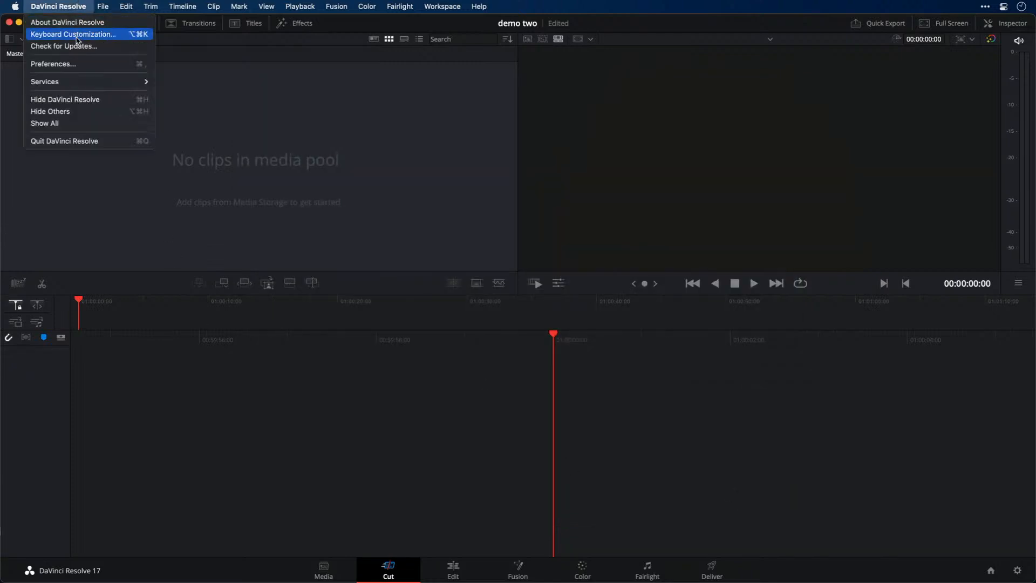
{"action": "left_click", "coordinate": [76, 63]}
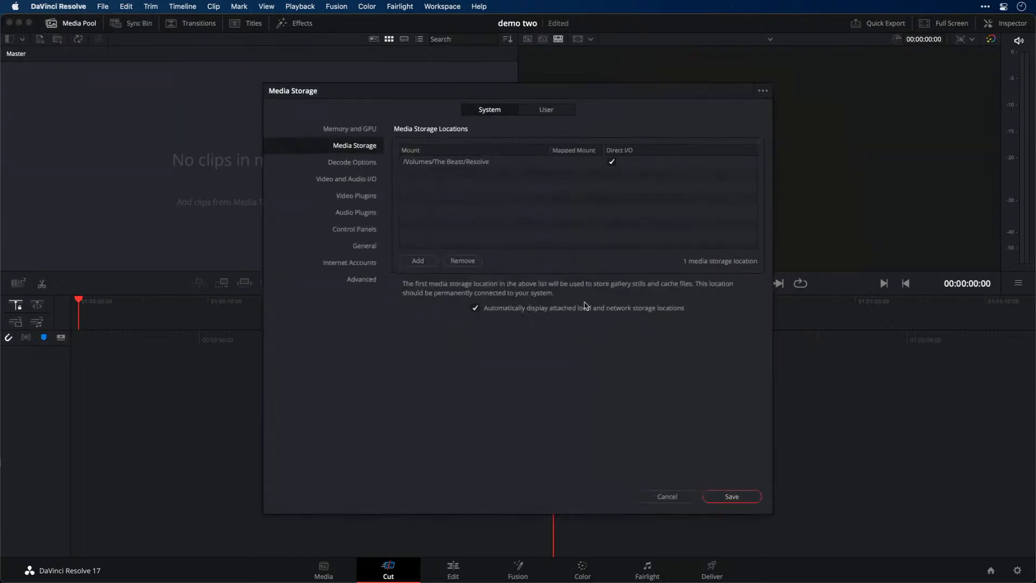
{"action": "left_click", "coordinate": [370, 180]}
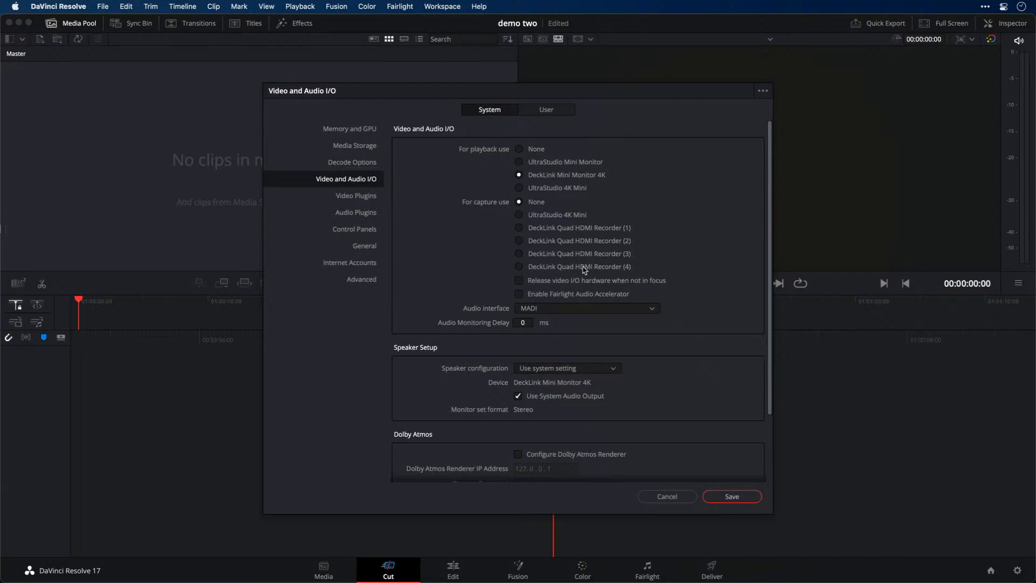
{"action": "left_click", "coordinate": [674, 501]}
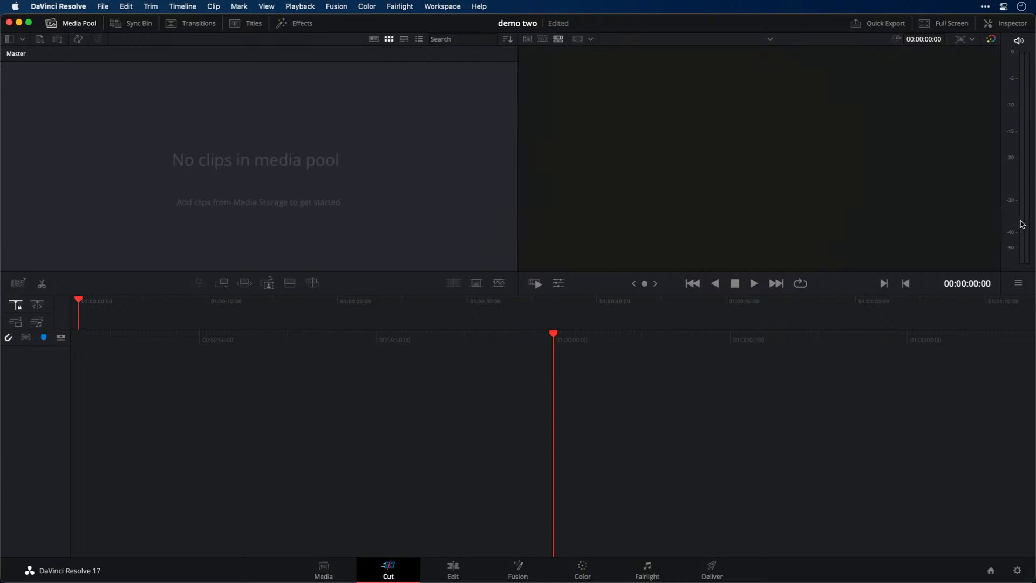
Add the DJI 3D Focus v2 ProRes Master movie from the Output folder to the timeline, changing the project frame rate to match
{"action": "key", "text": "super+Tab"}
{"action": "key", "text": "super+Tab"}
{"action": "key", "text": "super+Tab"}
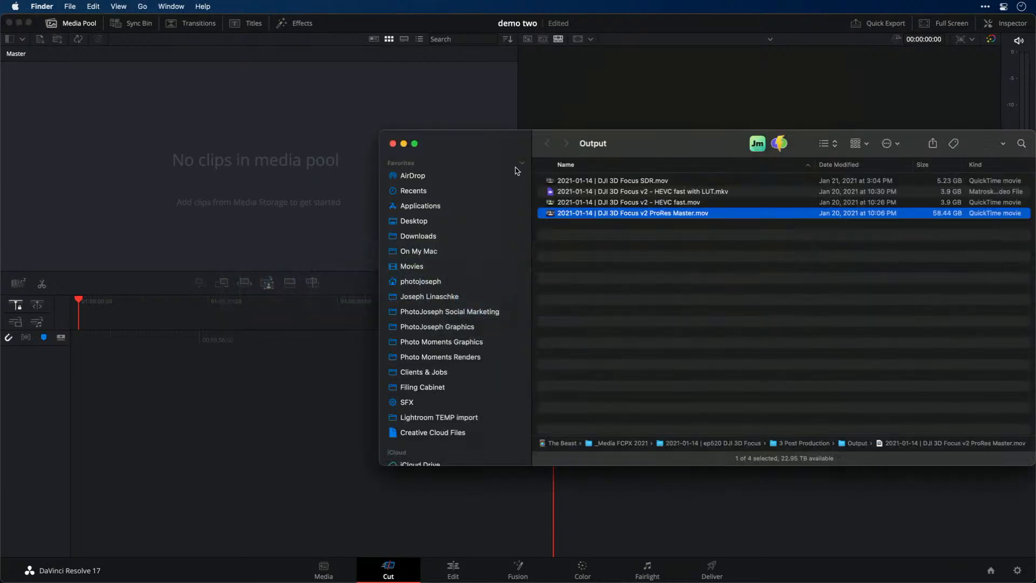
{"action": "left_click_drag", "start_coordinate": [659, 154], "coordinate": [536, 145]}
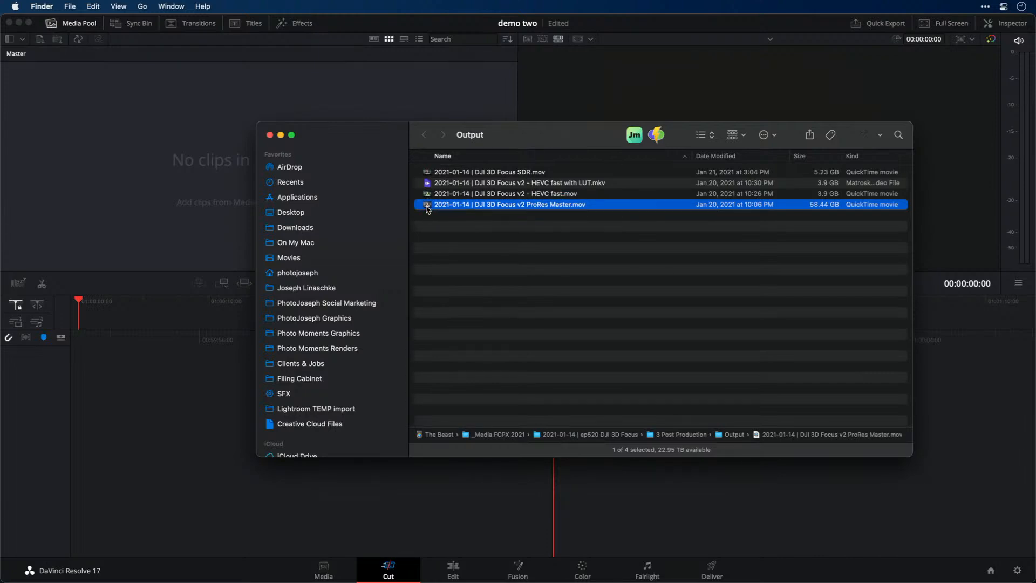
{"action": "left_click_drag", "start_coordinate": [429, 208], "coordinate": [167, 160]}
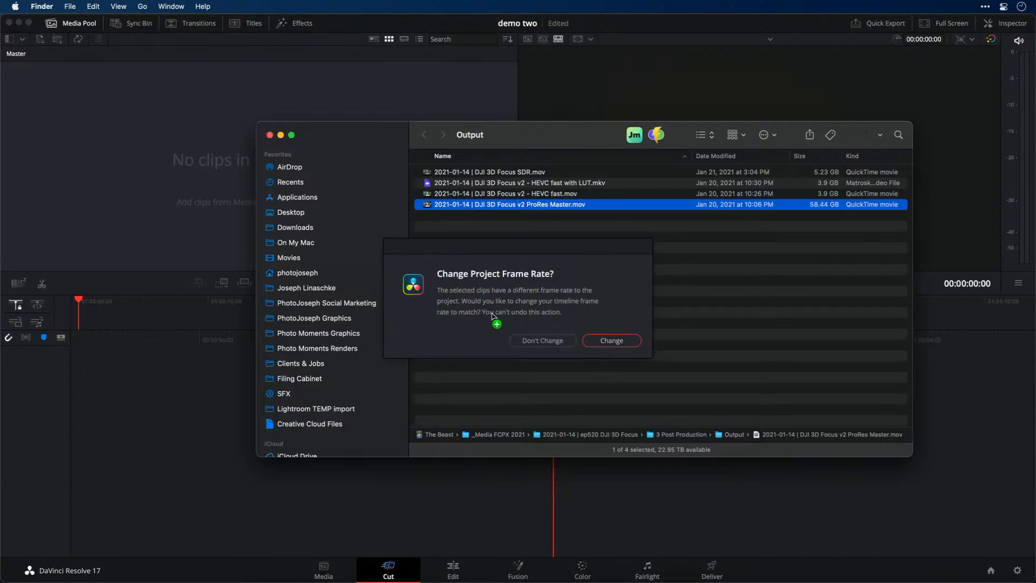
{"action": "left_click", "coordinate": [605, 339]}
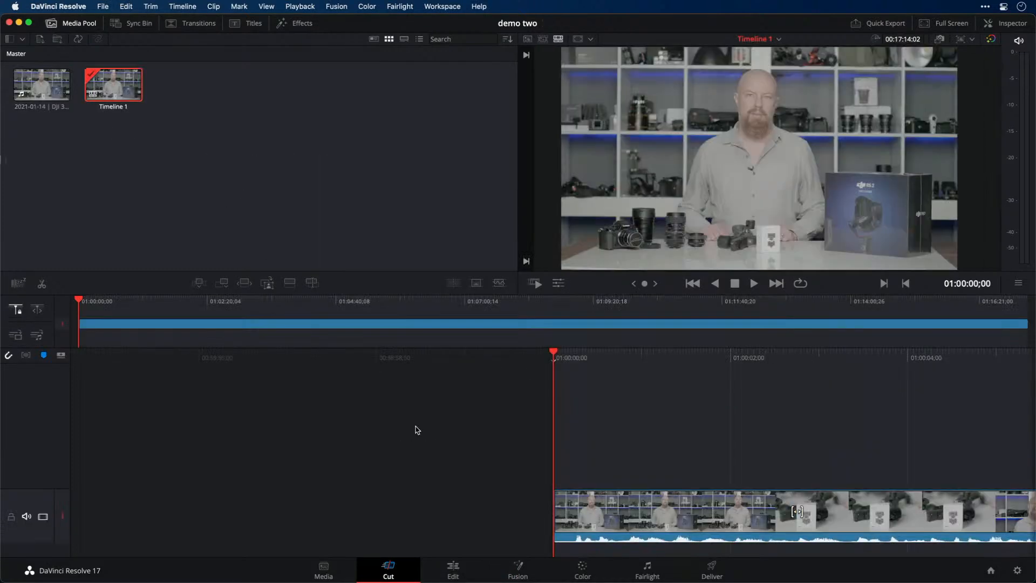
Move the playhead to 01:00:08;16 on the presenter close-up, and open the Color page with a slightly larger viewer
{"action": "scroll", "coordinate": [521, 450], "scroll_direction": "right", "scroll_amount": 12}
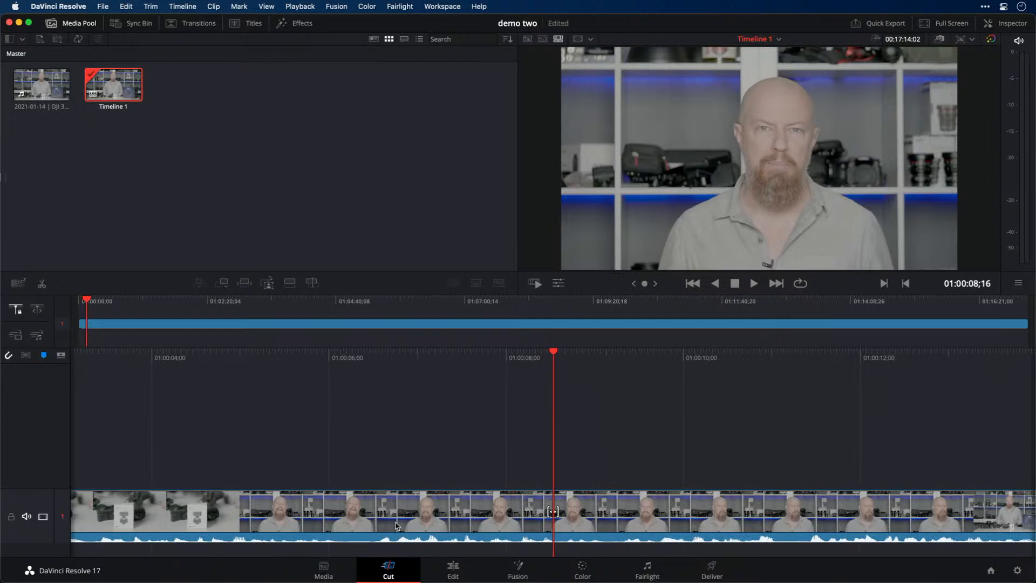
{"action": "left_click", "coordinate": [582, 568]}
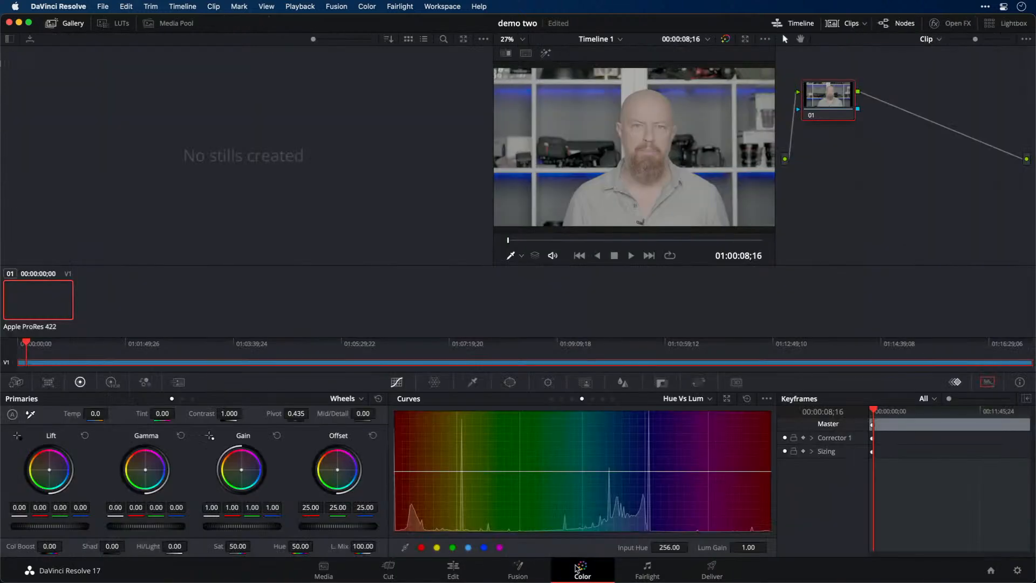
{"action": "left_click_drag", "start_coordinate": [492, 214], "coordinate": [472, 209]}
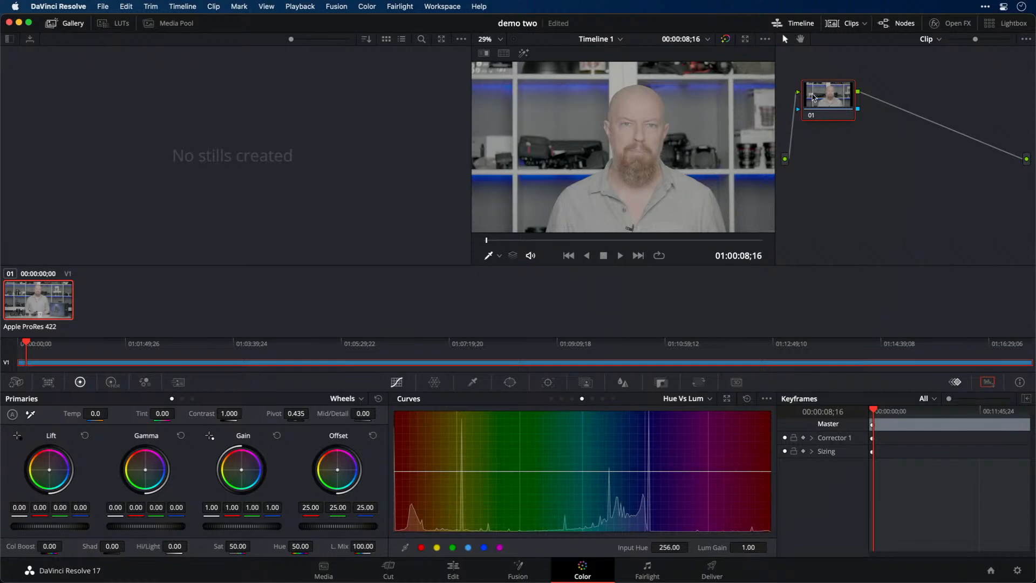
Reposition node 01 slightly and add a serial node after it
{"action": "left_click_drag", "start_coordinate": [822, 97], "coordinate": [824, 99]}
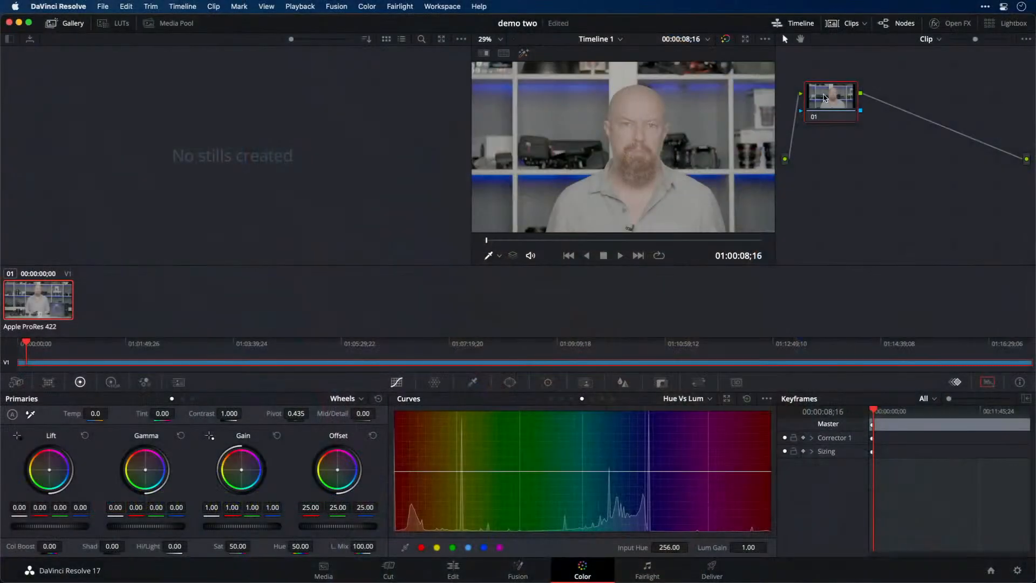
{"action": "left_click_drag", "start_coordinate": [829, 100], "coordinate": [836, 97]}
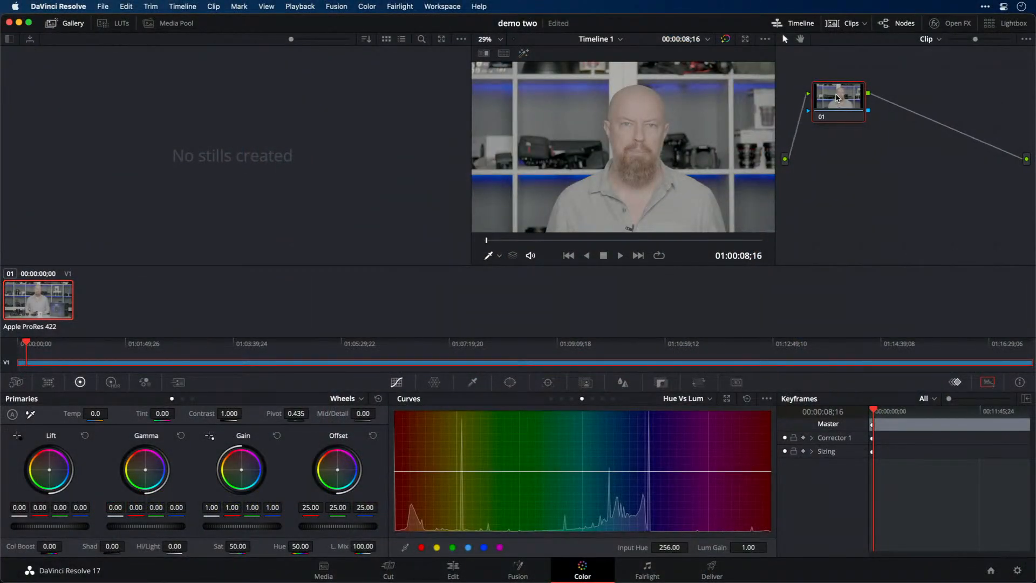
{"action": "right_click", "coordinate": [835, 100]}
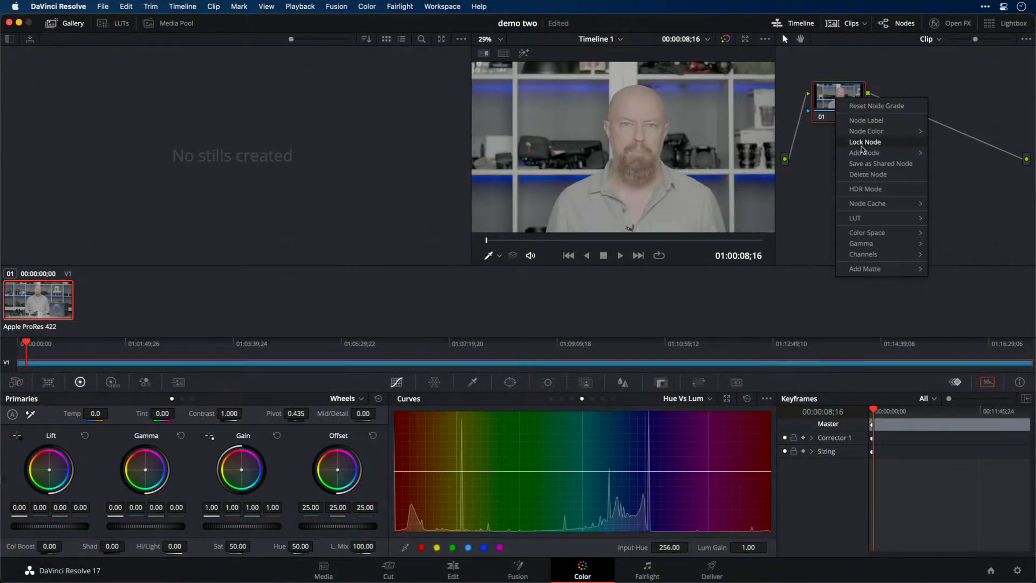
{"action": "mouse_move", "coordinate": [860, 155]}
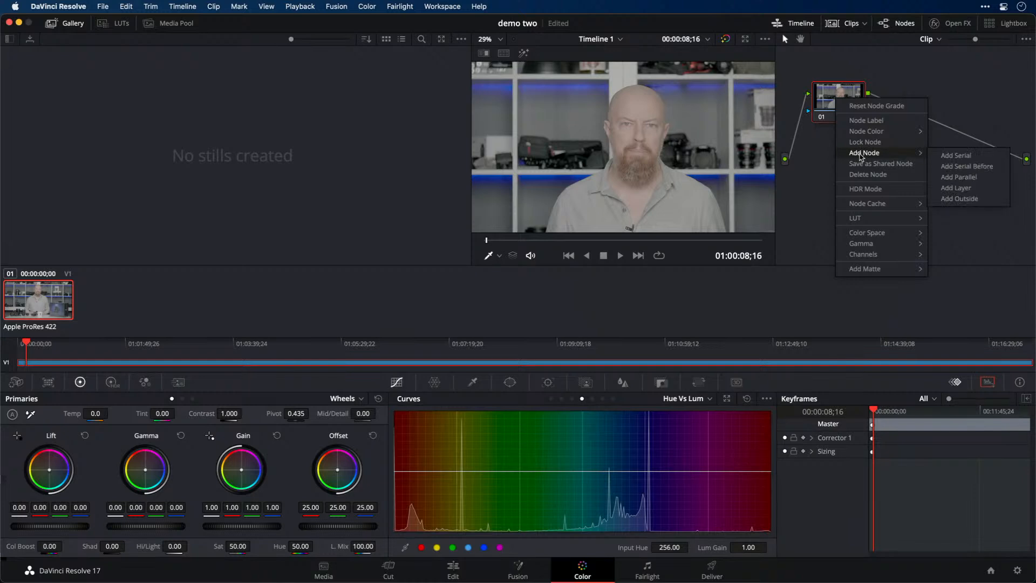
{"action": "left_click", "coordinate": [984, 156]}
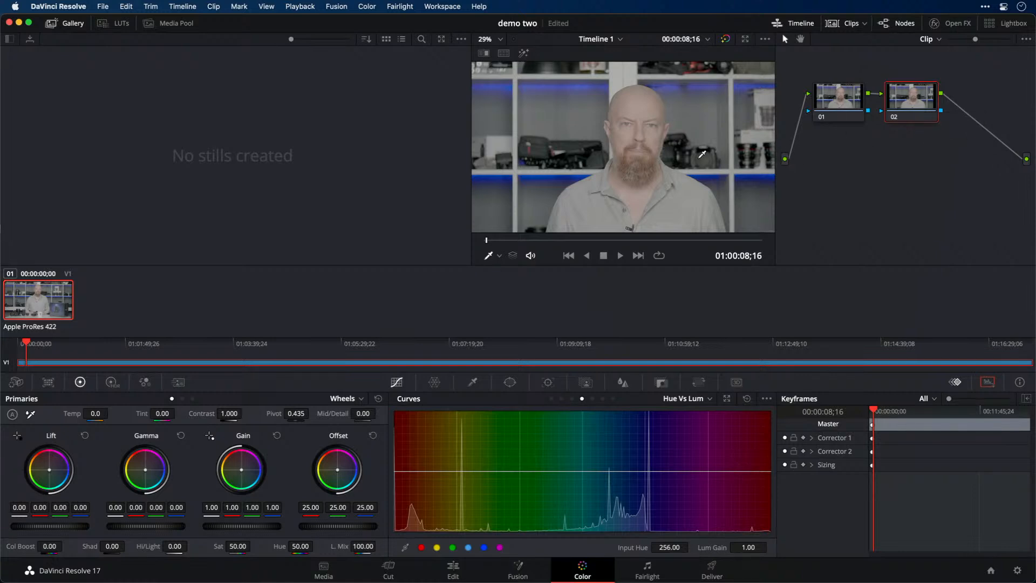
{"action": "left_click", "coordinate": [834, 105]}
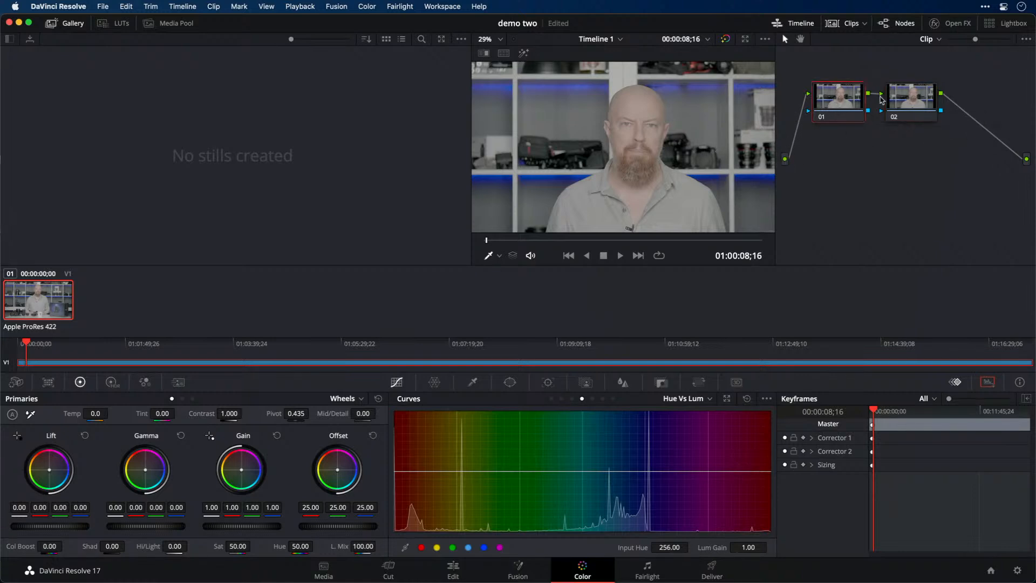
Apply the Color Space Transform effect to node 02
{"action": "left_click", "coordinate": [901, 94]}
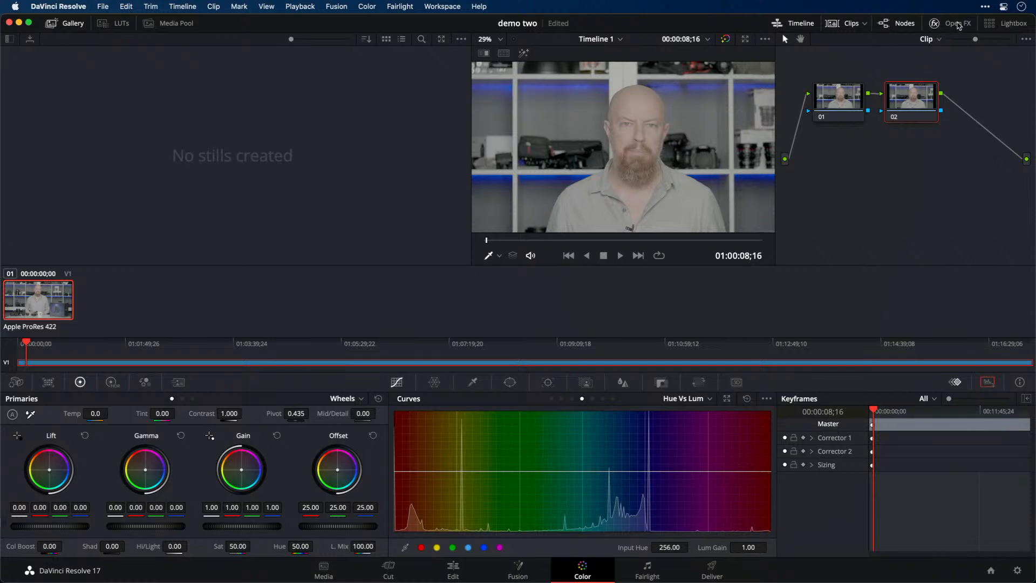
{"action": "left_click", "coordinate": [935, 24]}
{"action": "scroll", "coordinate": [901, 97], "scroll_direction": "down", "scroll_amount": 2}
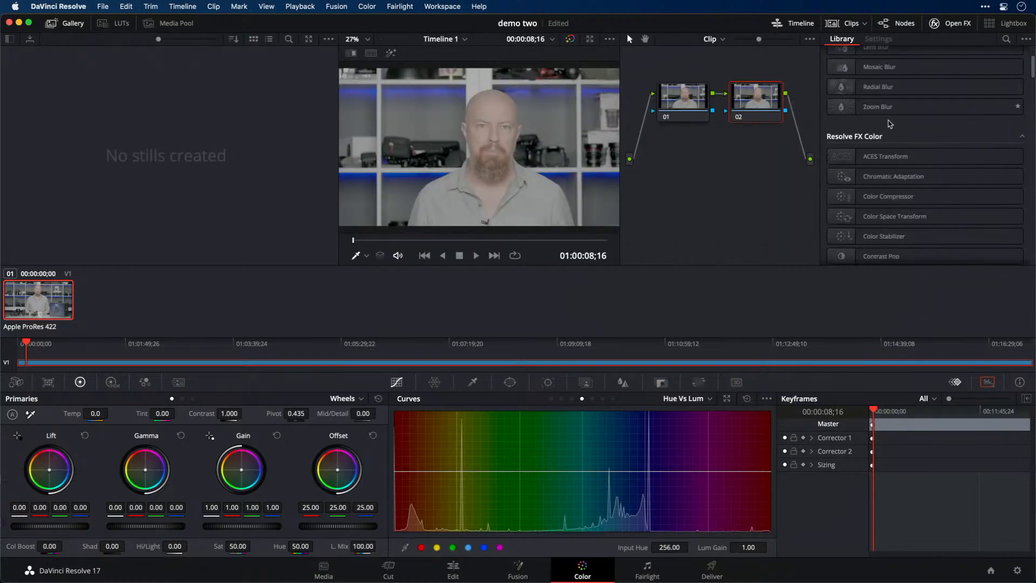
{"action": "scroll", "coordinate": [865, 137], "scroll_direction": "down", "scroll_amount": 3}
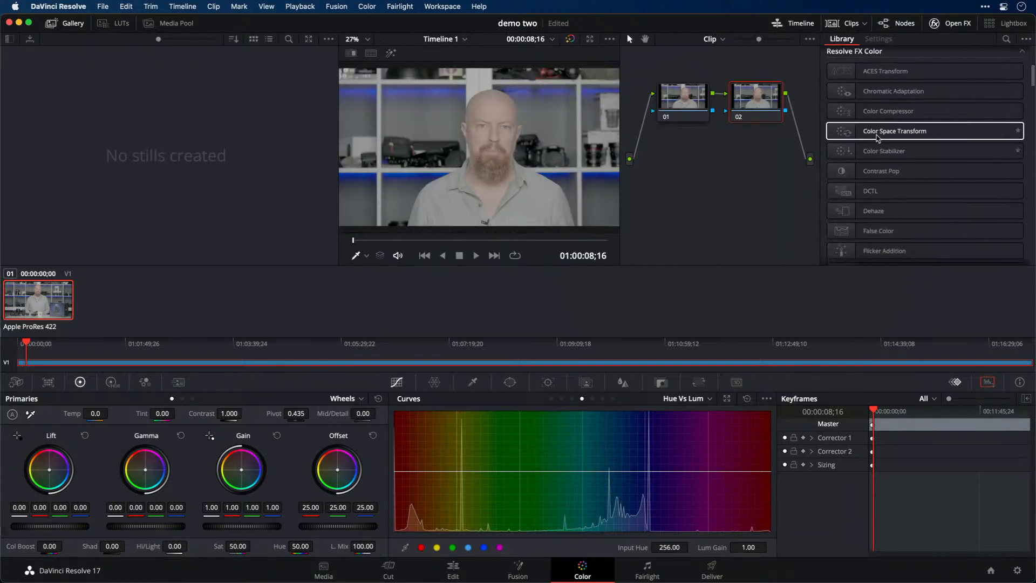
{"action": "left_click_drag", "start_coordinate": [924, 134], "coordinate": [769, 98]}
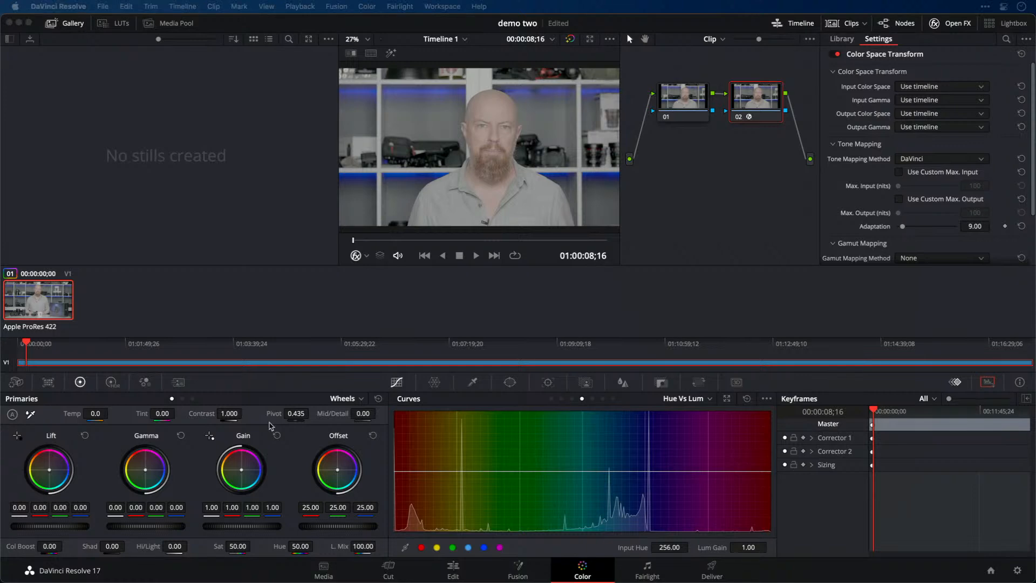
Set the Color Space Transform's input color space to Rec.2020
{"action": "left_click", "coordinate": [932, 86]}
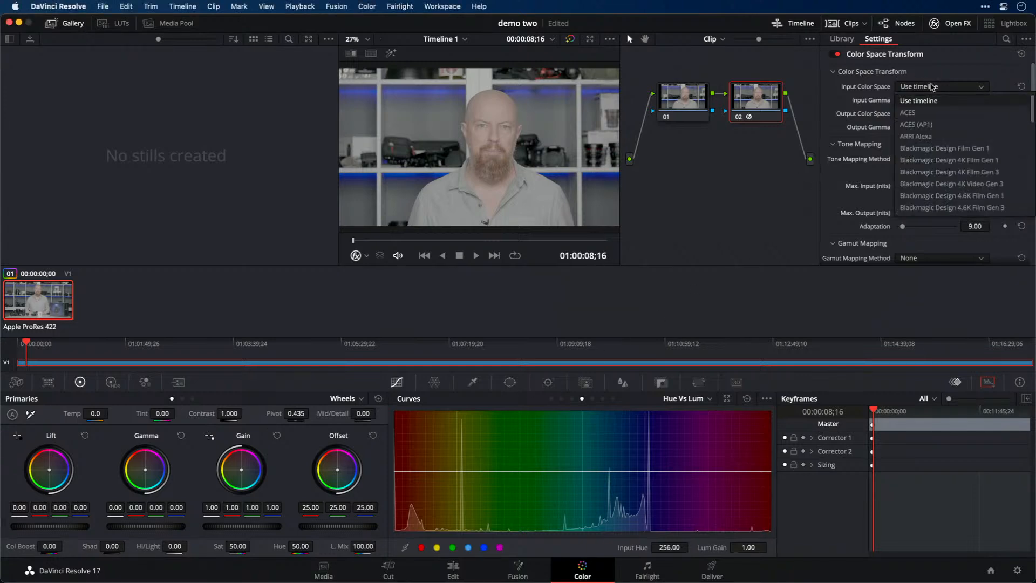
{"action": "scroll", "coordinate": [933, 135], "scroll_direction": "down", "scroll_amount": 10}
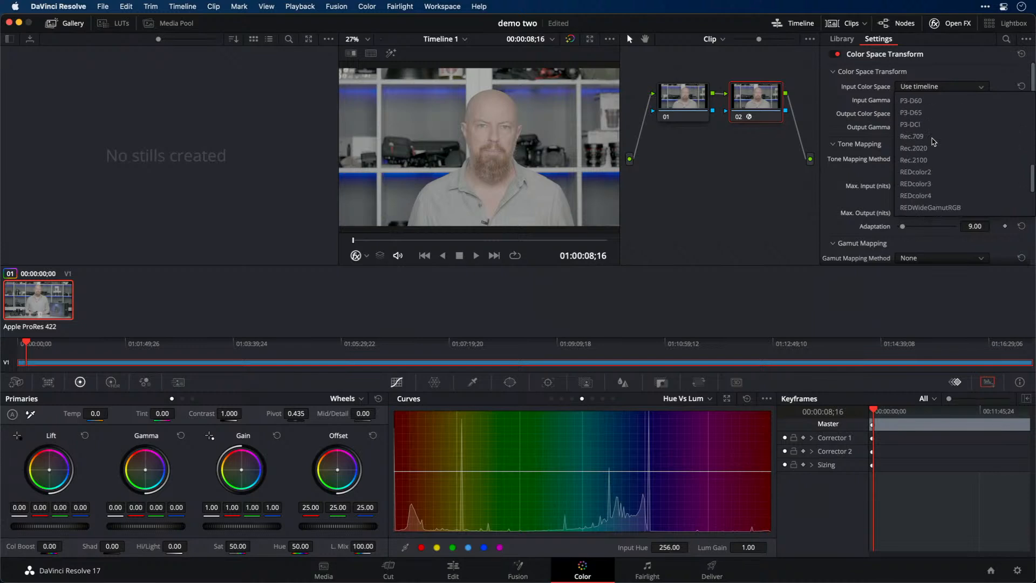
{"action": "left_click", "coordinate": [913, 136]}
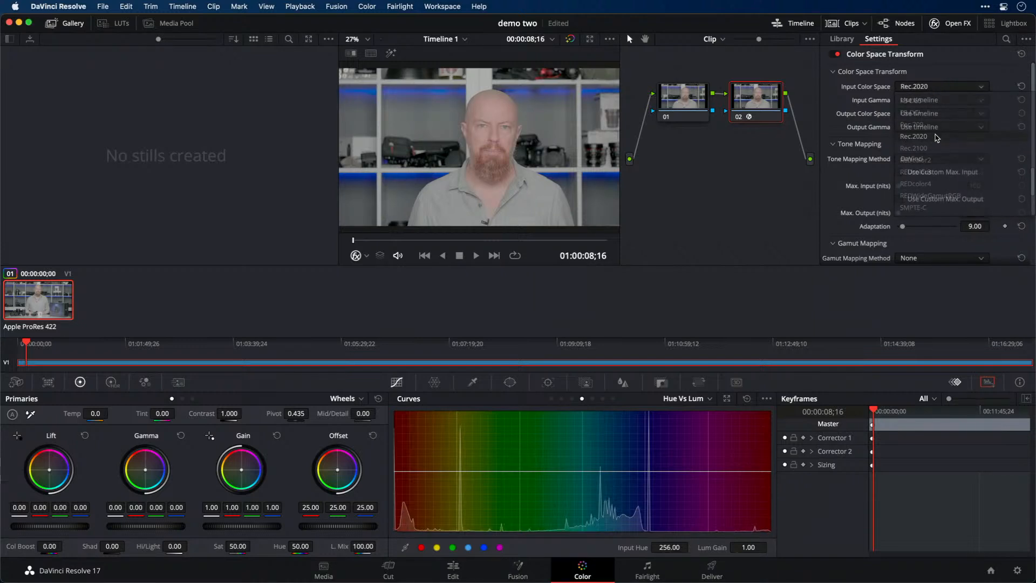
Set the Color Space Transform's input gamma to ST2084 1000 nit
{"action": "left_click", "coordinate": [937, 101]}
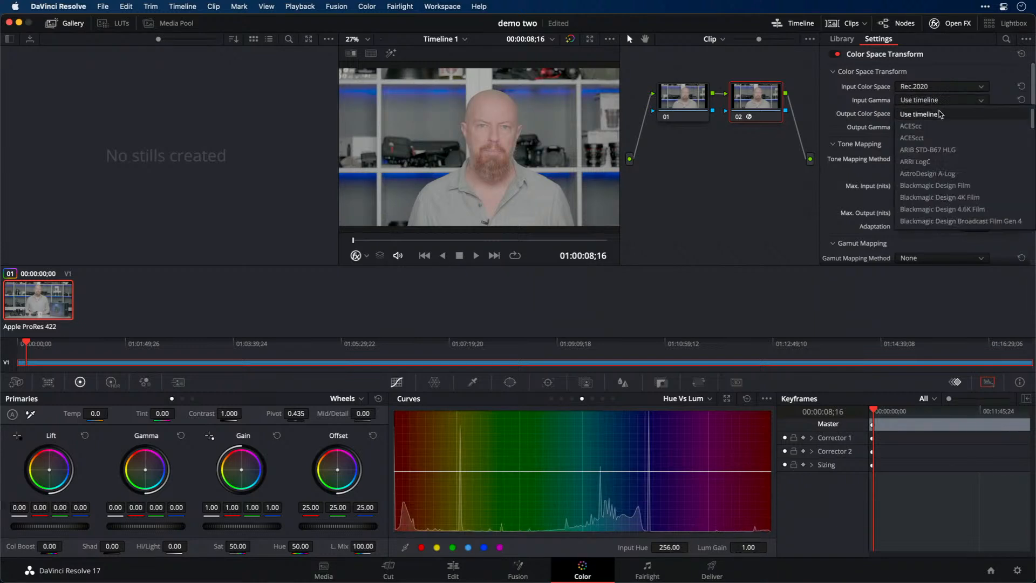
{"action": "scroll", "coordinate": [947, 157], "scroll_direction": "down", "scroll_amount": 8}
{"action": "scroll", "coordinate": [949, 170], "scroll_direction": "down", "scroll_amount": 4}
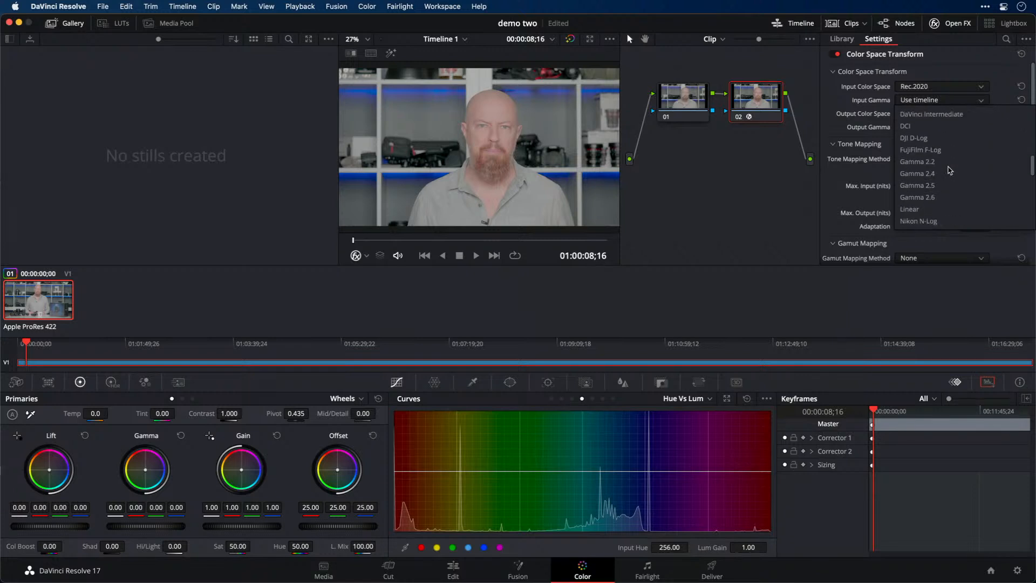
{"action": "scroll", "coordinate": [949, 171], "scroll_direction": "down", "scroll_amount": 6}
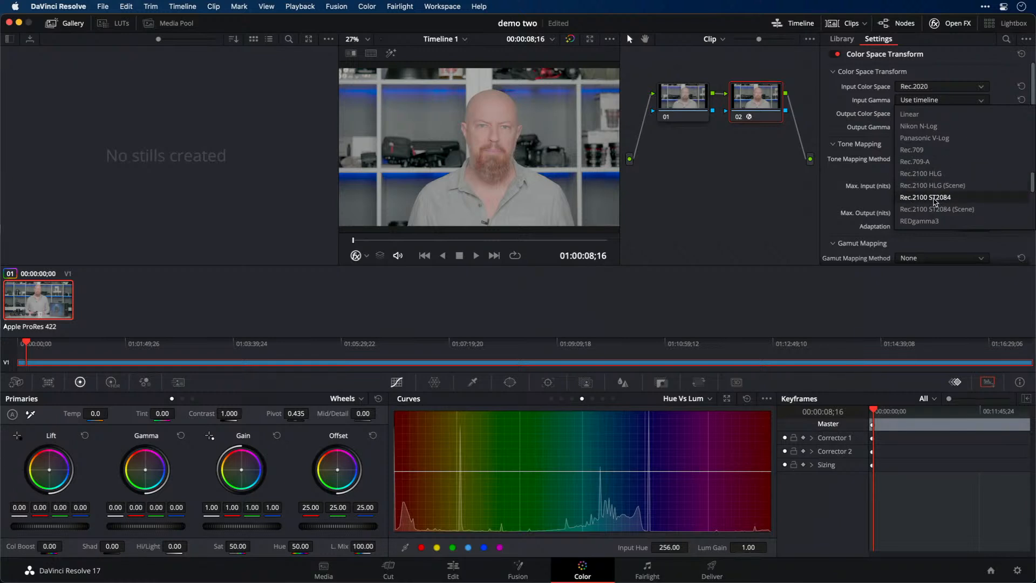
{"action": "scroll", "coordinate": [937, 189], "scroll_direction": "down", "scroll_amount": 4}
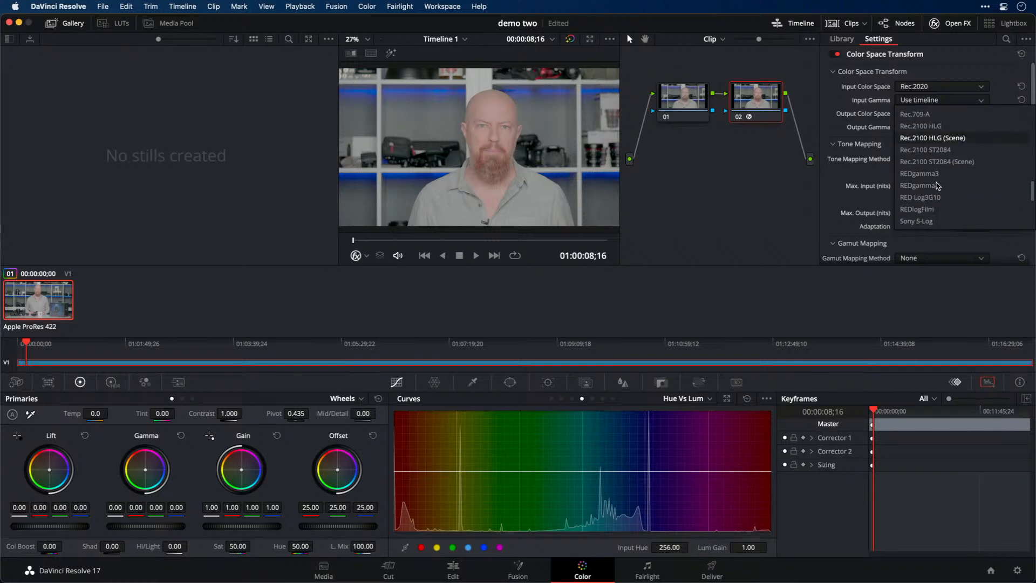
{"action": "scroll", "coordinate": [939, 172], "scroll_direction": "up", "scroll_amount": 1}
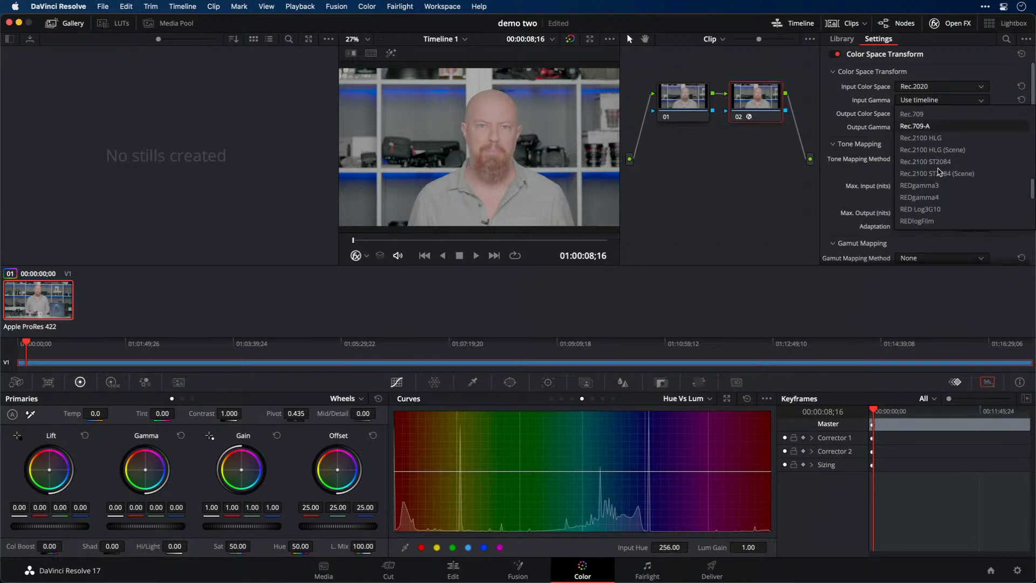
{"action": "scroll", "coordinate": [939, 171], "scroll_direction": "down", "scroll_amount": 1}
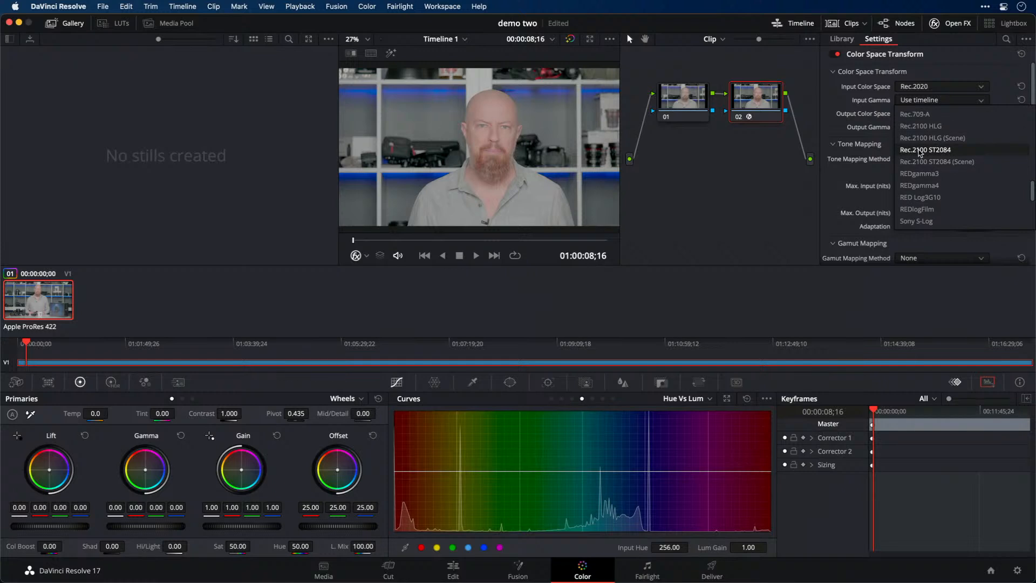
{"action": "scroll", "coordinate": [918, 154], "scroll_direction": "up", "scroll_amount": 2}
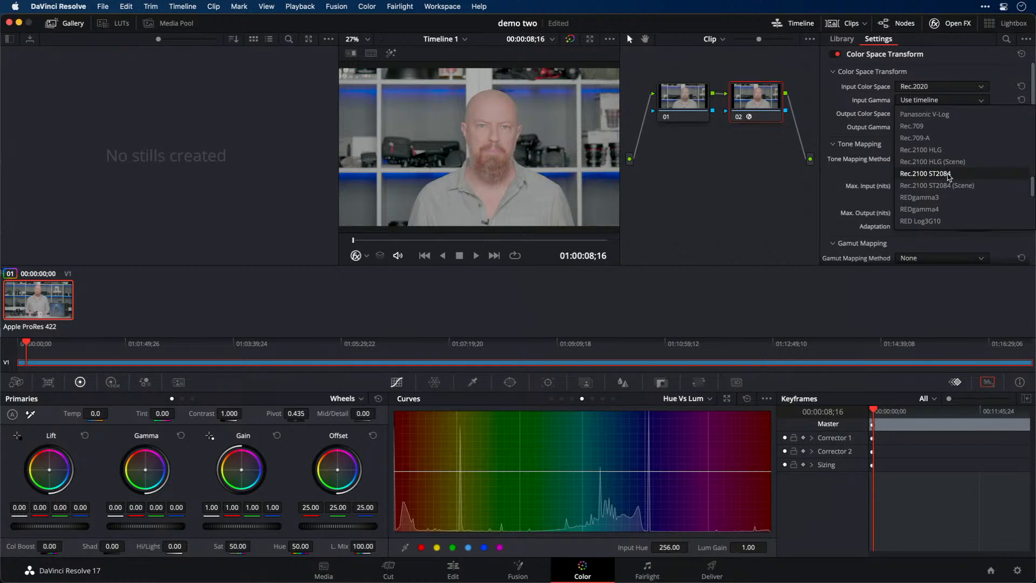
{"action": "scroll", "coordinate": [949, 177], "scroll_direction": "down", "scroll_amount": 5}
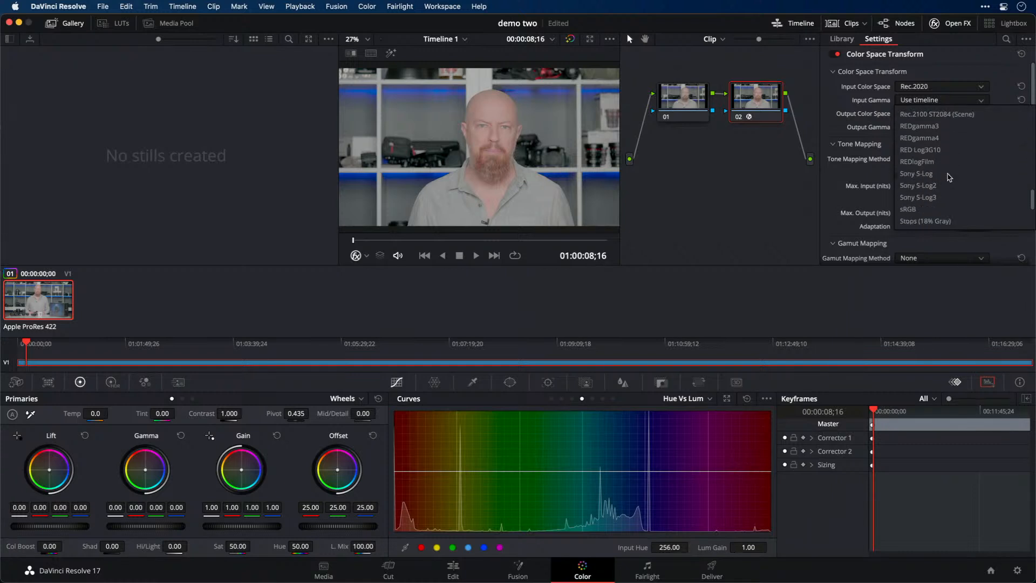
{"action": "scroll", "coordinate": [949, 177], "scroll_direction": "down", "scroll_amount": 1}
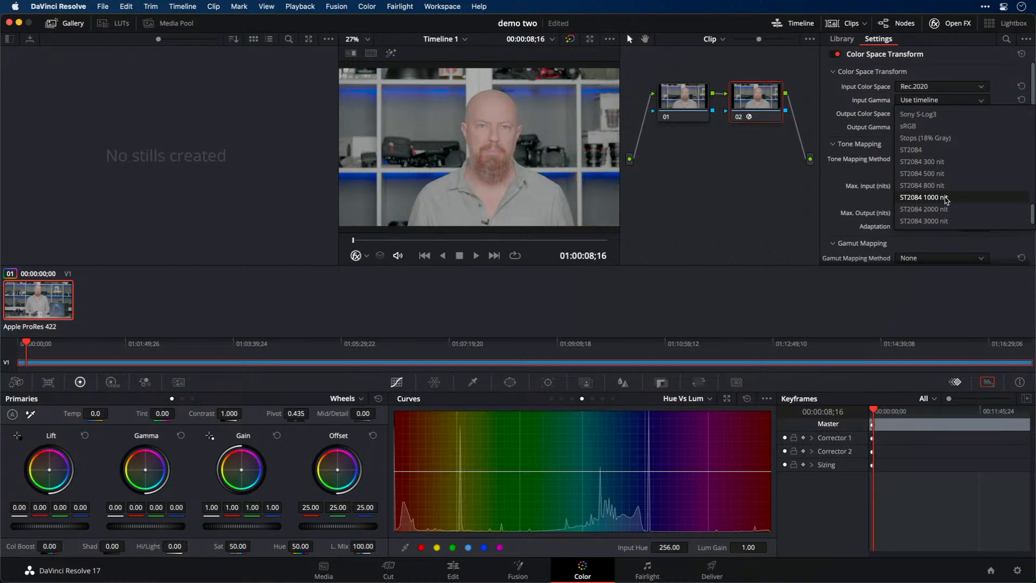
{"action": "left_click", "coordinate": [936, 197]}
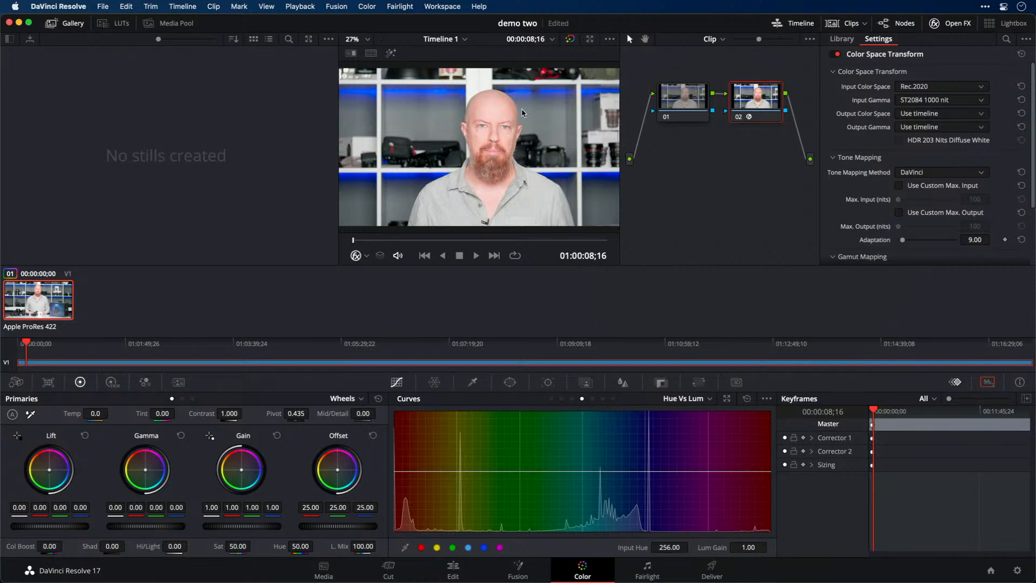
Set the Color Space Transform's output color space to Rec.709 and its output gamma to Gamma 2.4
{"action": "left_click", "coordinate": [916, 114]}
{"action": "scroll", "coordinate": [920, 165], "scroll_direction": "down", "scroll_amount": 5}
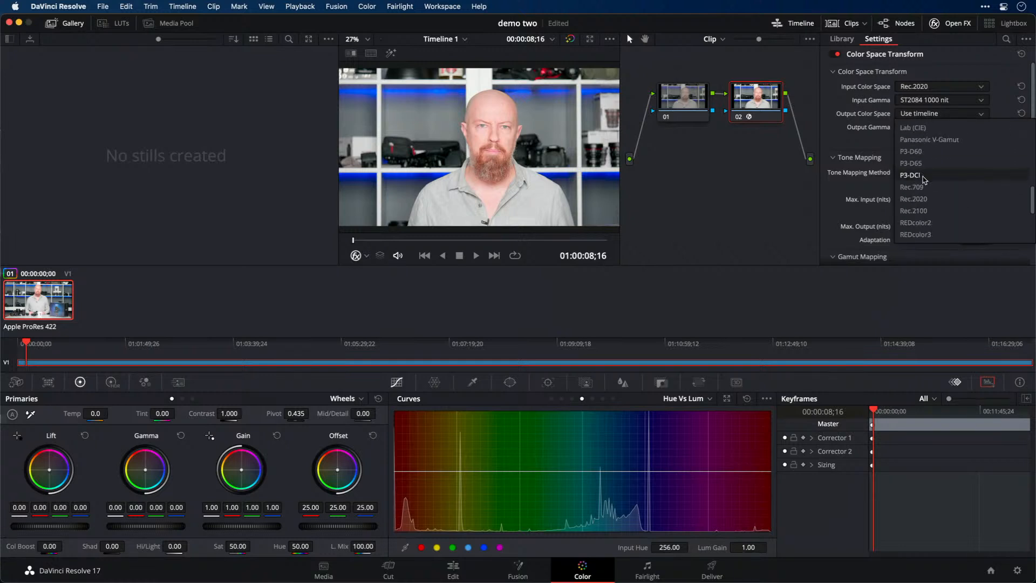
{"action": "left_click", "coordinate": [921, 186]}
{"action": "left_click", "coordinate": [922, 128]}
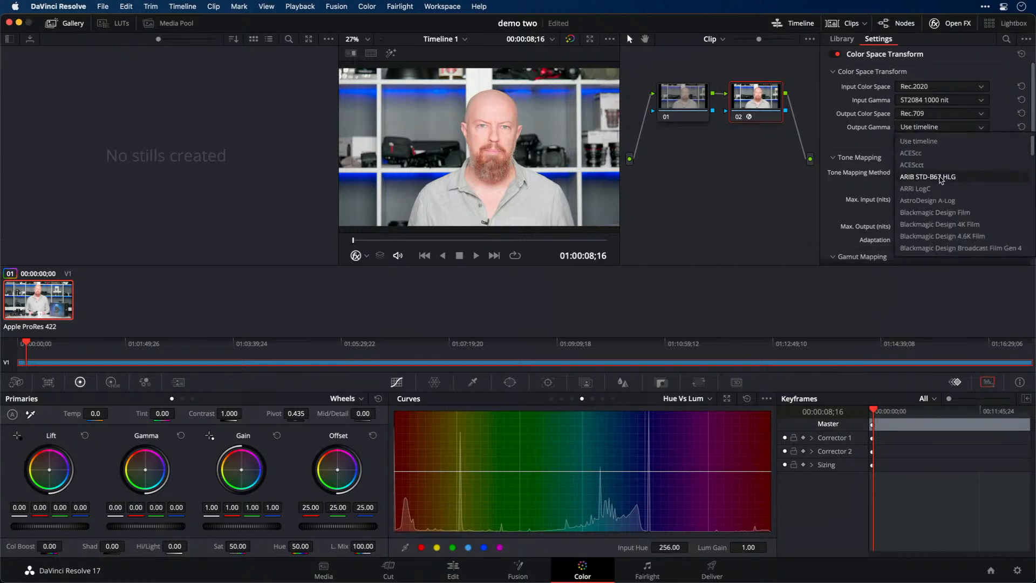
{"action": "scroll", "coordinate": [928, 205], "scroll_direction": "down", "scroll_amount": 3}
{"action": "left_click", "coordinate": [940, 213]}
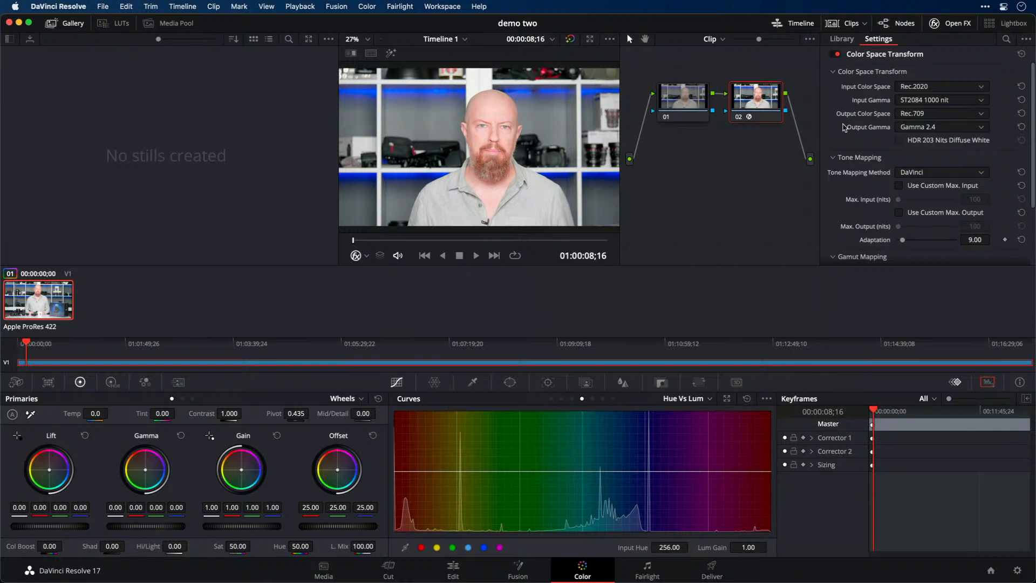
Select node 01, hide the effects library, and display the Custom curves for grading that node
{"action": "left_click", "coordinate": [693, 99]}
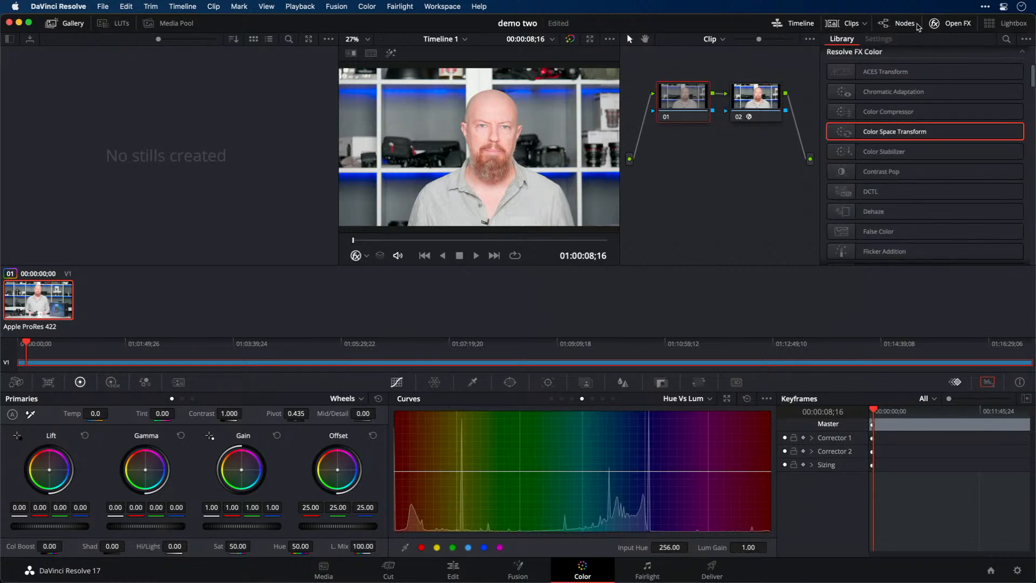
{"action": "left_click", "coordinate": [939, 24]}
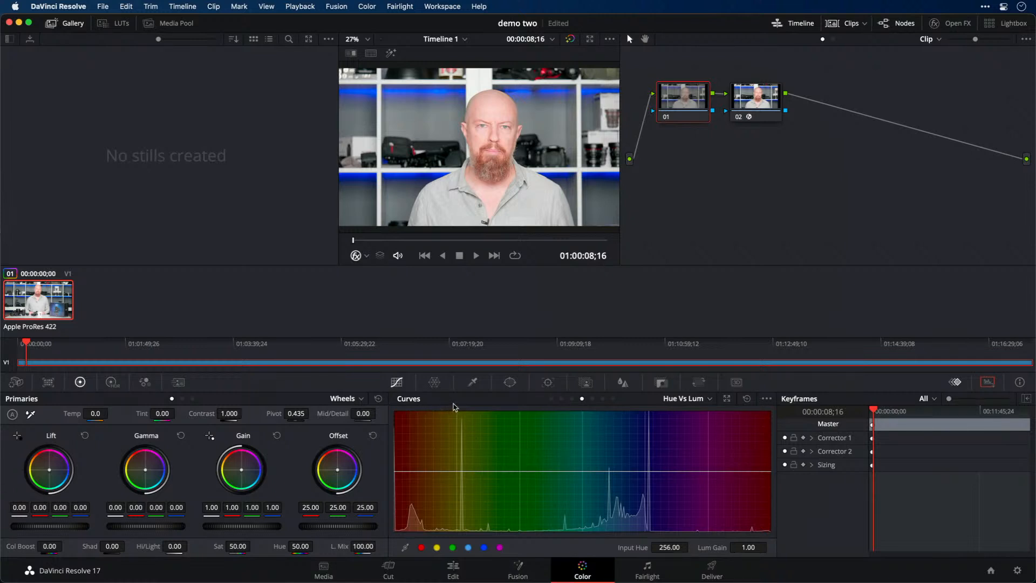
{"action": "left_click", "coordinate": [708, 399]}
{"action": "left_click", "coordinate": [700, 417]}
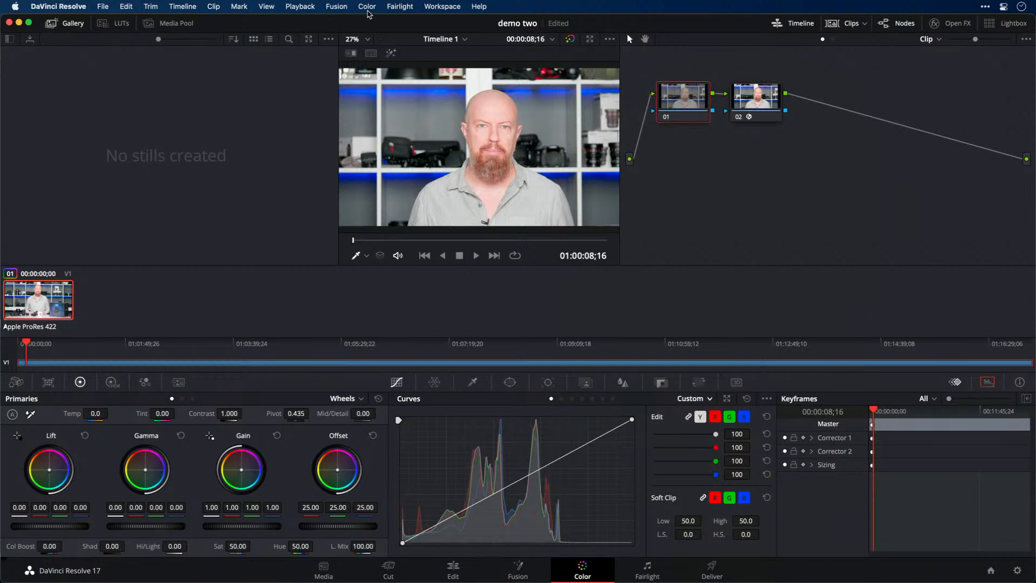
Bring up the video scopes window and move it over the stills gallery
{"action": "left_click", "coordinate": [430, 7]}
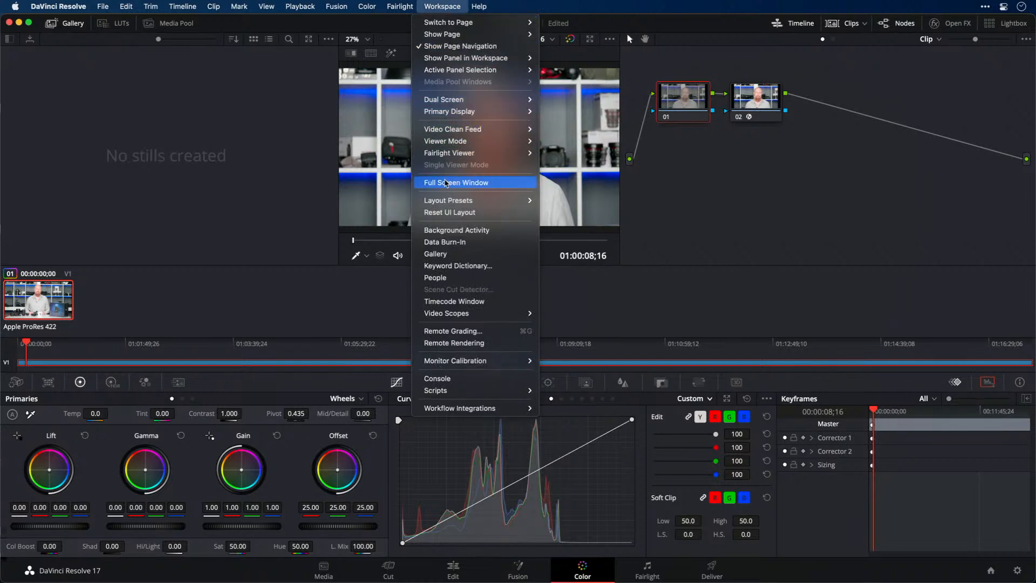
{"action": "mouse_move", "coordinate": [475, 314]}
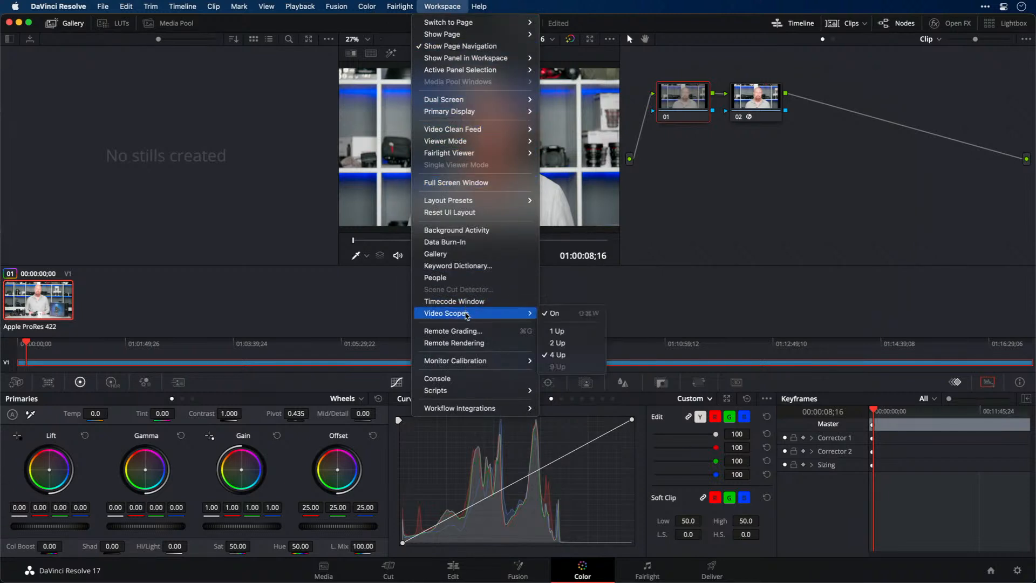
{"action": "left_click", "coordinate": [567, 313]}
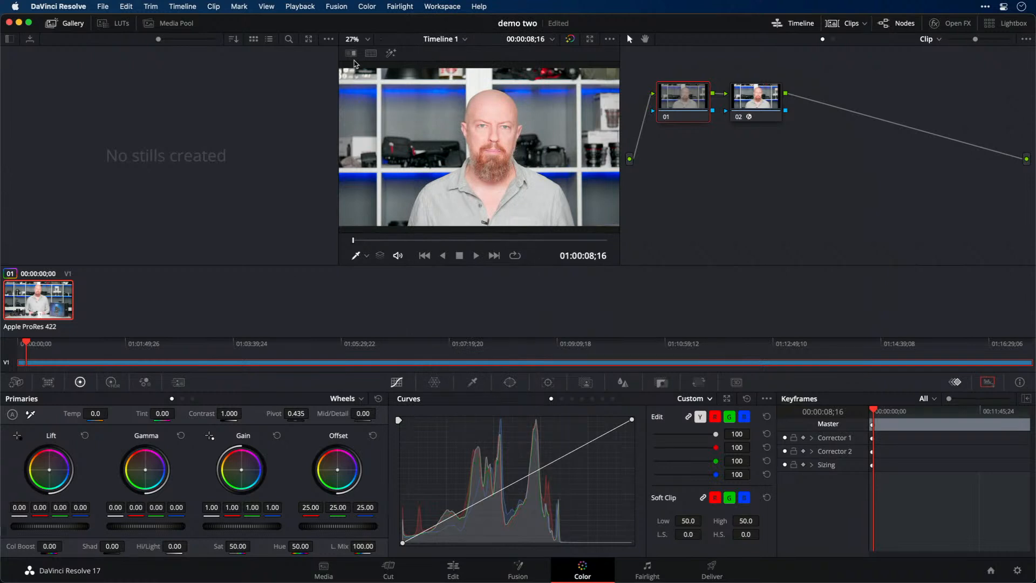
{"action": "left_click", "coordinate": [440, 5]}
{"action": "mouse_move", "coordinate": [486, 313]}
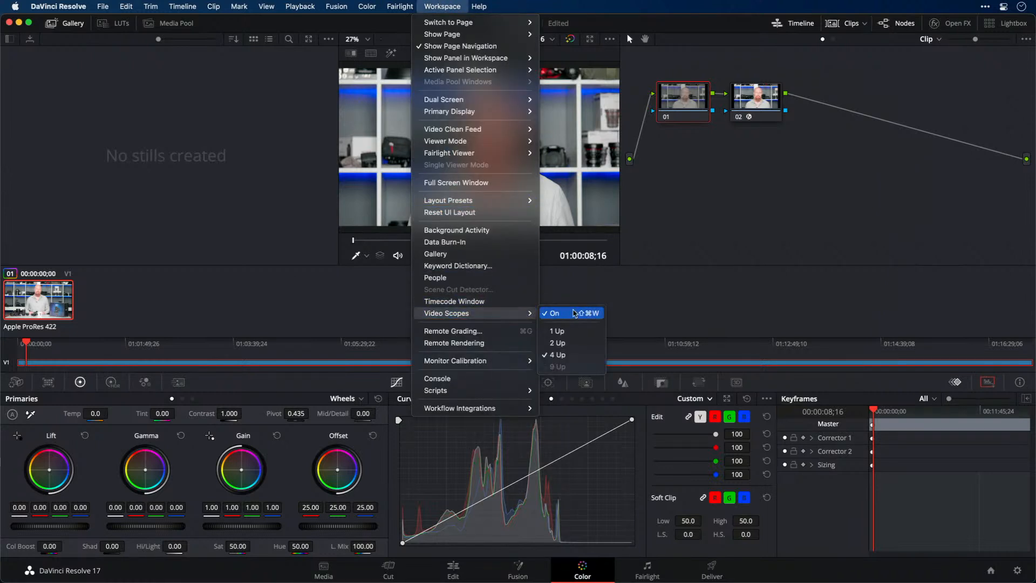
{"action": "left_click", "coordinate": [577, 313]}
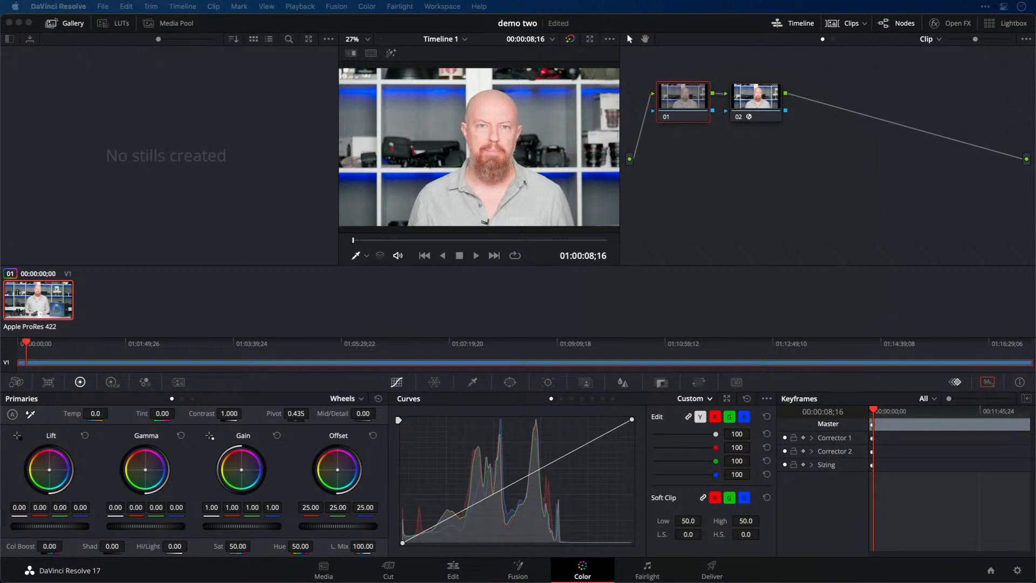
{"action": "left_click", "coordinate": [128, 187]}
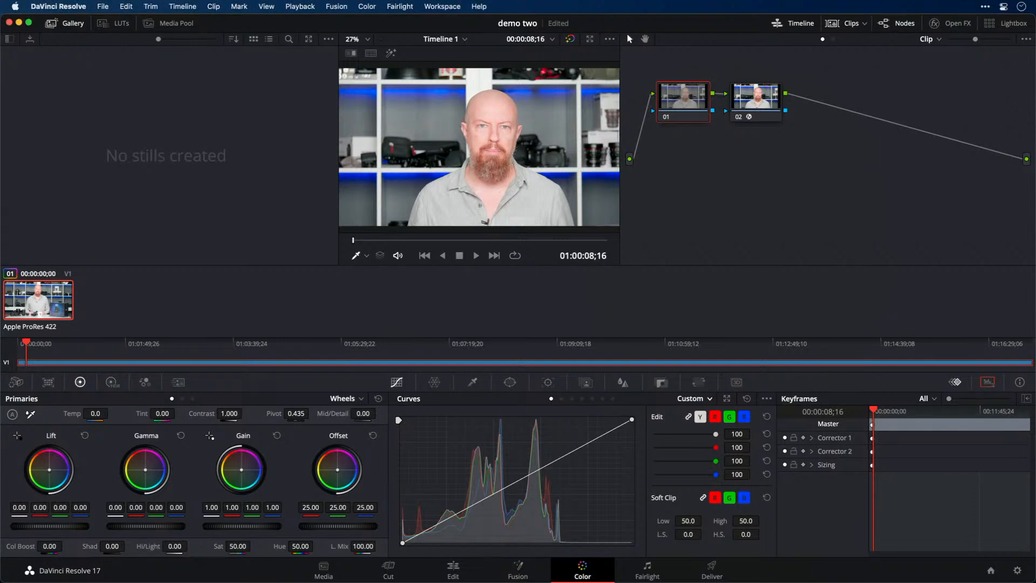
{"action": "key", "text": "shift+super+w"}
{"action": "left_click_drag", "start_coordinate": [156, 80], "coordinate": [122, 26]}
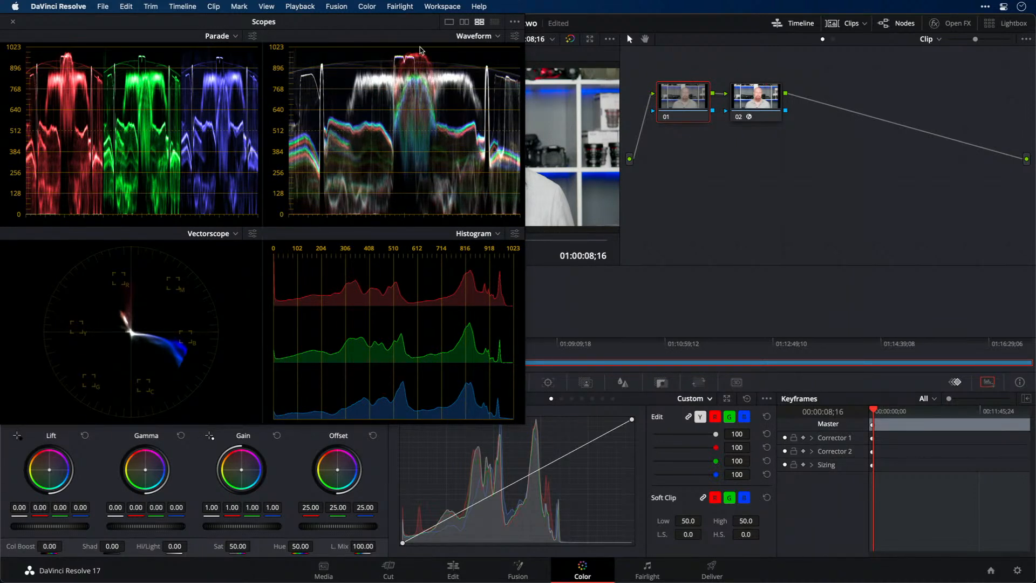
Reduce the scopes to a single Parade display, and resize and position the window over the gallery so the viewer is unobstructed
{"action": "left_click", "coordinate": [464, 22]}
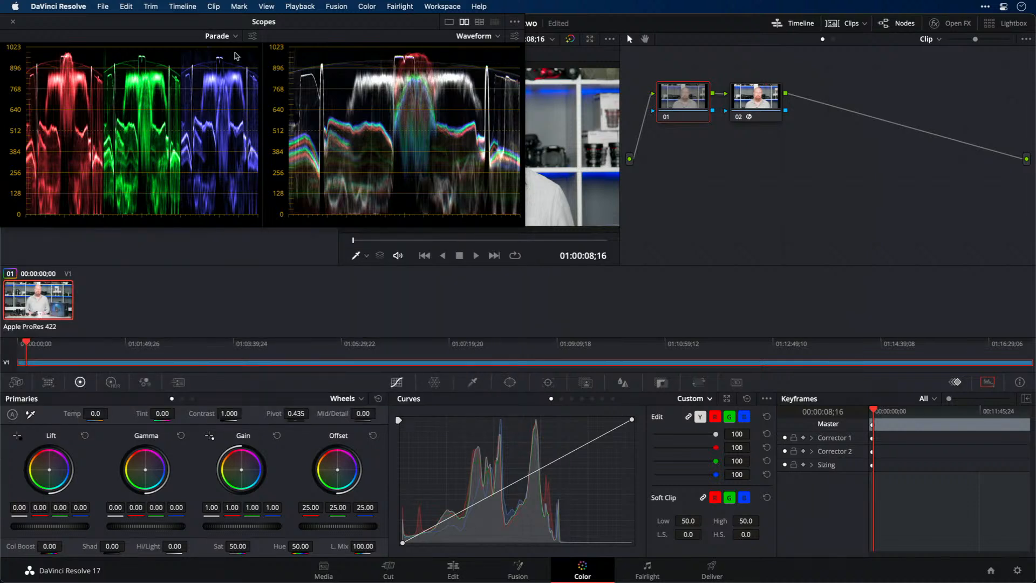
{"action": "left_click_drag", "start_coordinate": [109, 28], "coordinate": [121, 45]}
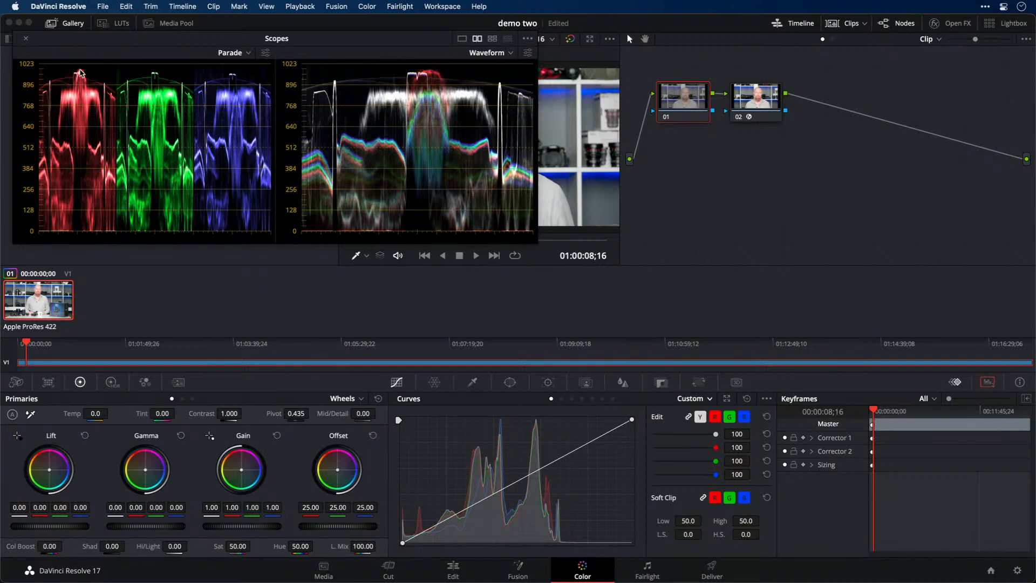
{"action": "left_click", "coordinate": [462, 38]}
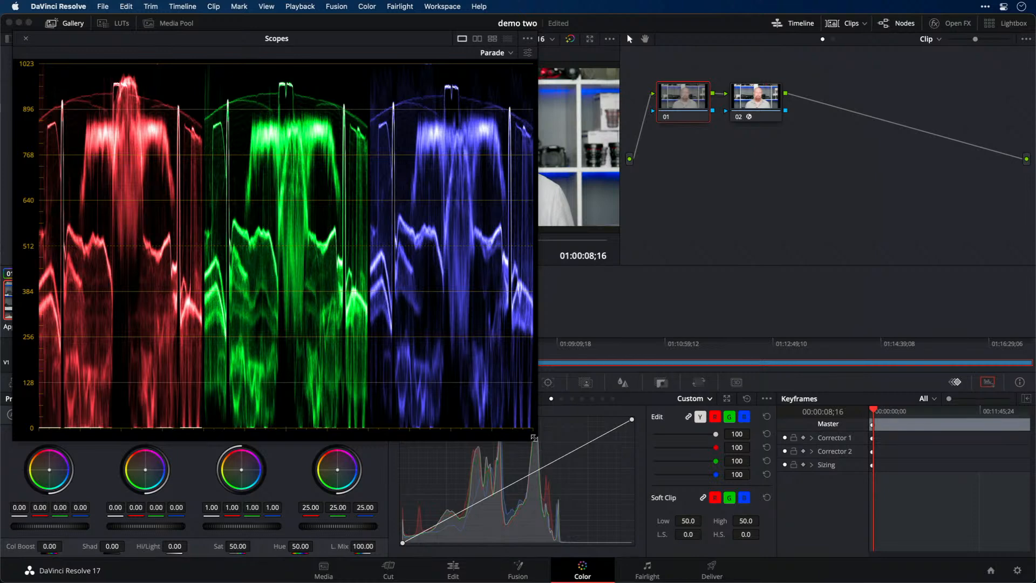
{"action": "left_click_drag", "start_coordinate": [533, 438], "coordinate": [291, 255]}
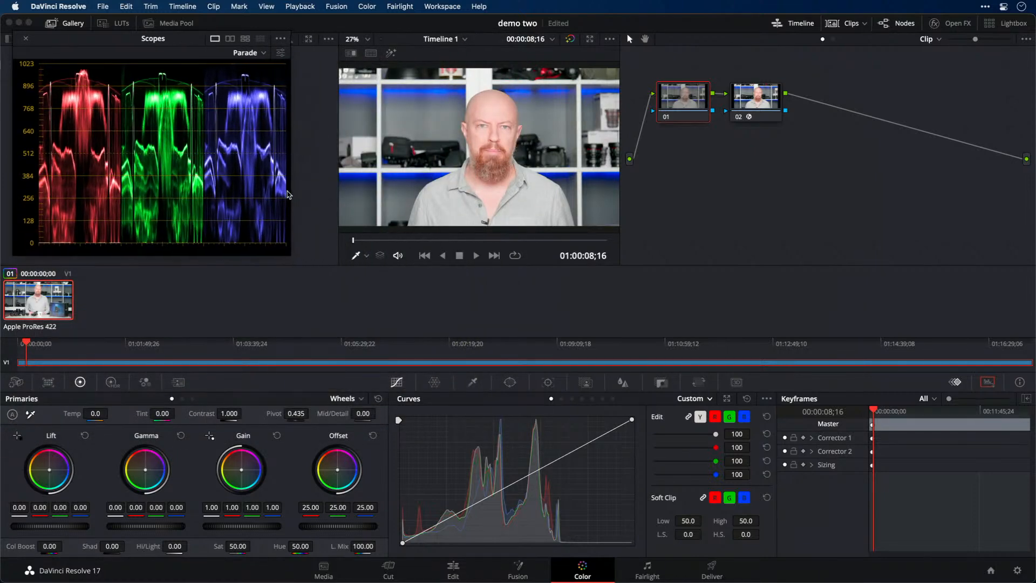
{"action": "left_click_drag", "start_coordinate": [86, 38], "coordinate": [102, 36]}
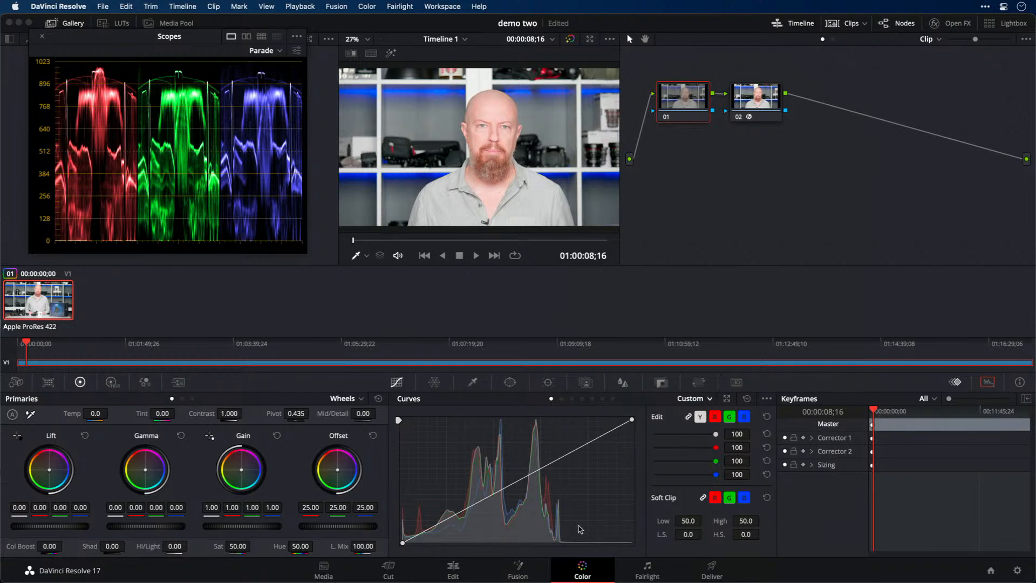
Compare the curve histograms of nodes 02 and 01, try pulling node 01's white point in to the histogram's edge, and restore it
{"action": "left_click", "coordinate": [745, 107]}
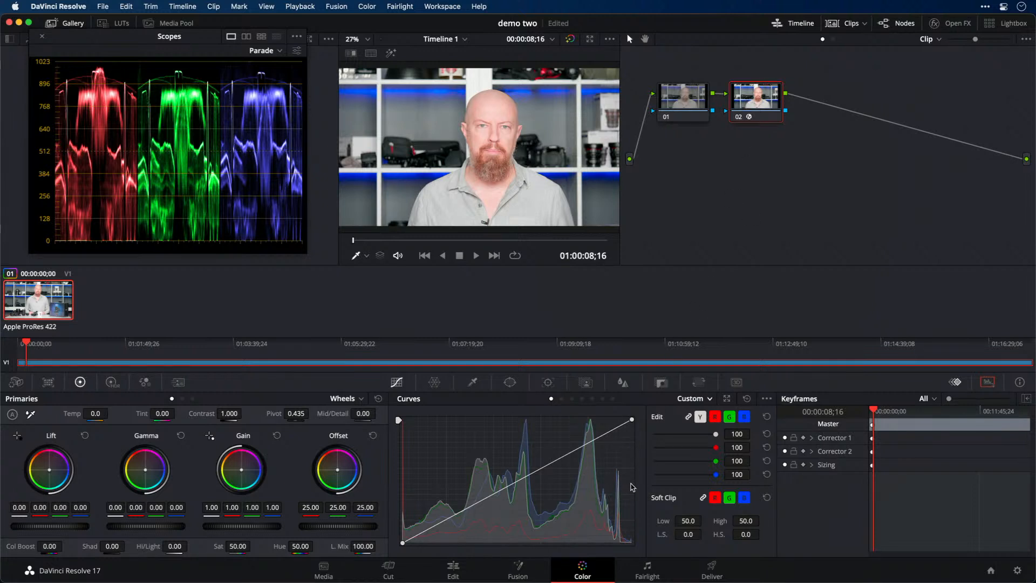
{"action": "left_click", "coordinate": [689, 99]}
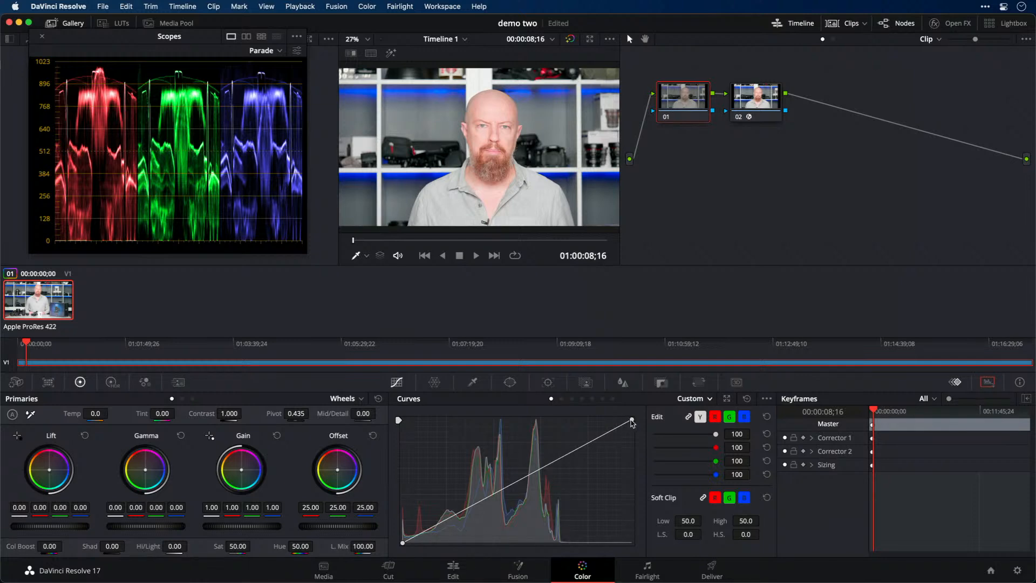
{"action": "left_click_drag", "start_coordinate": [633, 420], "coordinate": [561, 427]}
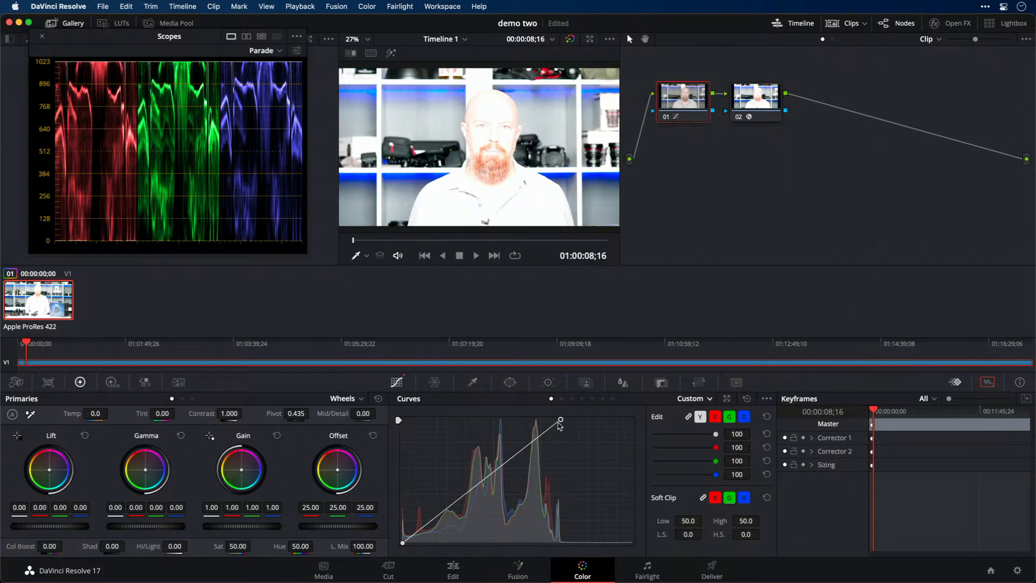
{"action": "left_click_drag", "start_coordinate": [558, 426], "coordinate": [628, 426]}
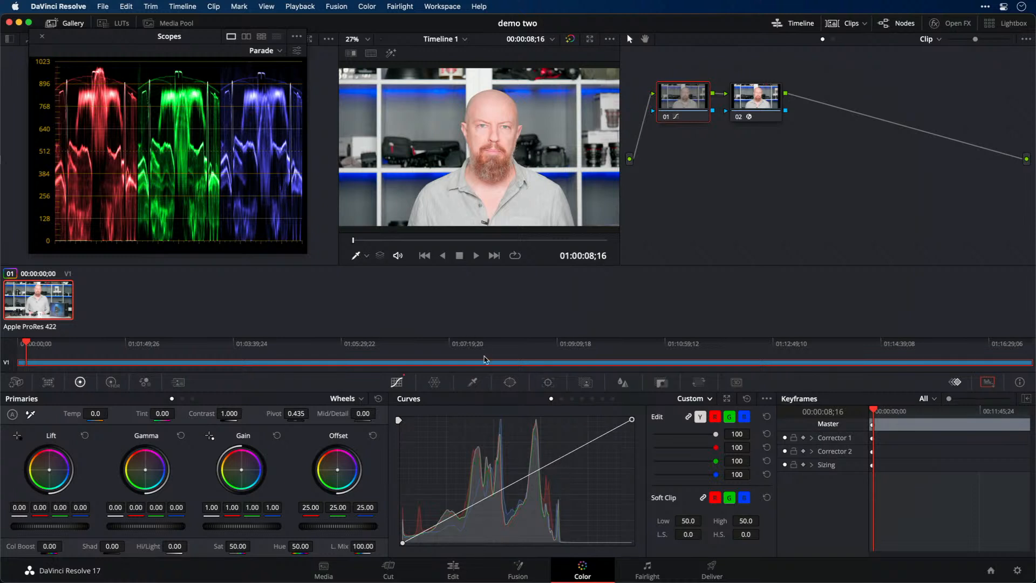
Add two adjacent control points near the histogram's highlight end on node 01's custom curve, and lower the darker one slightly
{"action": "left_click", "coordinate": [564, 458]}
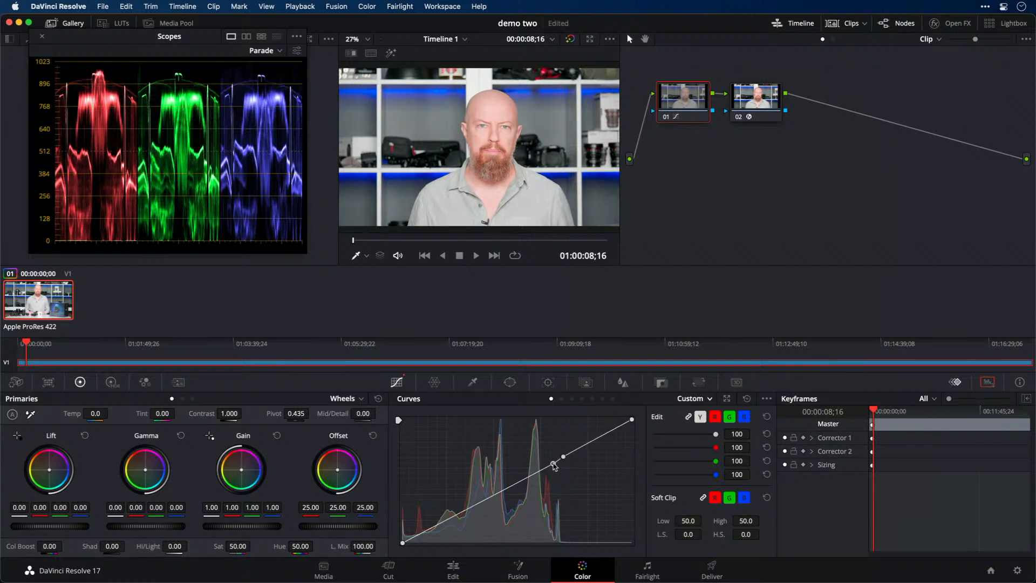
{"action": "left_click", "coordinate": [553, 468]}
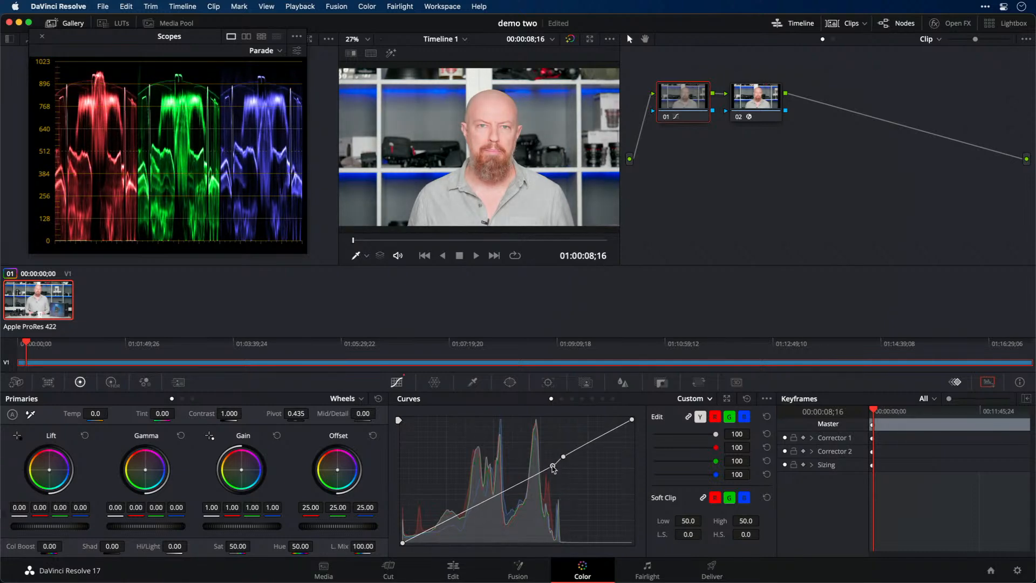
{"action": "mouse_move", "coordinate": [553, 469]}
{"action": "left_mouse_down"}
{"action": "mouse_move", "coordinate": [553, 451]}
{"action": "mouse_move", "coordinate": [554, 460]}
{"action": "mouse_move", "coordinate": [563, 452]}
{"action": "mouse_move", "coordinate": [557, 467]}
{"action": "left_mouse_up"}
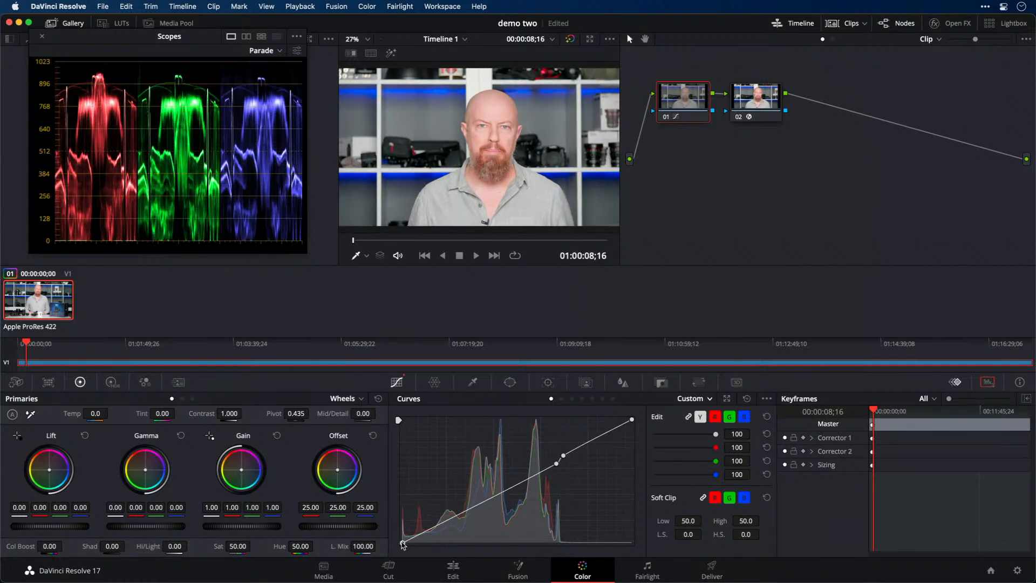
Add two shadow control points to node 01's custom curve, then at 01:04:43;09 lower the darker highlight point and shift the upper shadow point down and brighter-ward
{"action": "left_click", "coordinate": [420, 537]}
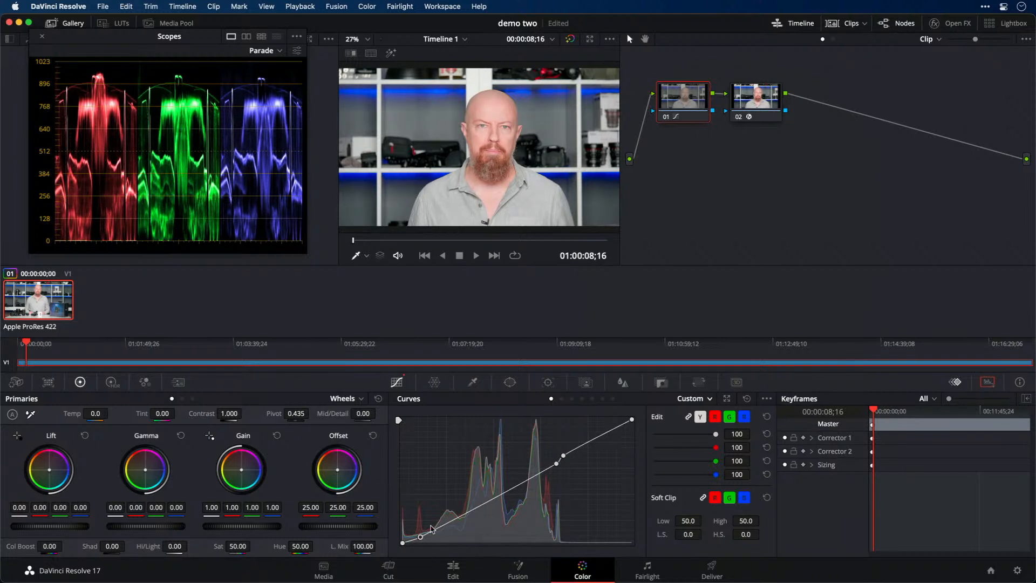
{"action": "left_click", "coordinate": [441, 521]}
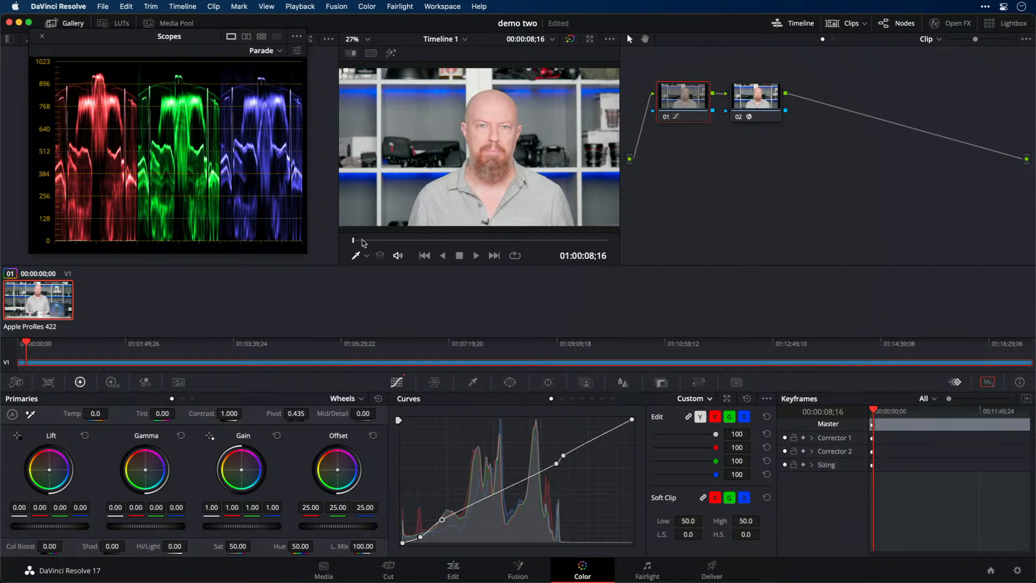
{"action": "left_click_drag", "start_coordinate": [362, 240], "coordinate": [421, 240]}
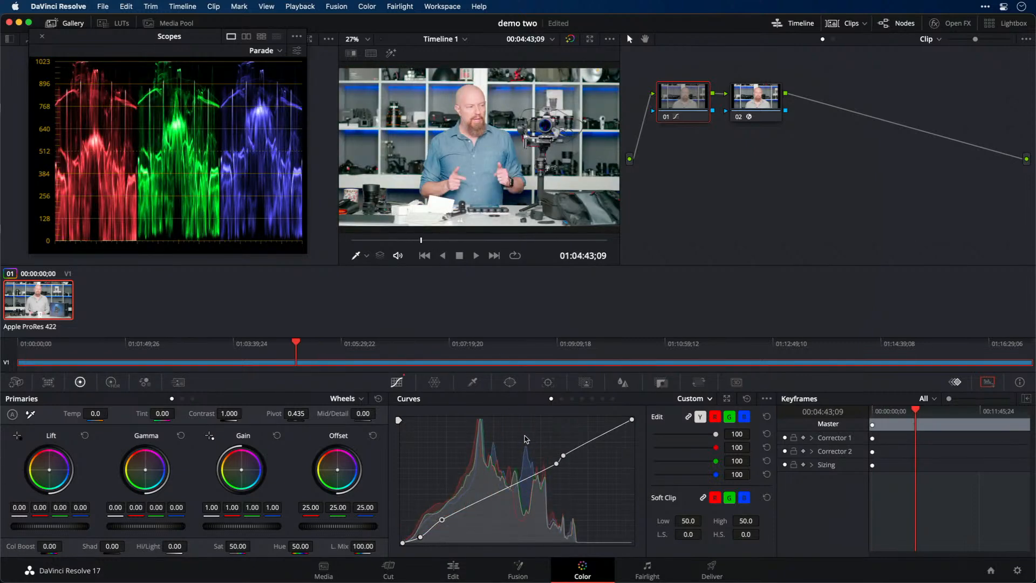
{"action": "left_click", "coordinate": [555, 464]}
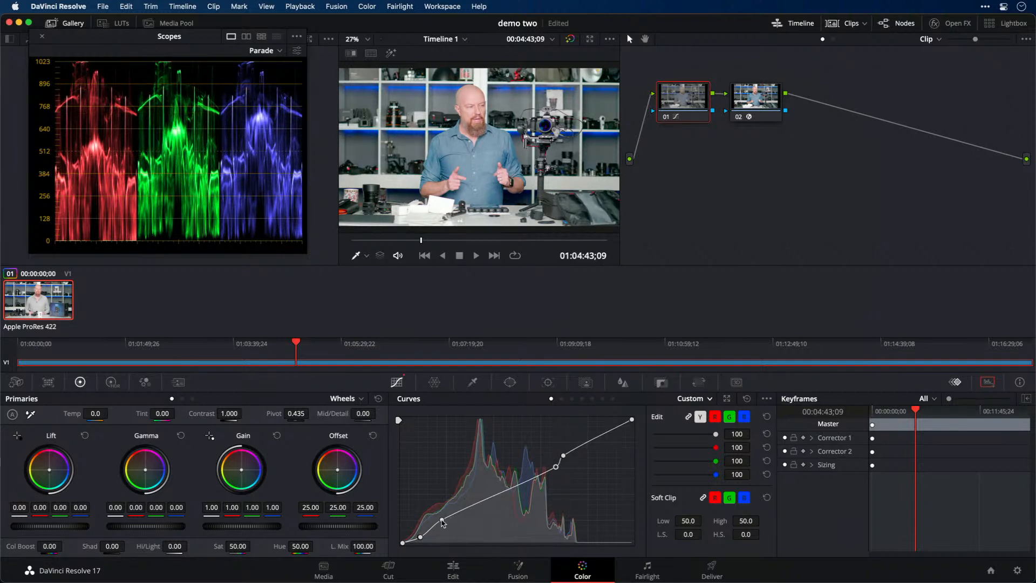
{"action": "mouse_move", "coordinate": [442, 520]}
{"action": "left_mouse_down"}
{"action": "mouse_move", "coordinate": [422, 536]}
{"action": "mouse_move", "coordinate": [451, 522]}
{"action": "left_mouse_up"}
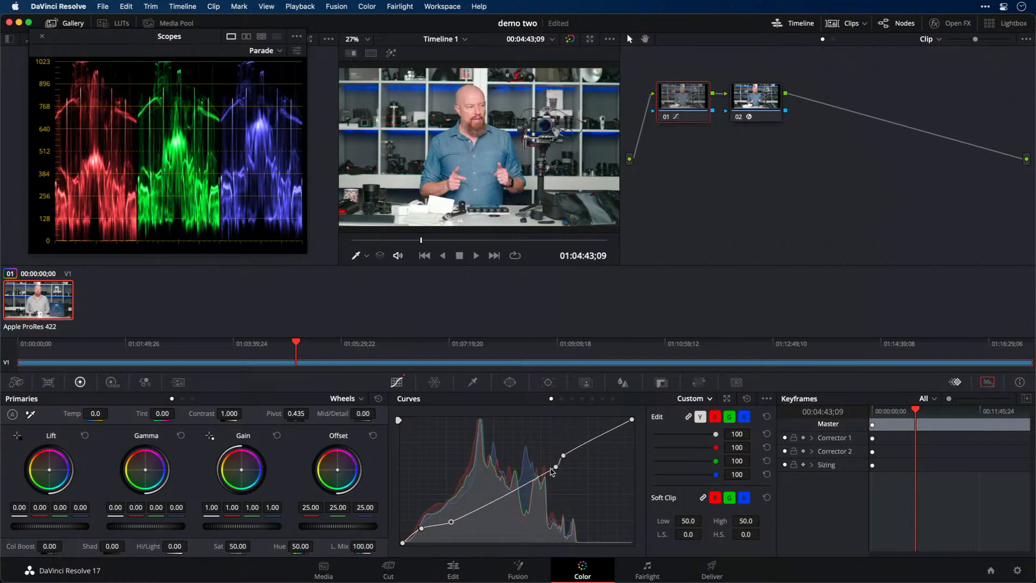
Fine-tune the two highlight points on node 01's custom curve for a gentler bend, and add a slightly raised midtone control point
{"action": "left_click_drag", "start_coordinate": [555, 467], "coordinate": [551, 470]}
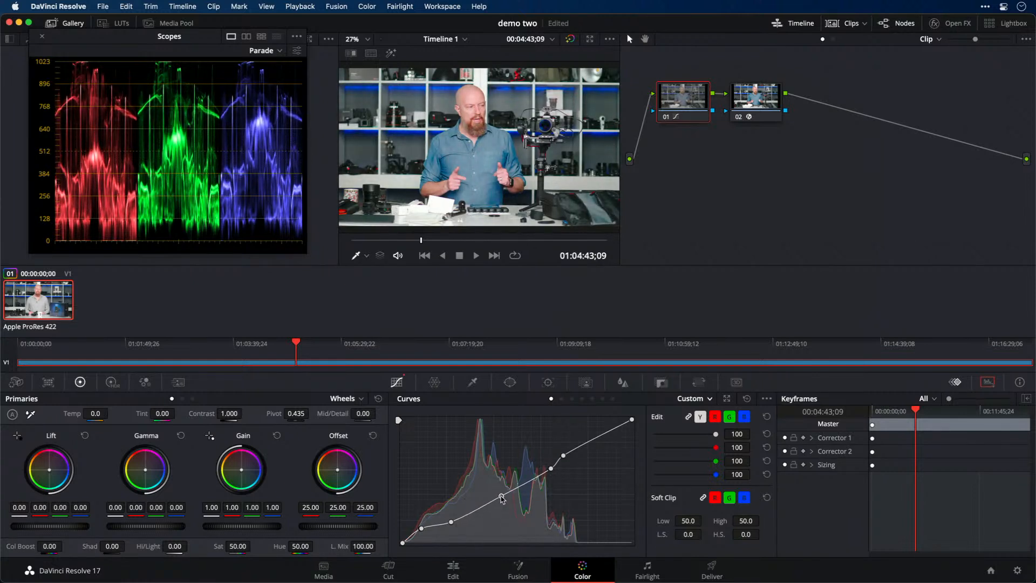
{"action": "left_click", "coordinate": [501, 496]}
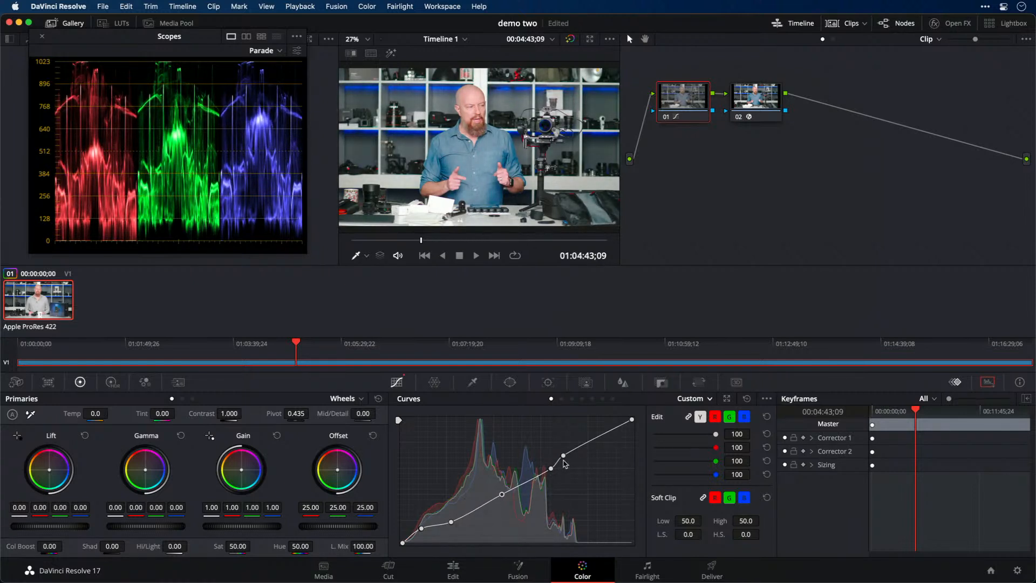
{"action": "left_click_drag", "start_coordinate": [564, 456], "coordinate": [571, 458]}
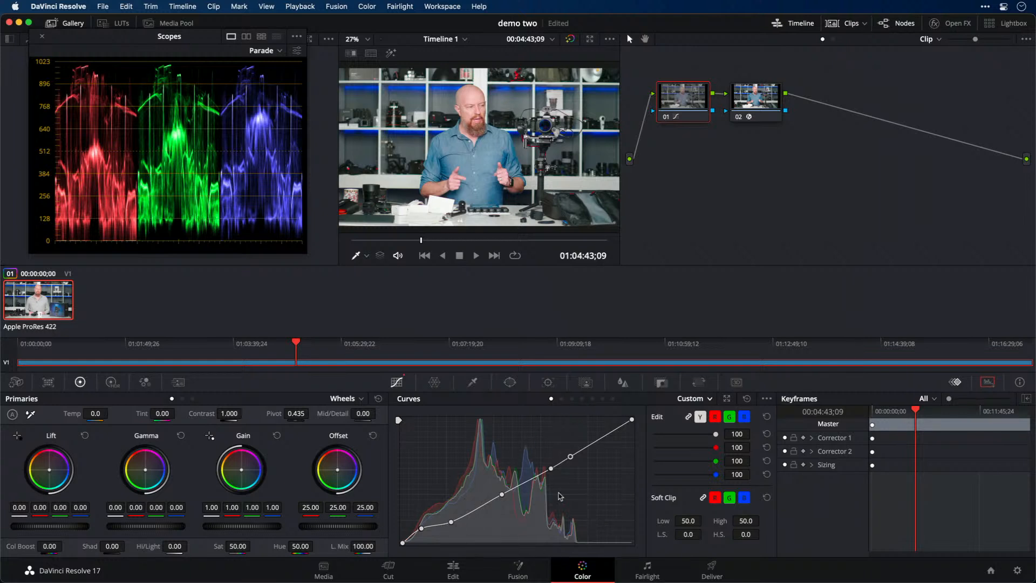
Sample the blue shirt for the Hue Vs Sat curve and raise its saturation to 1.21
{"action": "left_click", "coordinate": [692, 399]}
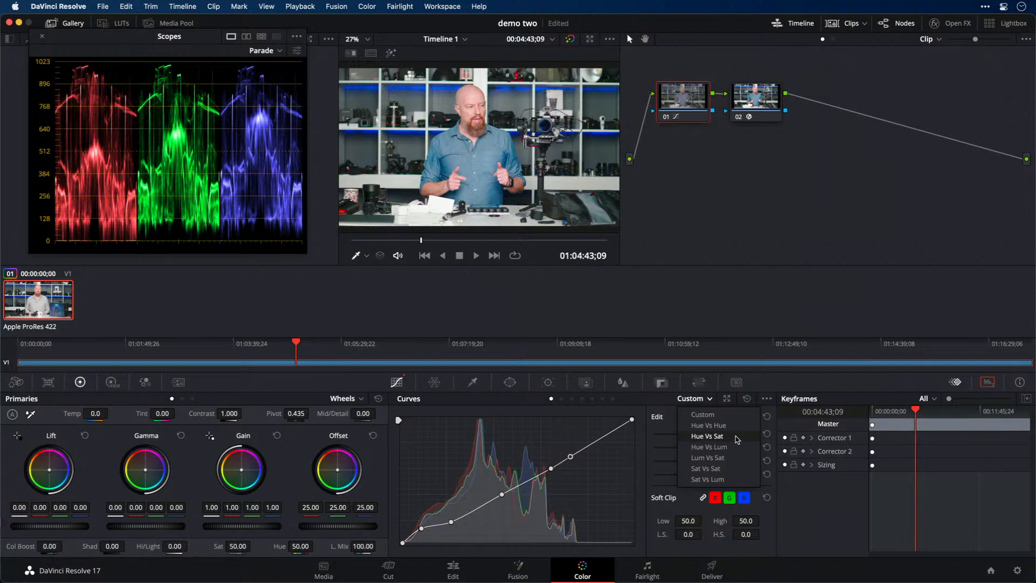
{"action": "left_click", "coordinate": [708, 436]}
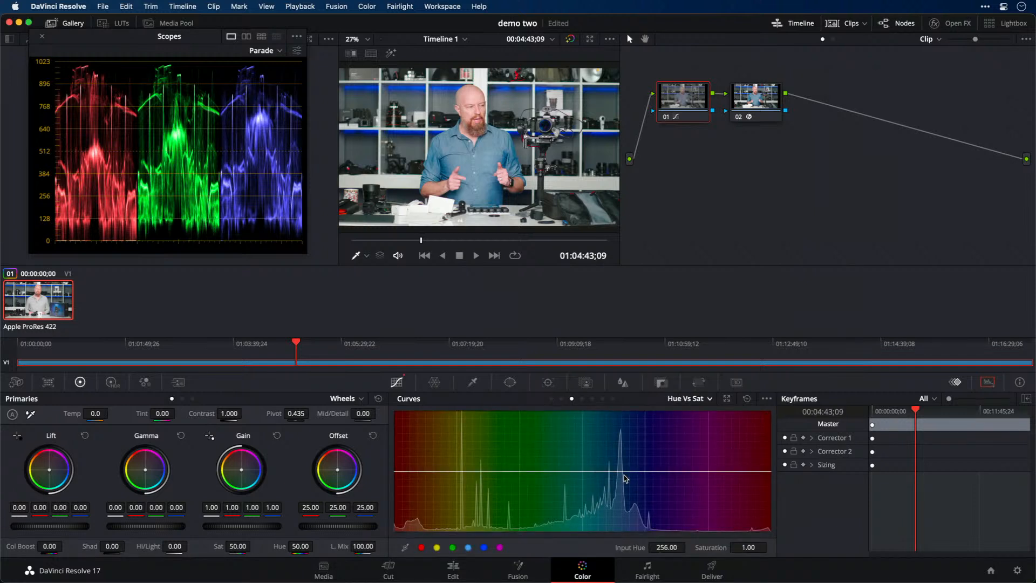
{"action": "left_click", "coordinate": [405, 547]}
{"action": "left_click", "coordinate": [488, 142]}
{"action": "mouse_move", "coordinate": [621, 474]}
{"action": "left_mouse_down"}
{"action": "mouse_move", "coordinate": [620, 441]}
{"action": "mouse_move", "coordinate": [620, 459]}
{"action": "left_mouse_up"}
Sample the blue shirt for the Hue Vs Lum curve and lower its luminance gain to 0.78
{"action": "left_click", "coordinate": [686, 400]}
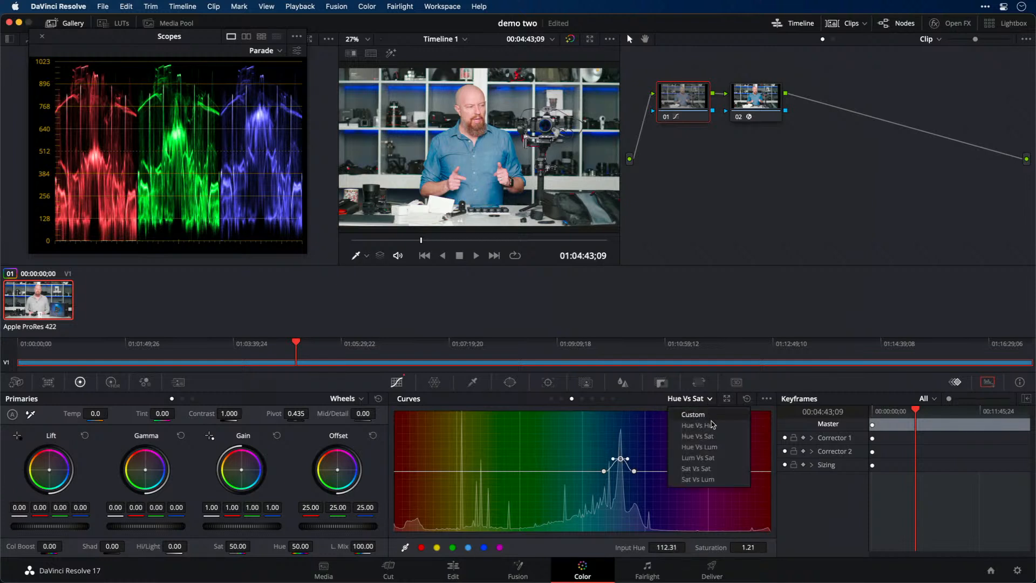
{"action": "left_click", "coordinate": [701, 446]}
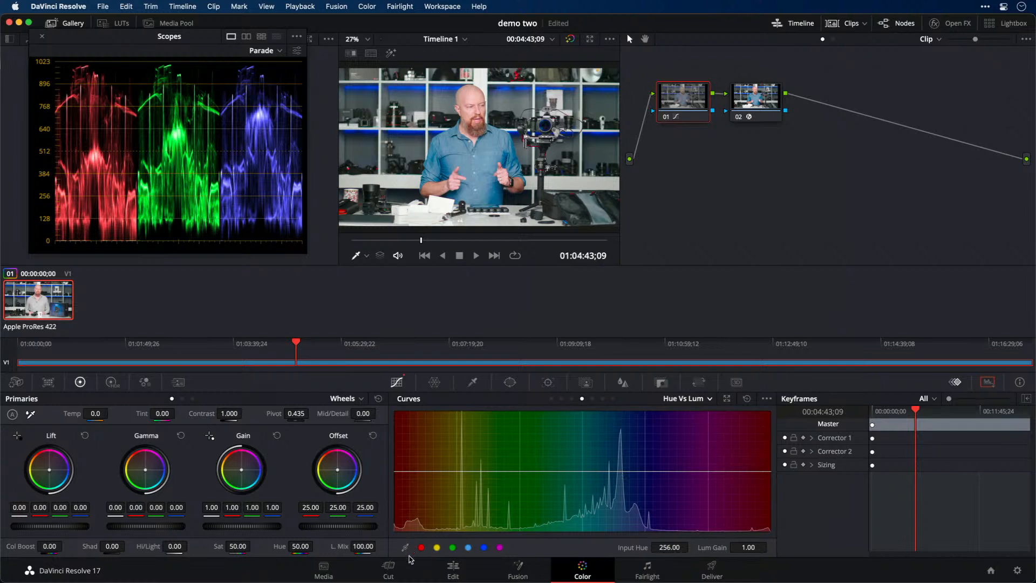
{"action": "left_click", "coordinate": [489, 150]}
{"action": "left_click_drag", "start_coordinate": [621, 472], "coordinate": [622, 485]}
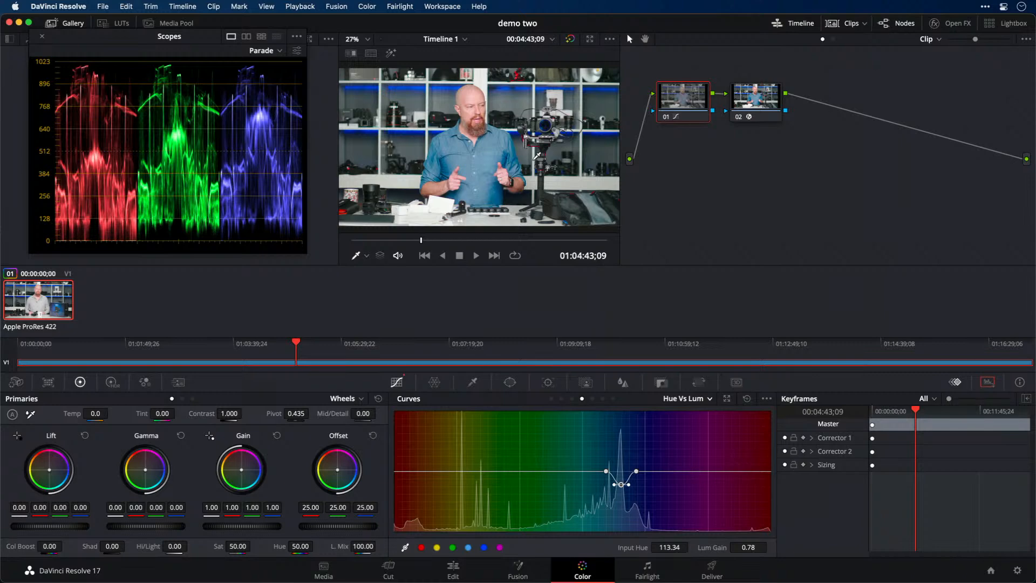
Move the playhead back to 01:04:35;01 to check the grade on another frame
{"action": "mouse_move", "coordinate": [421, 239]}
{"action": "left_mouse_down"}
{"action": "mouse_move", "coordinate": [548, 241]}
{"action": "mouse_move", "coordinate": [419, 242]}
{"action": "left_mouse_up"}
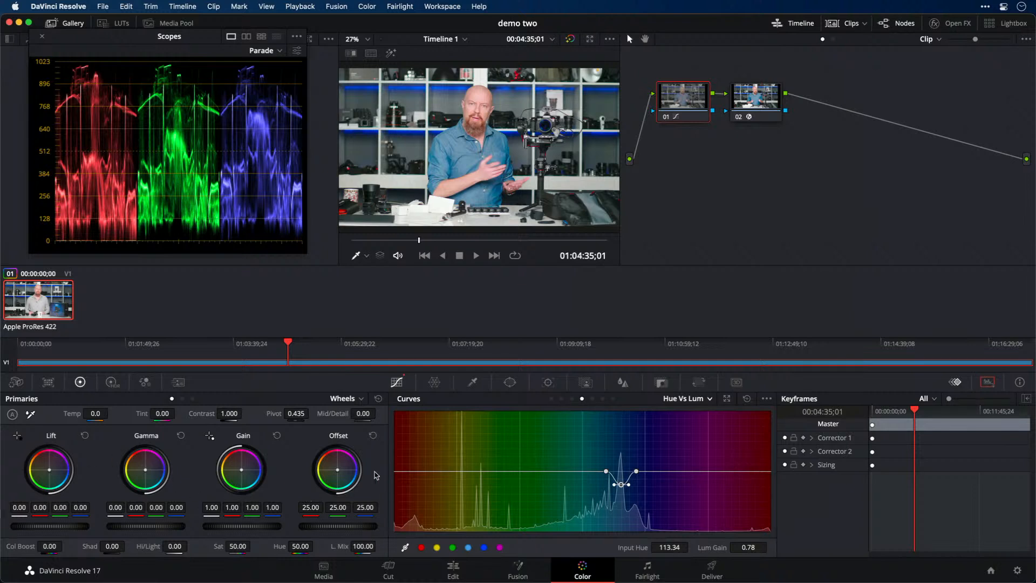
{"action": "left_click", "coordinate": [682, 400]}
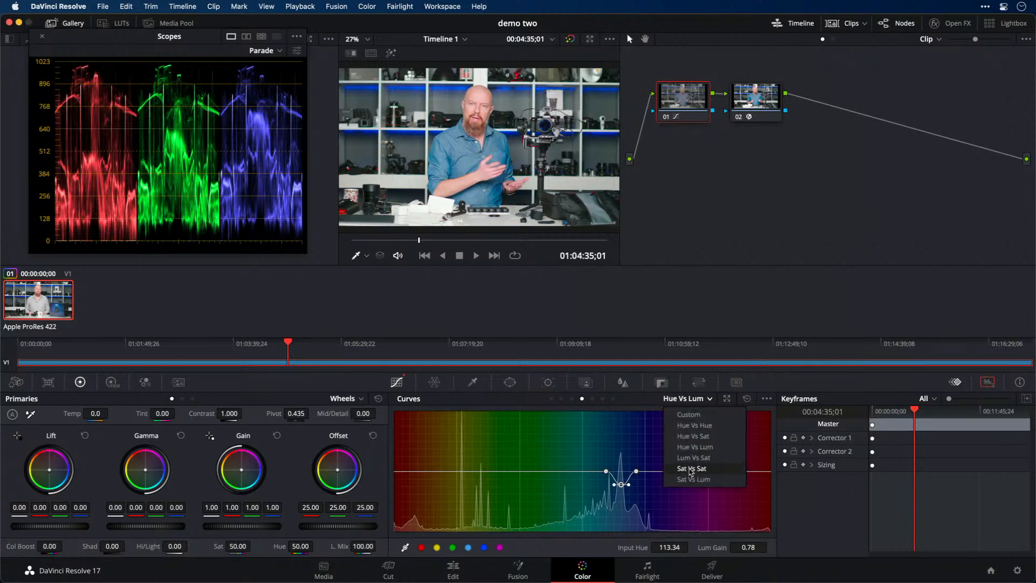
{"action": "left_click", "coordinate": [686, 402]}
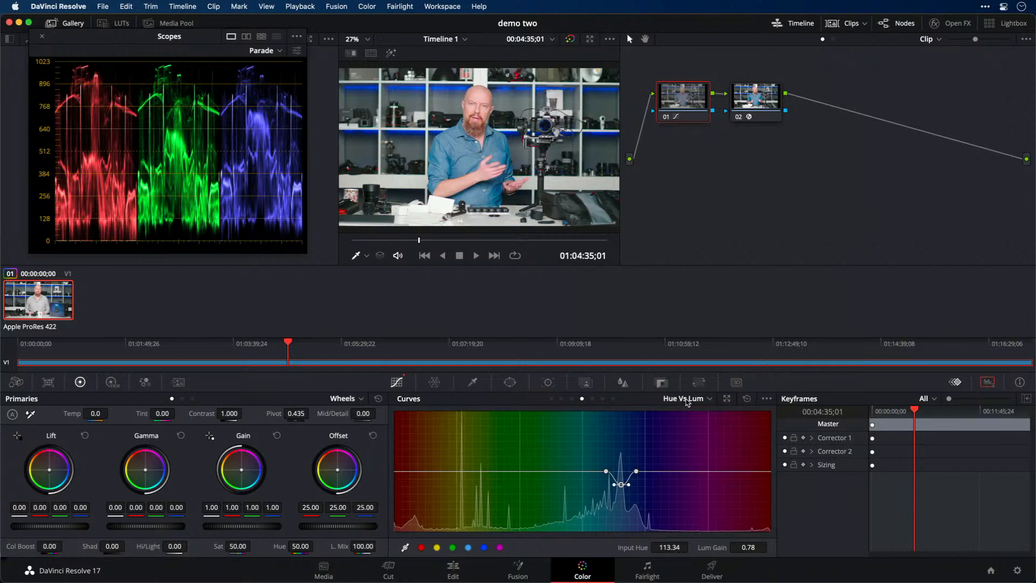
Generate a 33 Point Cube LUT from the graded clip and save it to the Desktop as demo
{"action": "right_click", "coordinate": [49, 295]}
{"action": "left_click", "coordinate": [23, 296]}
{"action": "right_click", "coordinate": [49, 295]}
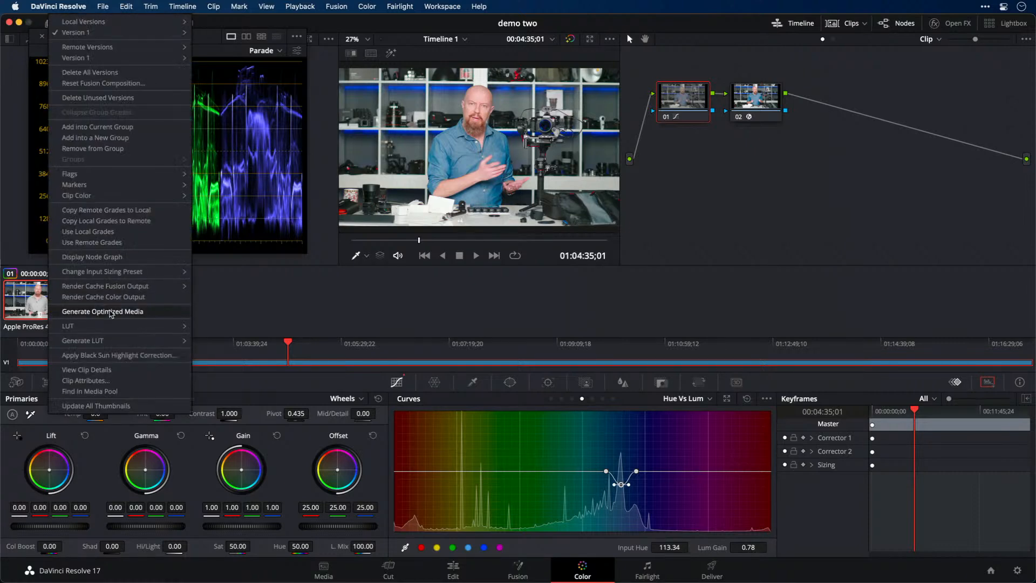
{"action": "mouse_move", "coordinate": [104, 343]}
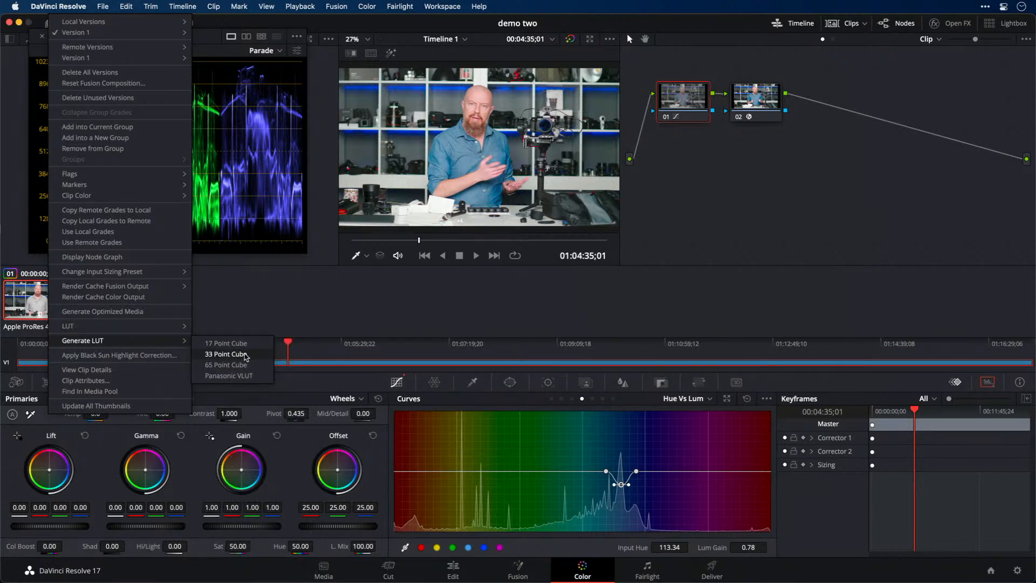
{"action": "left_click", "coordinate": [245, 355]}
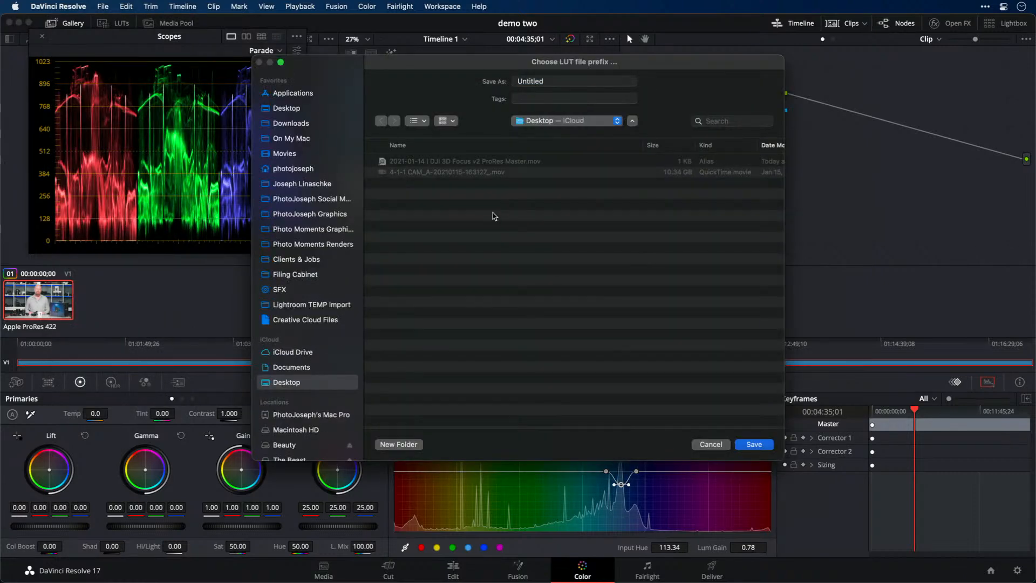
{"action": "double_click", "coordinate": [534, 81]}
{"action": "type", "text": "demo"}
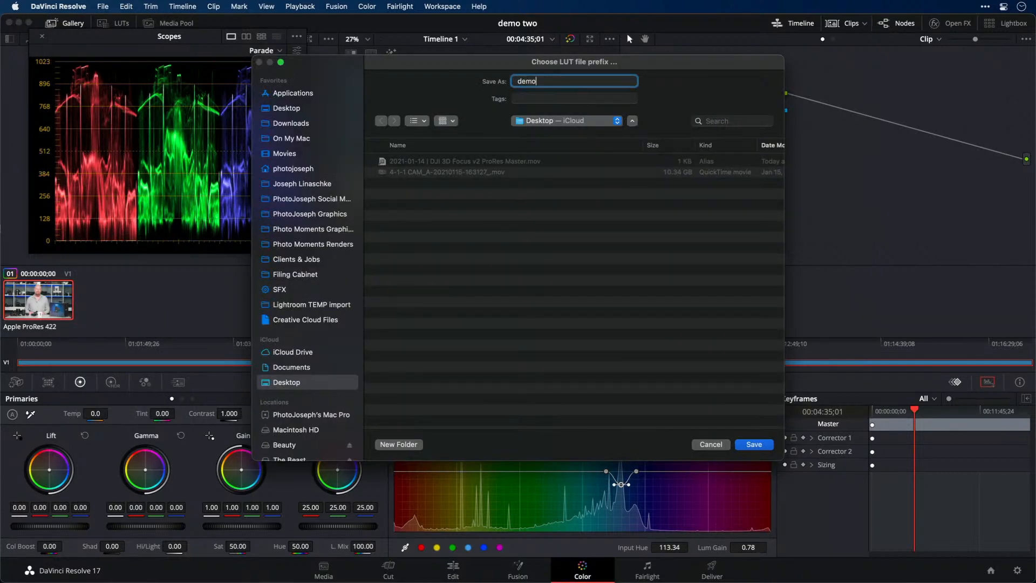
{"action": "left_click", "coordinate": [758, 444]}
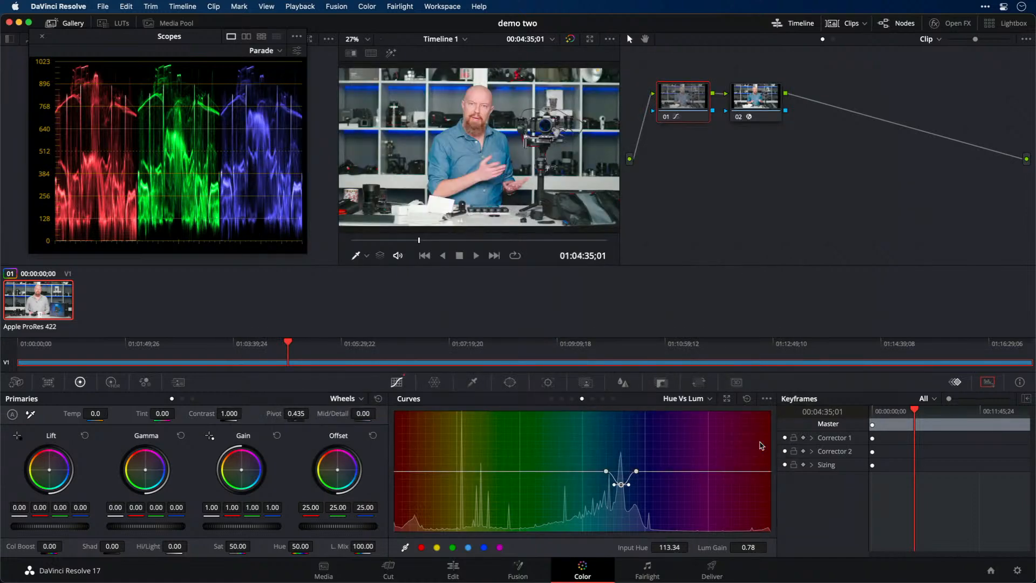